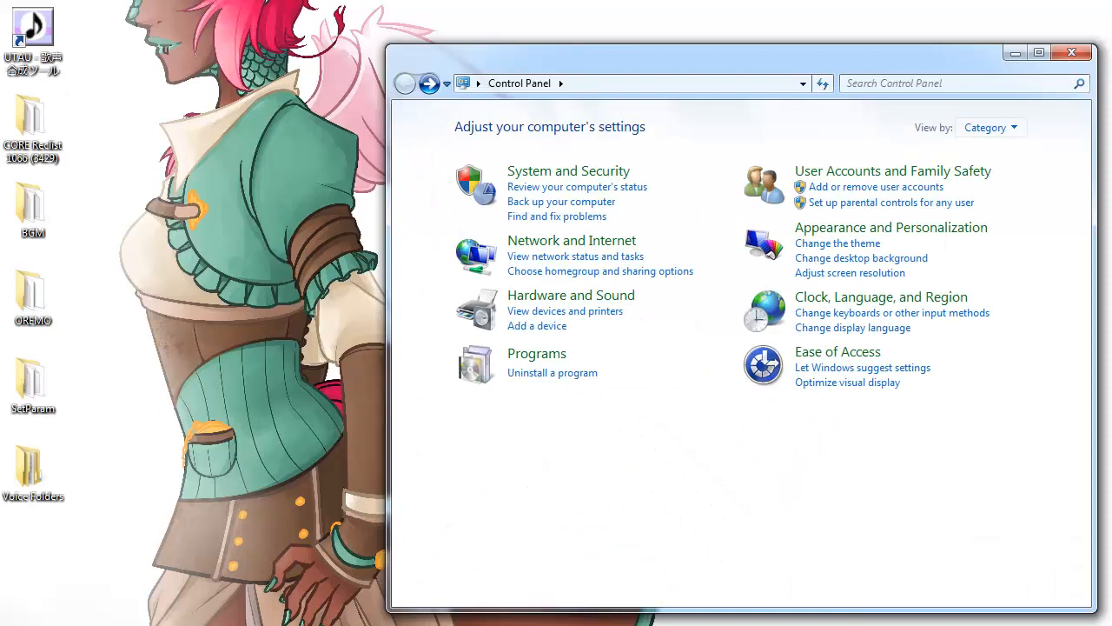
# - Check the system locale for non-Unicode programs in the Region and Language settings, keeping it at Japanese (Japan)
pyautogui.click(878, 298)
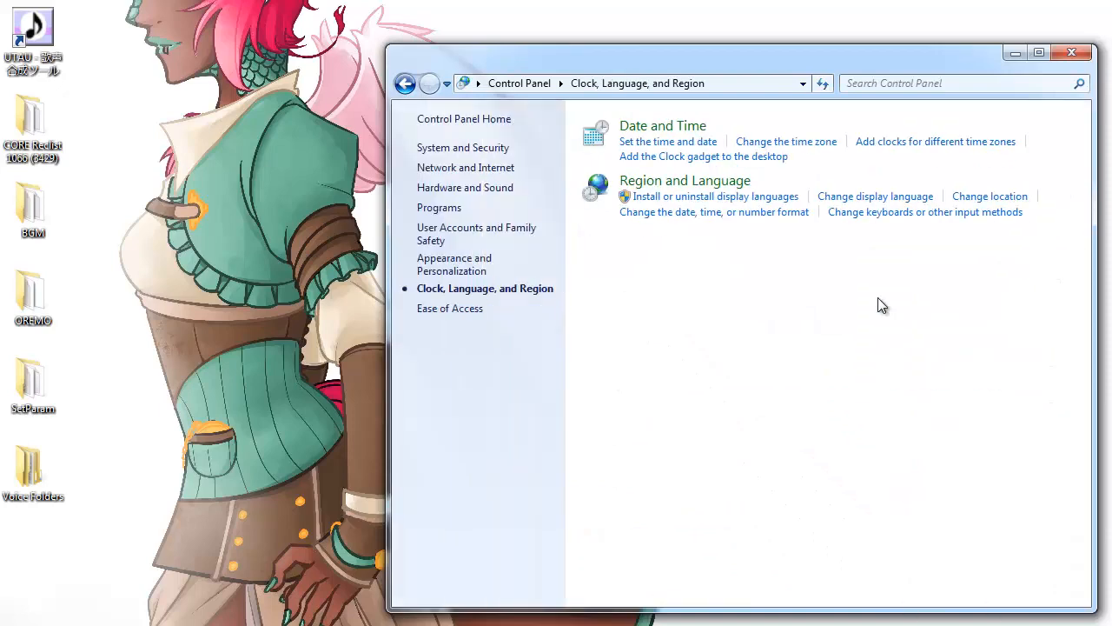
pyautogui.click(678, 182)
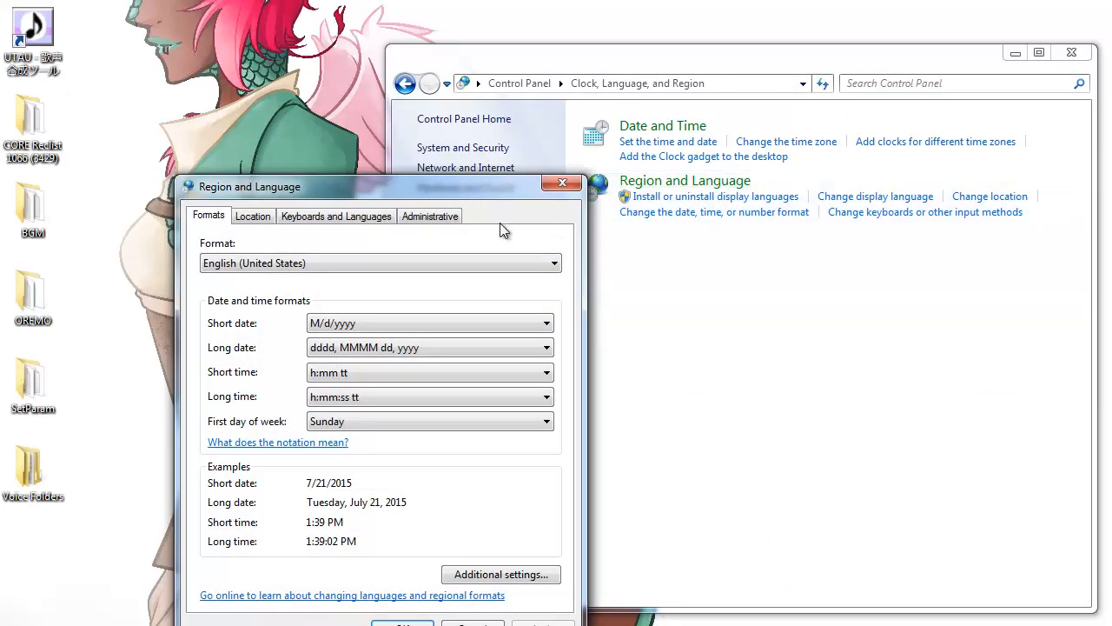
pyautogui.moveTo(444, 190); pyautogui.dragTo(466, 71)
pyautogui.click(465, 102)
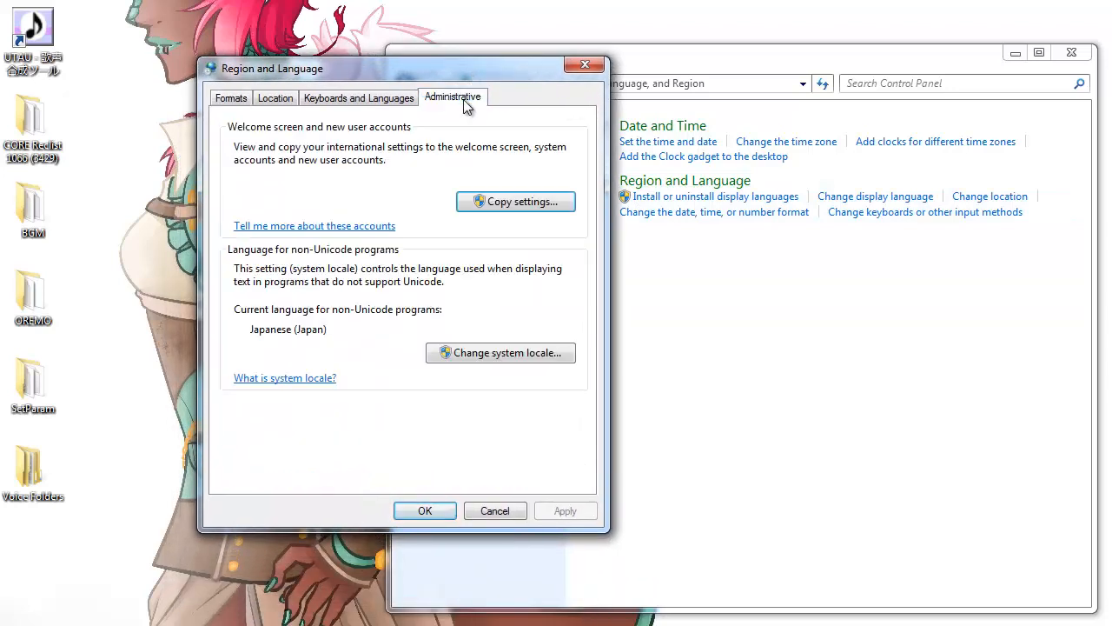
pyautogui.click(499, 354)
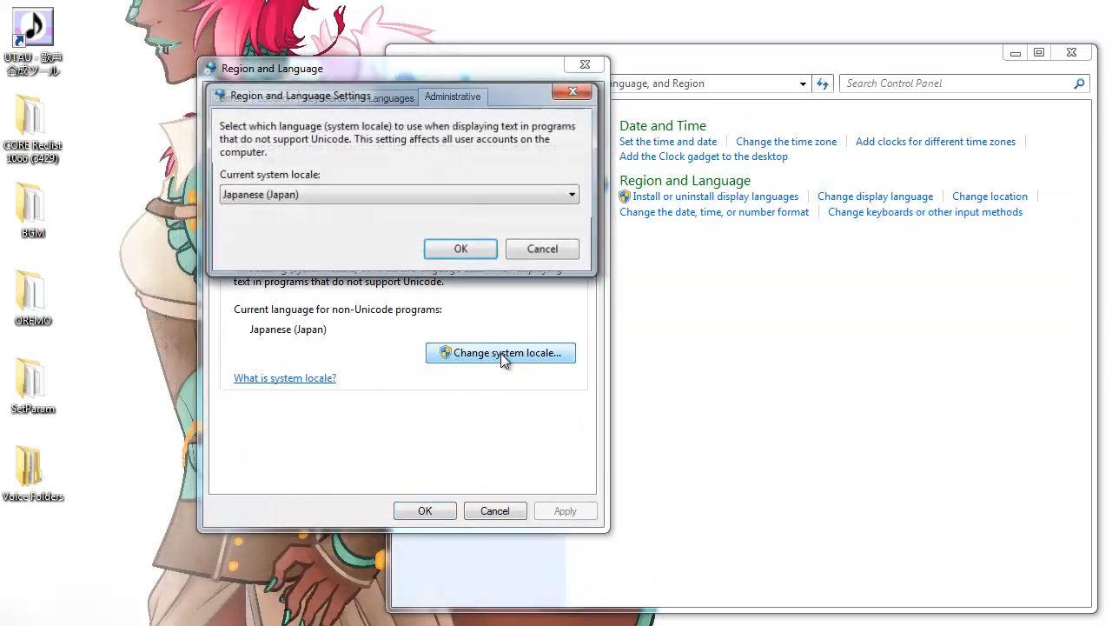
pyautogui.click(452, 251)
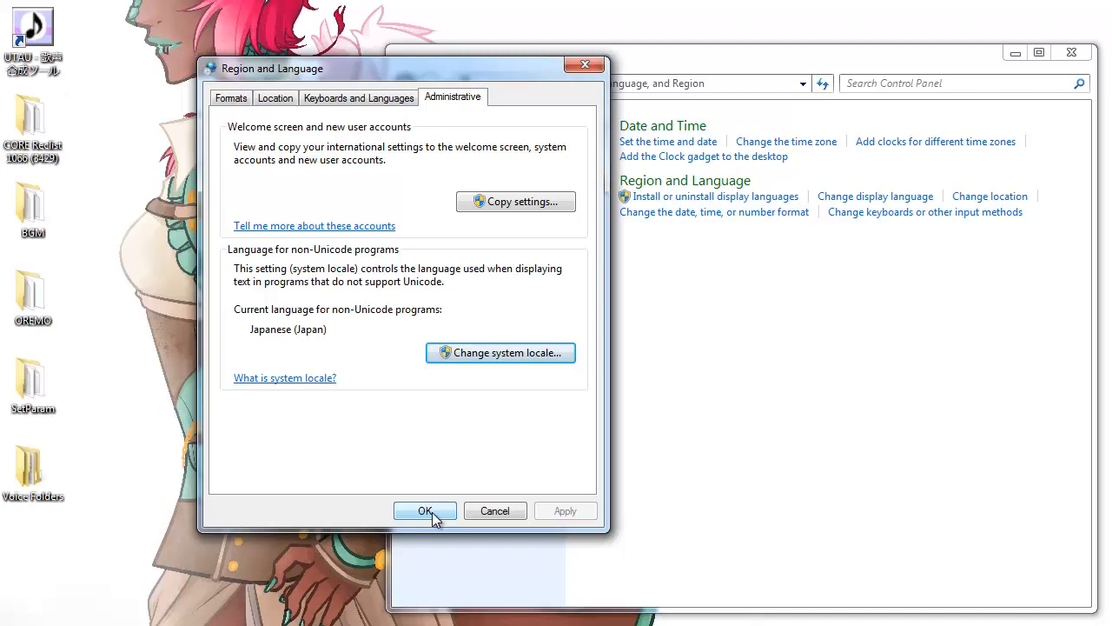
pyautogui.click(425, 511)
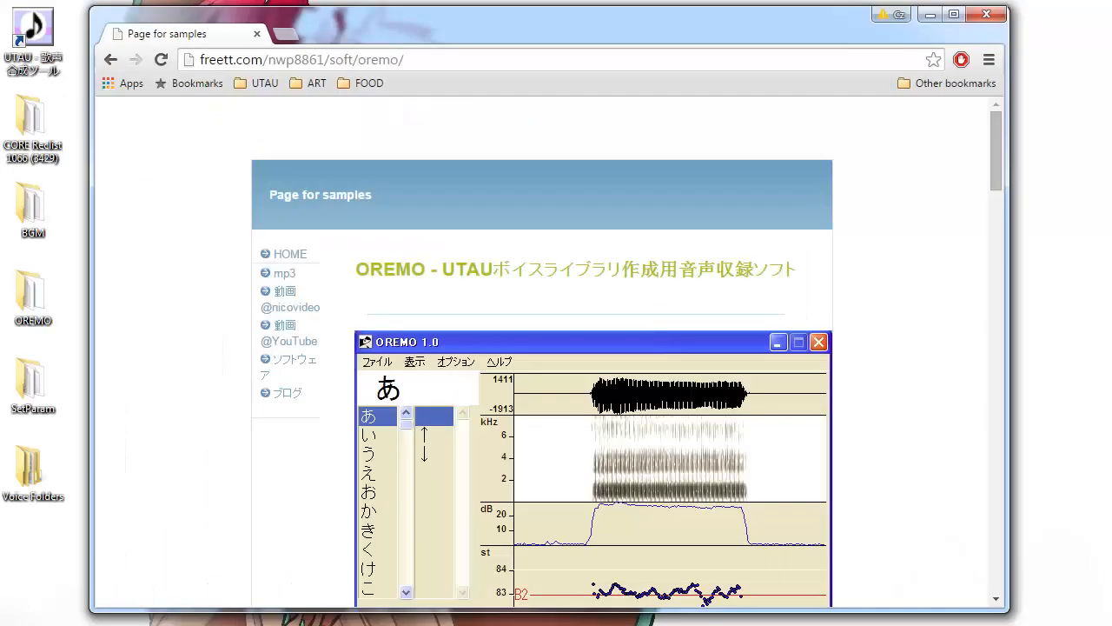
# - Download oremo-english-3.0-b140323.zip through the latest Windows version link on the OREMO page, and minimize the browser
pyautogui.scroll(-15, 903, 294)
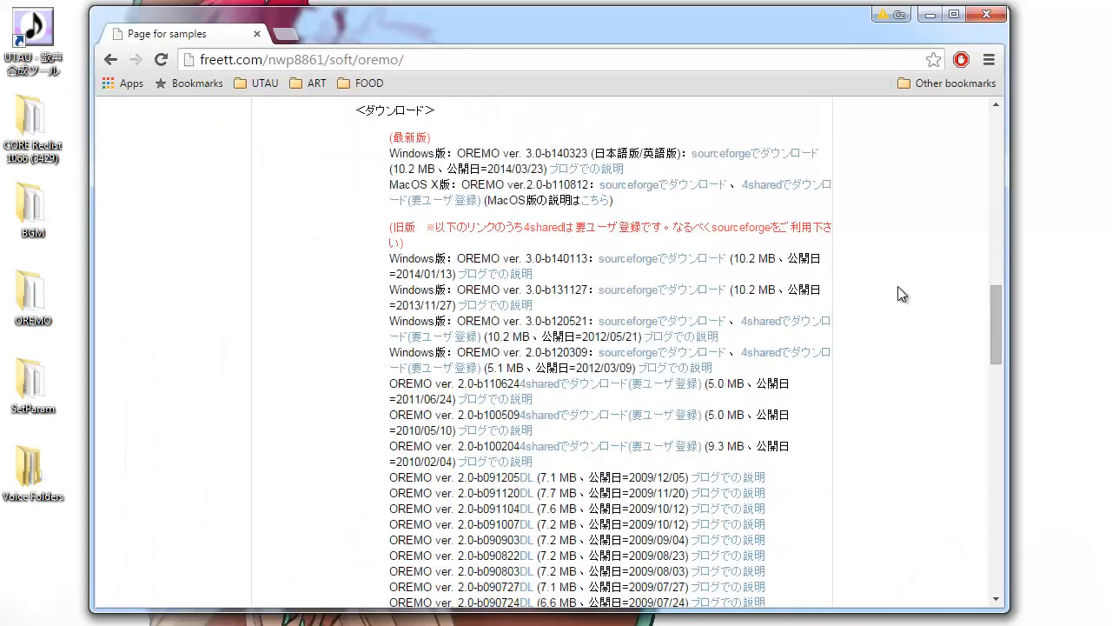
pyautogui.click(741, 244)
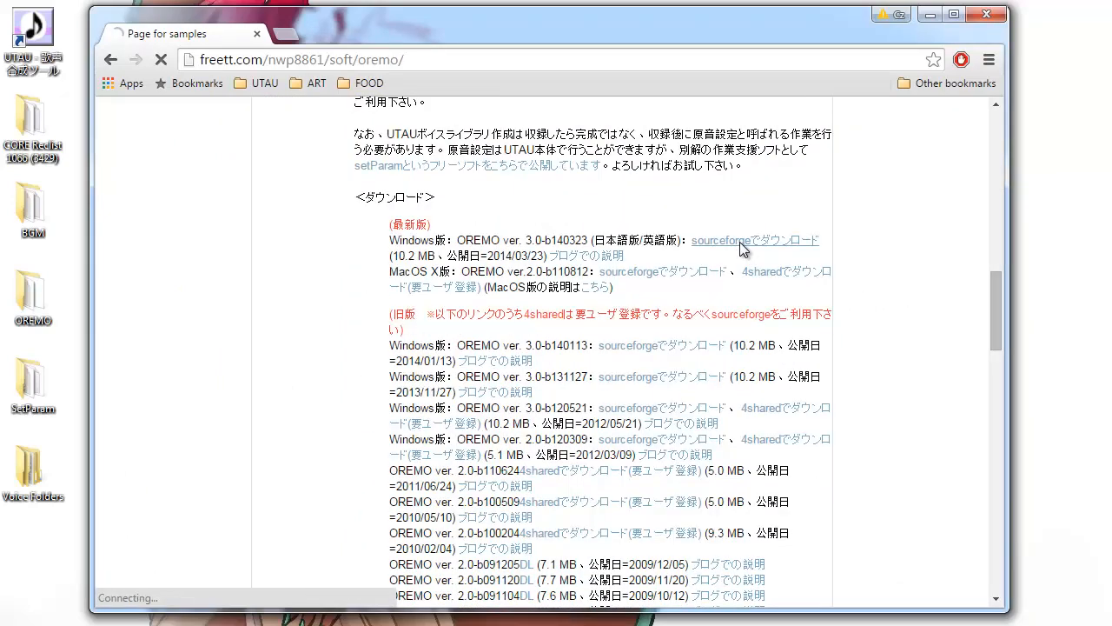
pyautogui.scroll(-1, 739, 249)
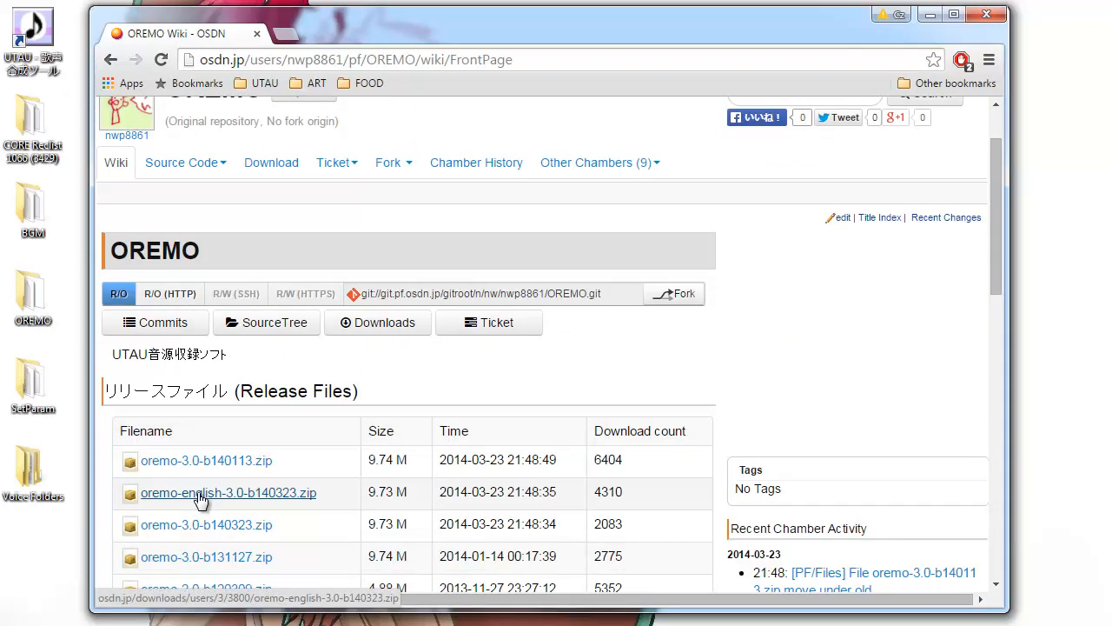
pyautogui.click(239, 502)
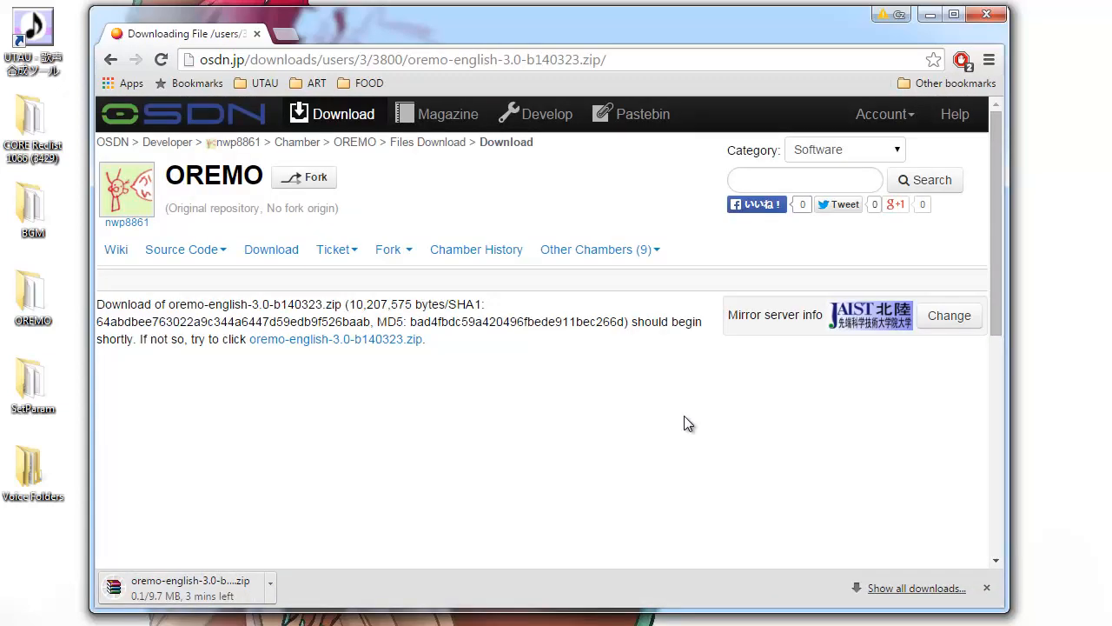
pyautogui.click(928, 18)
# - Launch the oremo application from the OREMO desktop folder, allowing it to run despite the unverified publisher
pyautogui.doubleClick(44, 303)
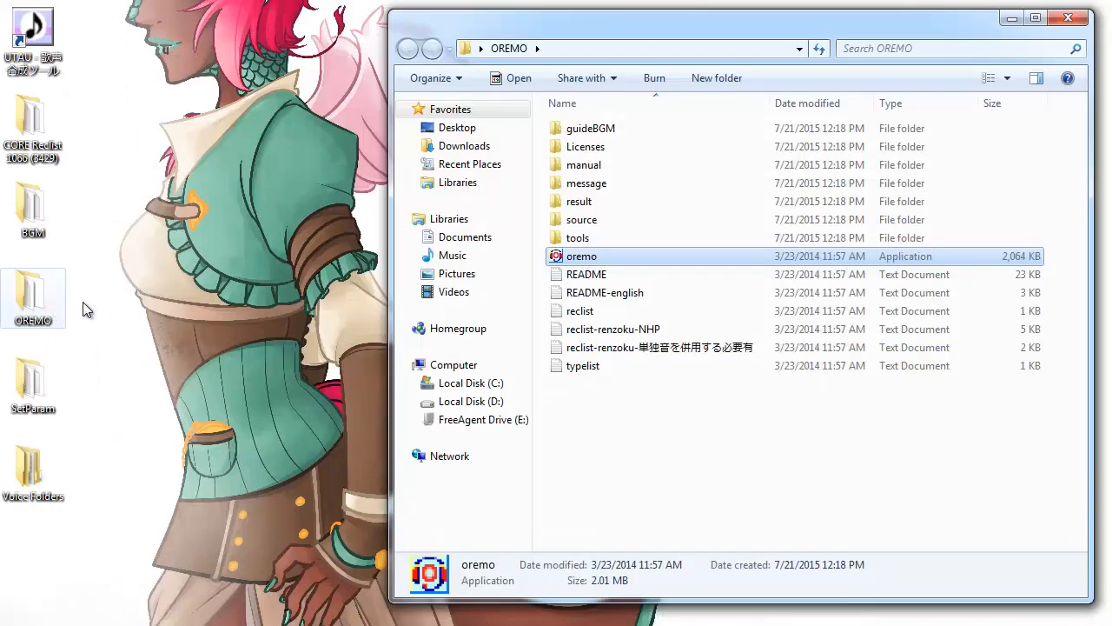
pyautogui.click(637, 367)
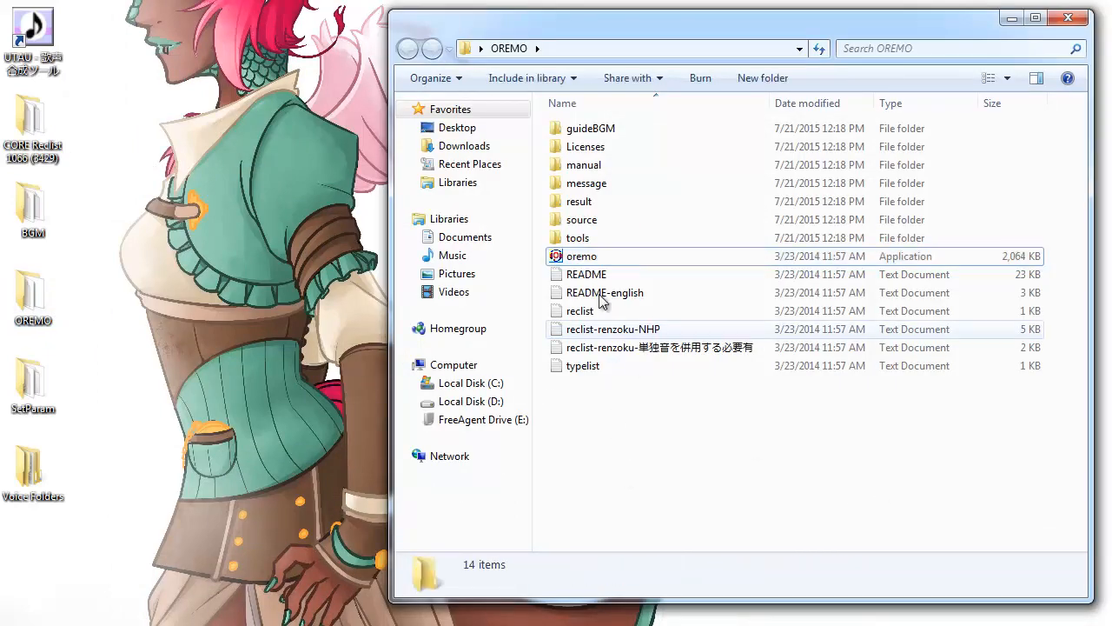
pyautogui.doubleClick(588, 257)
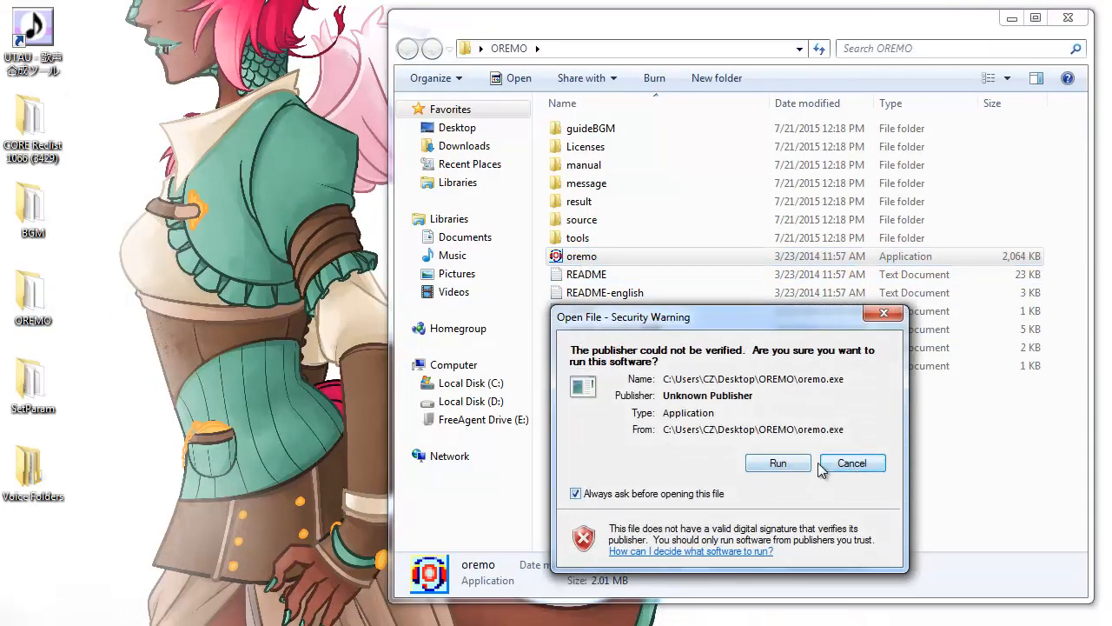
pyautogui.click(780, 472)
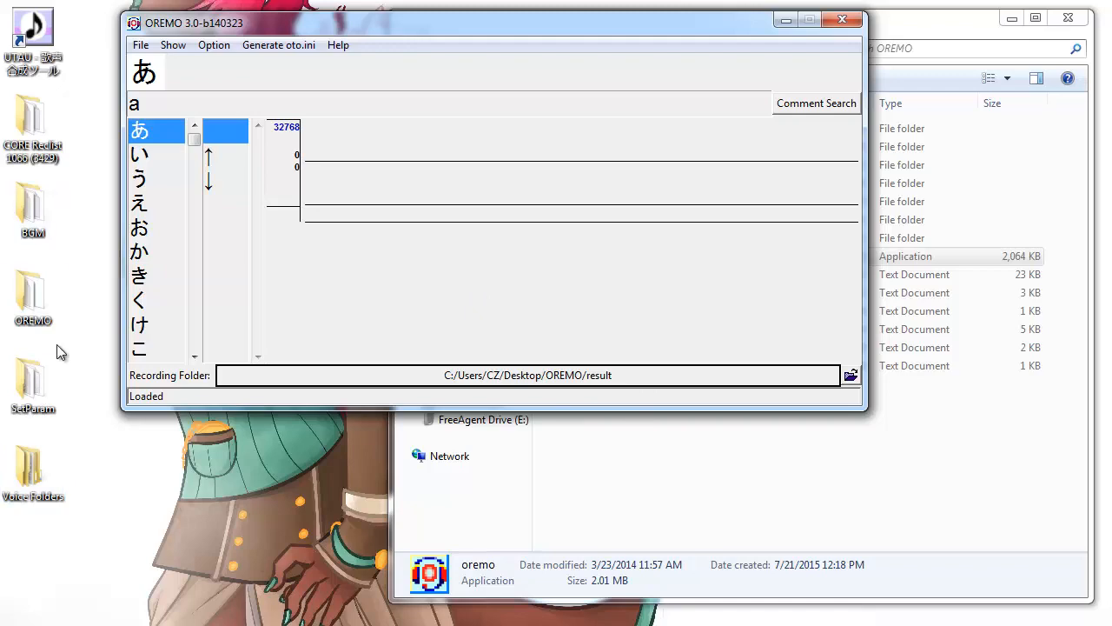
# - Open the Voice Folders desktop folder and reposition its window to examine the subfolders for each recording type
pyautogui.click(41, 472)
pyautogui.doubleClick(41, 472)
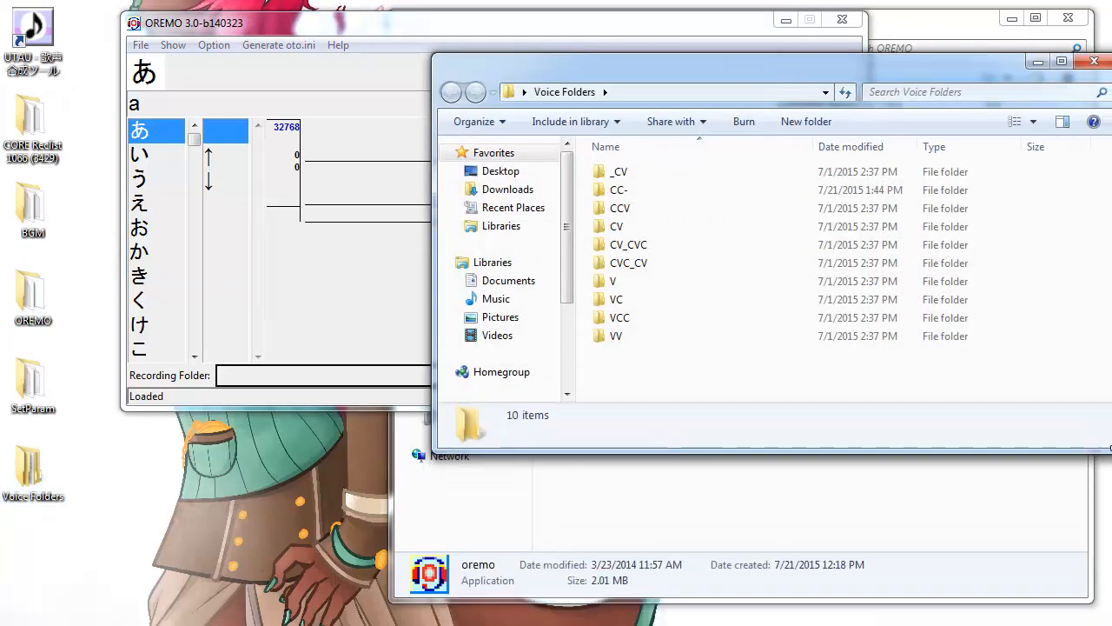
pyautogui.moveTo(854, 70); pyautogui.dragTo(834, 33)
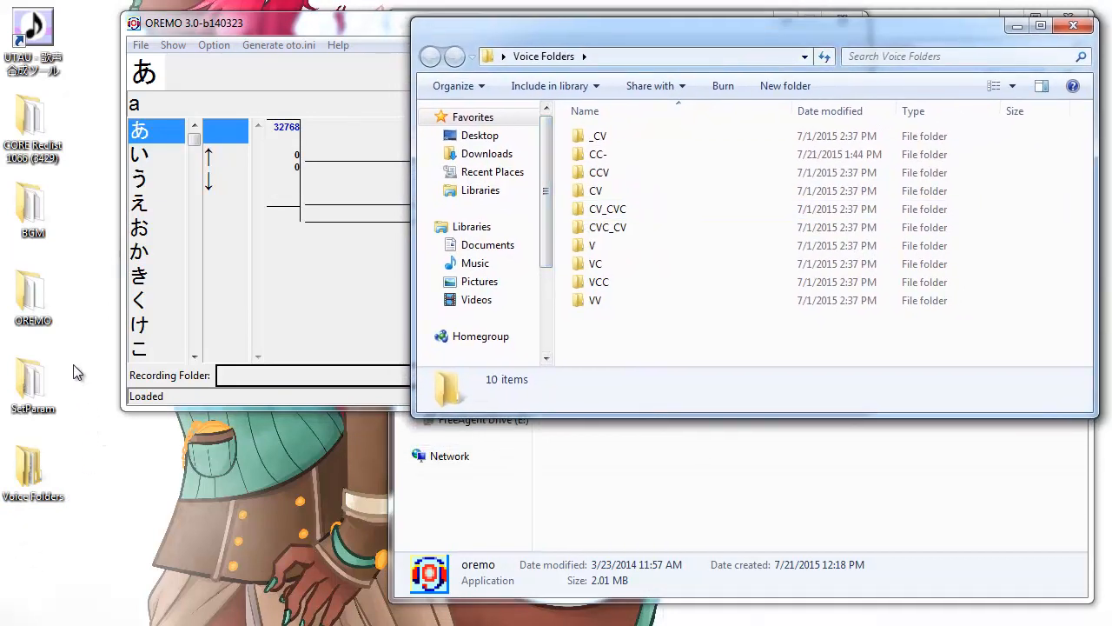
# - Compare the CORE Reclist 1066 (3429) files side by side with the voice subfolders, then minimize both folder windows
pyautogui.doubleClick(33, 131)
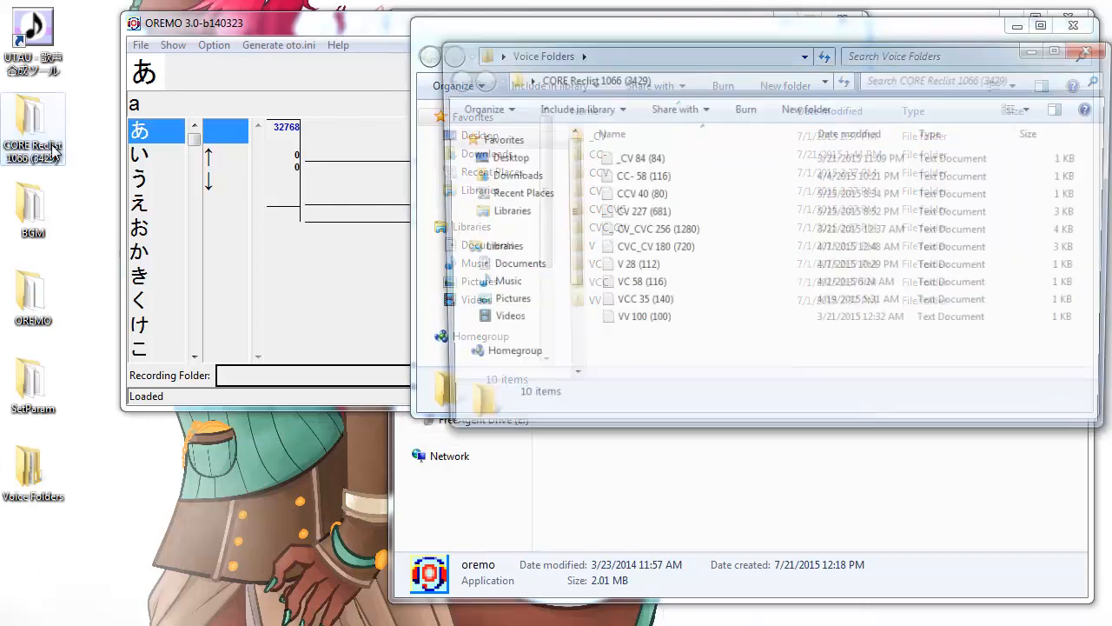
pyautogui.moveTo(858, 73); pyautogui.dragTo(493, 69)
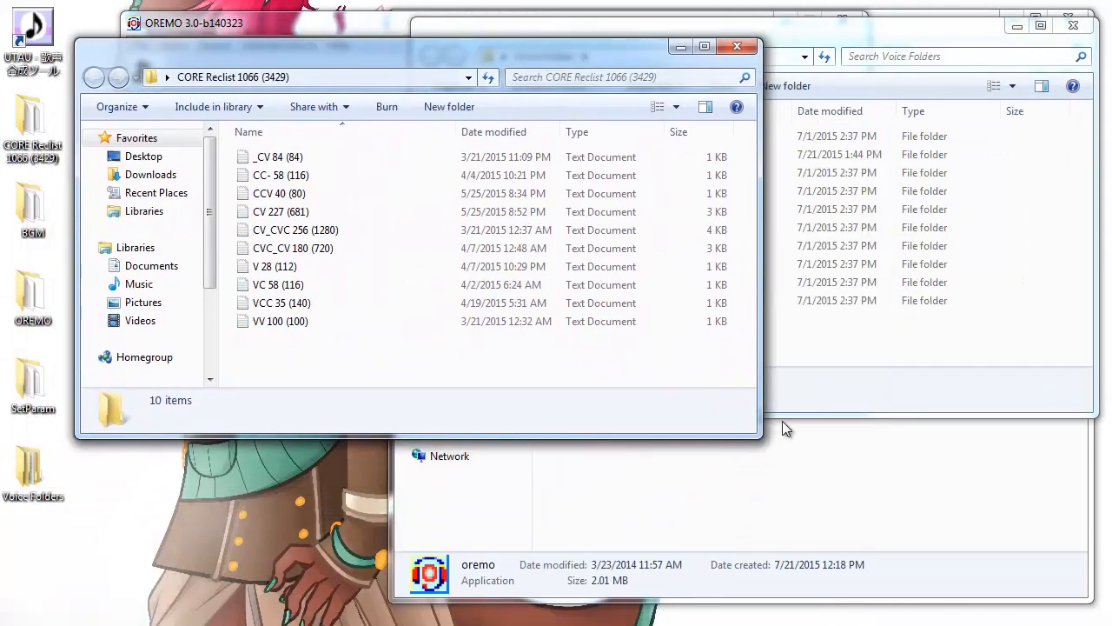
pyautogui.moveTo(762, 423); pyautogui.dragTo(545, 451)
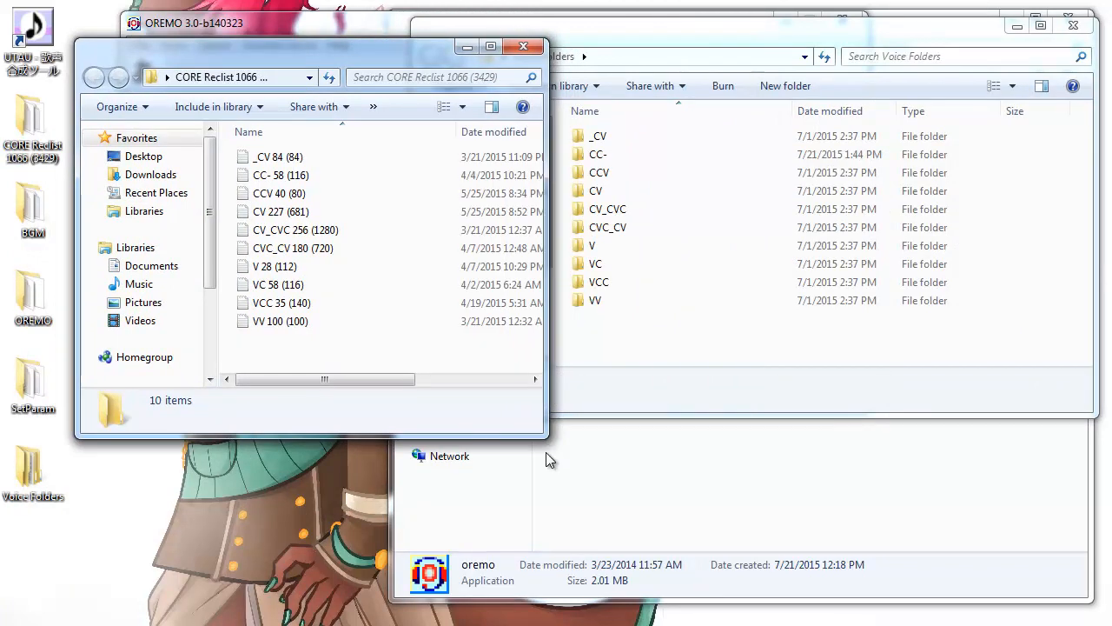
pyautogui.moveTo(368, 59); pyautogui.dragTo(353, 39)
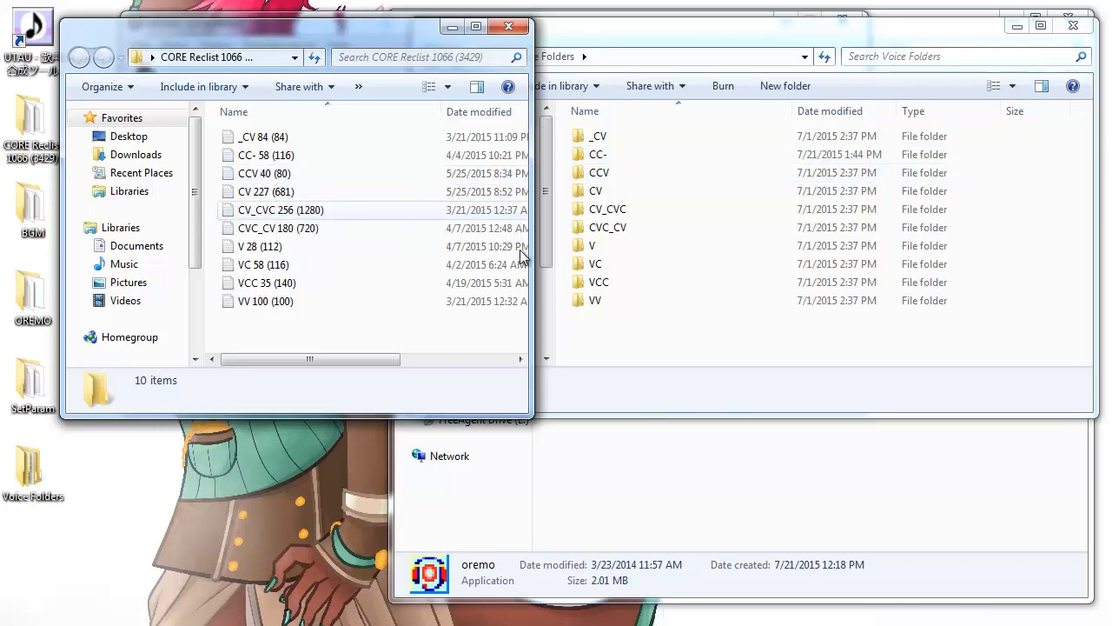
pyautogui.click(452, 29)
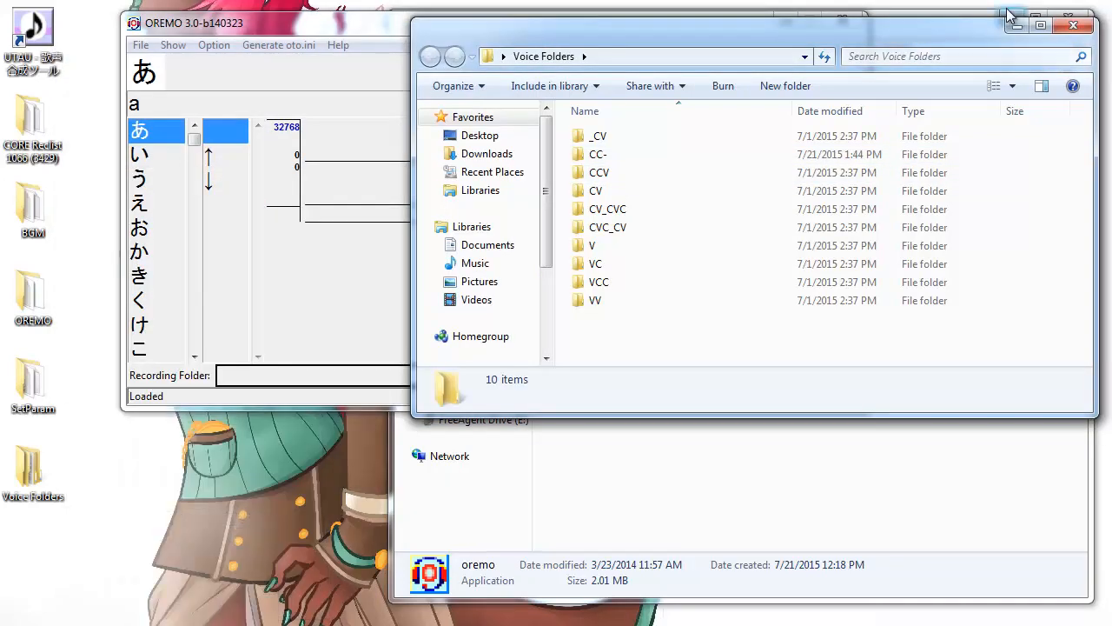
pyautogui.click(1016, 26)
# - Load the voice list _CV 84 (84) from the CORE Reclist 1066 (3429) desktop folder into OREMO
pyautogui.click(143, 47)
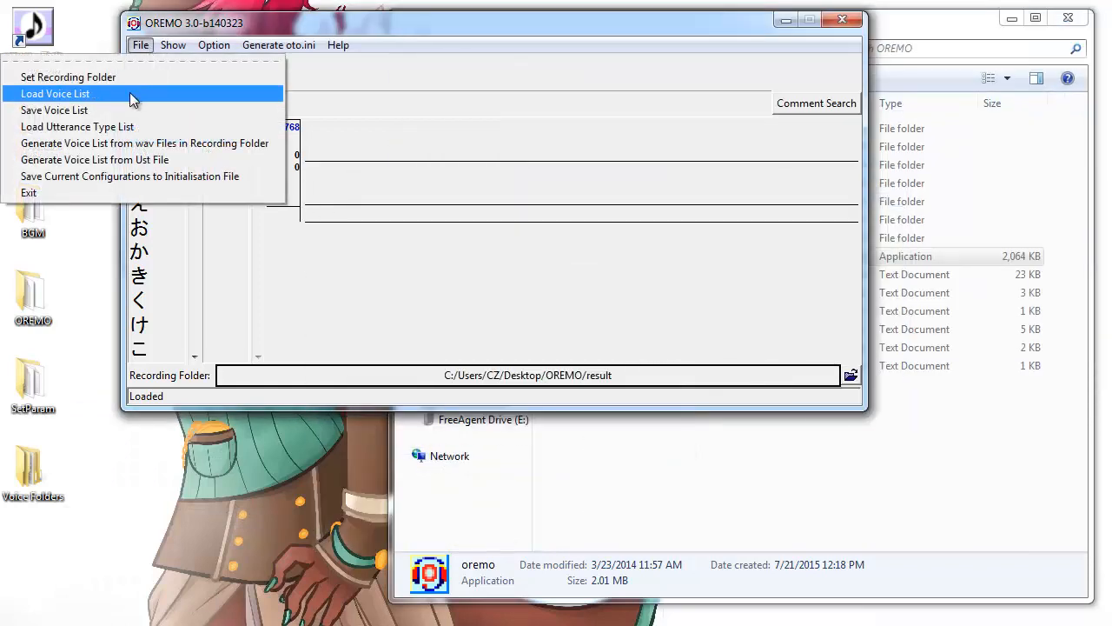
pyautogui.click(127, 96)
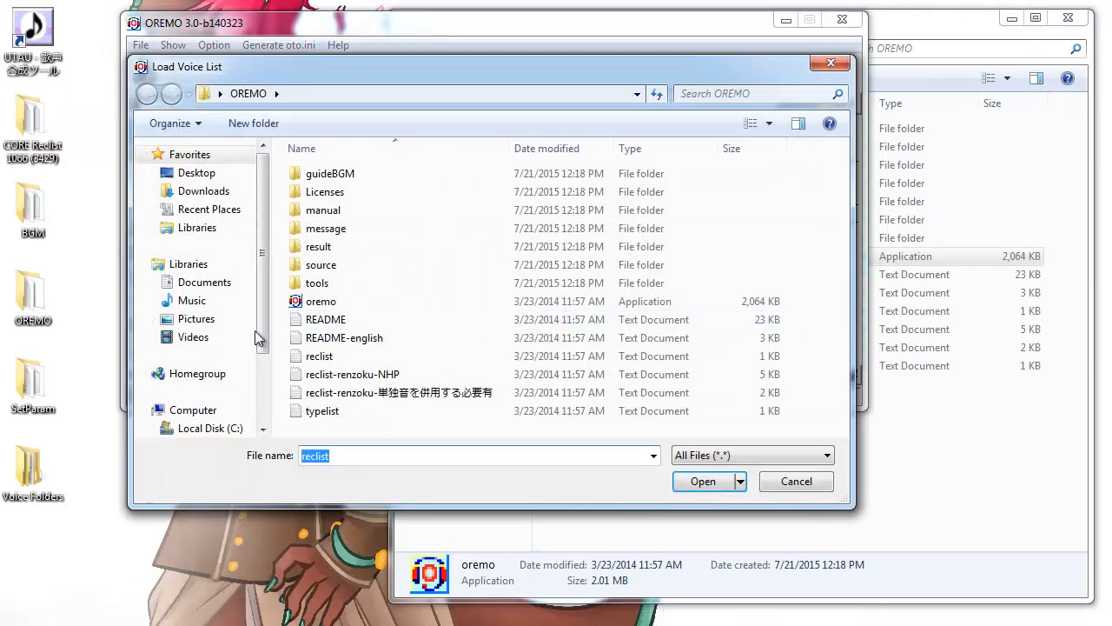
pyautogui.click(196, 172)
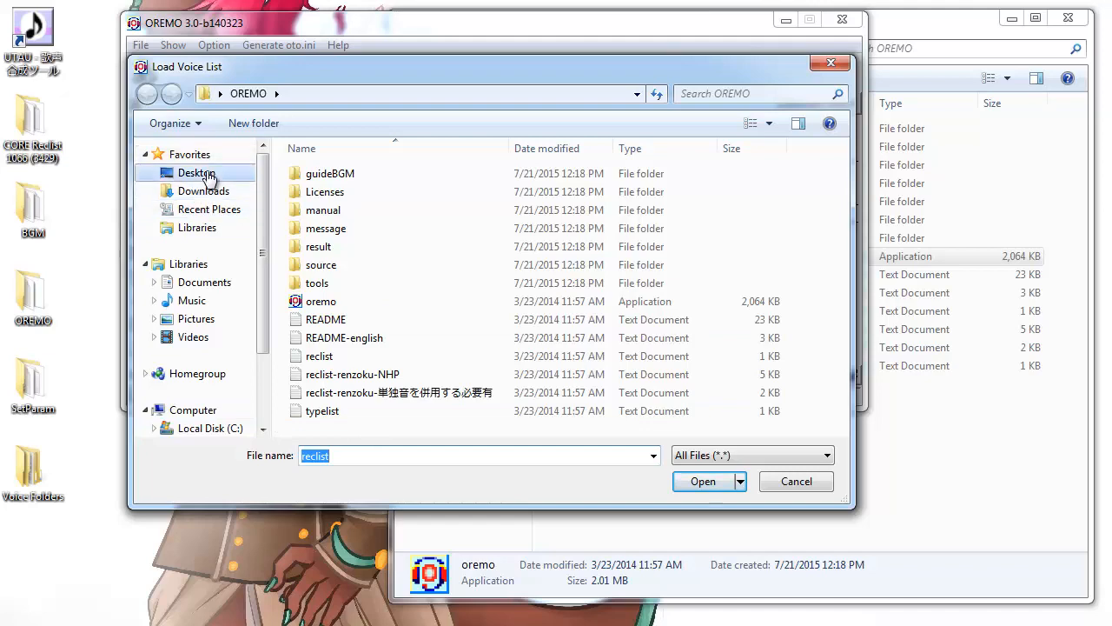
pyautogui.doubleClick(604, 313)
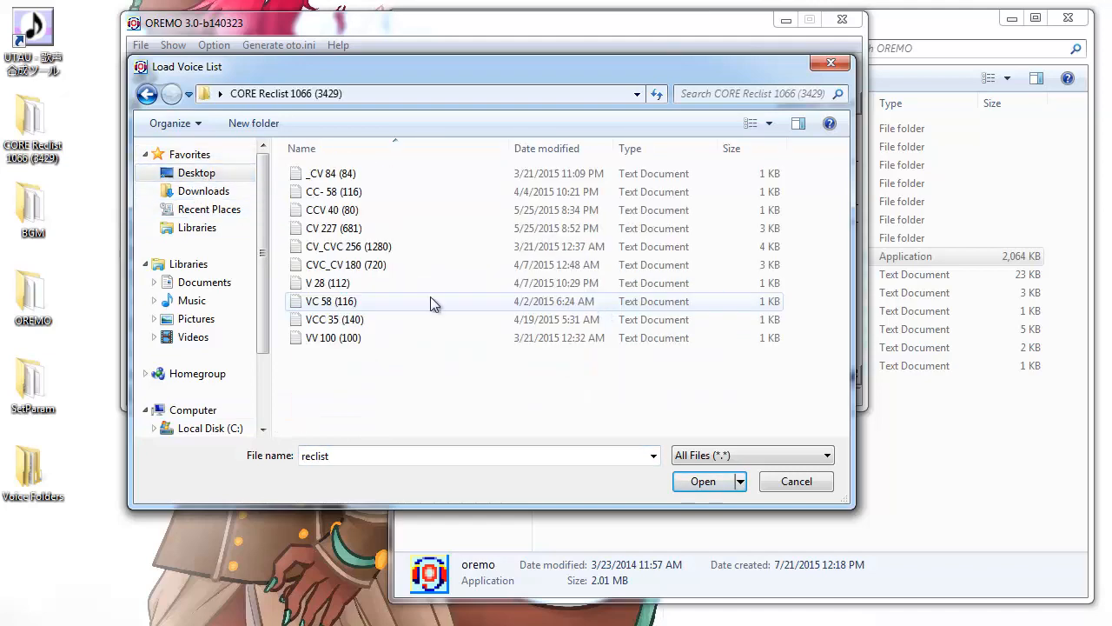
pyautogui.click(328, 179)
pyautogui.doubleClick(329, 175)
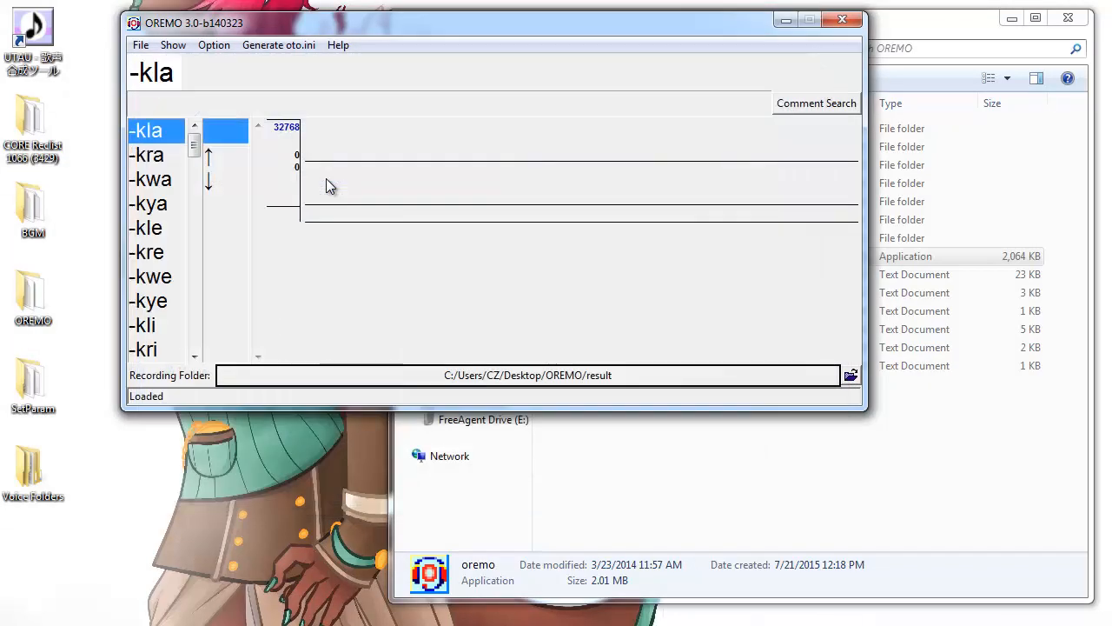
# - Set the recording folder to the _CV subfolder inside Voice Folders on the desktop
pyautogui.click(141, 45)
pyautogui.click(133, 78)
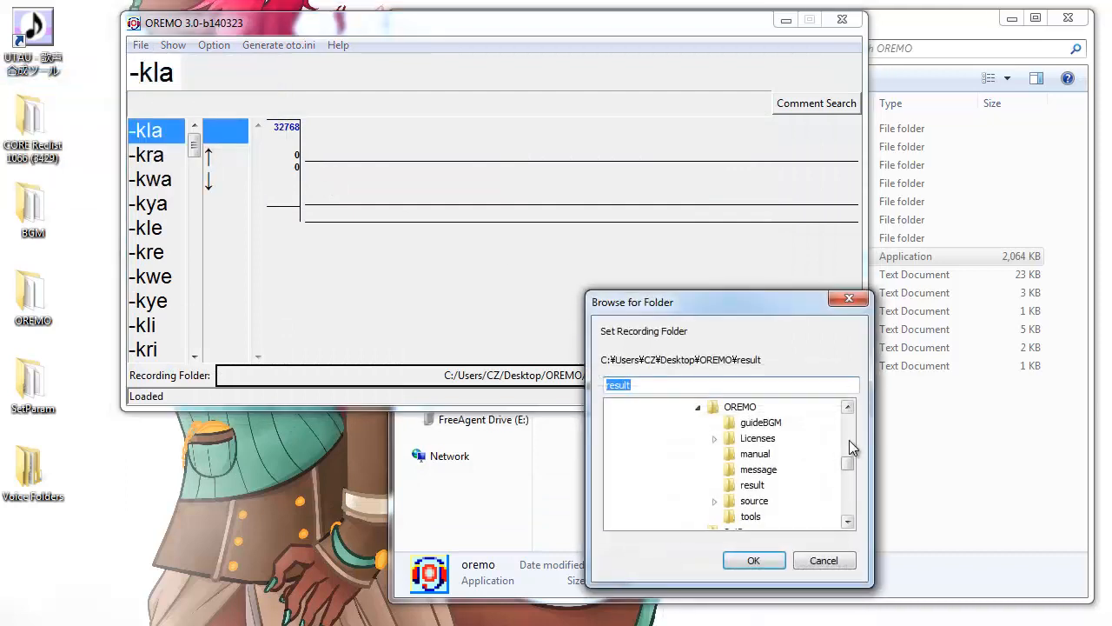
pyautogui.scroll(5, 844, 464)
pyautogui.click(615, 484)
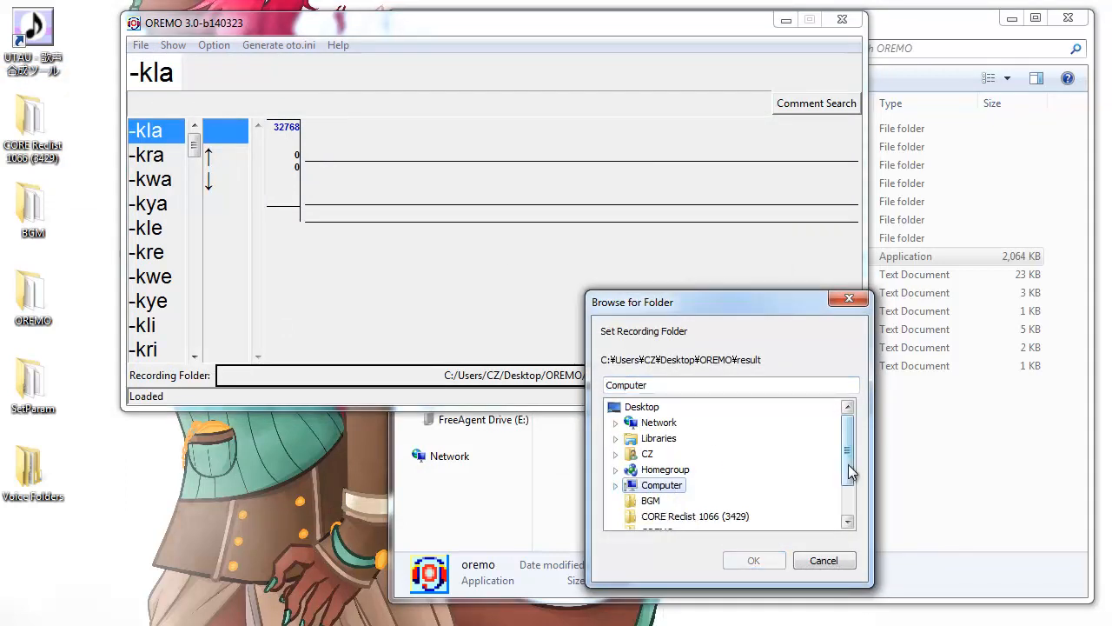
pyautogui.scroll(-1, 846, 427)
pyautogui.click(613, 518)
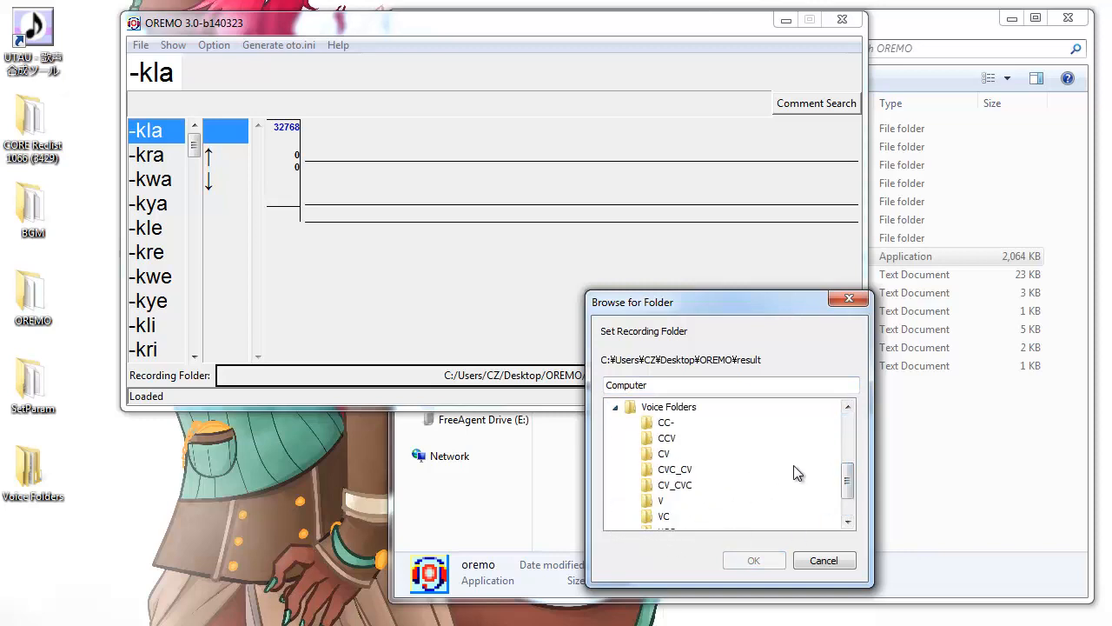
pyautogui.moveTo(851, 477); pyautogui.dragTo(847, 502)
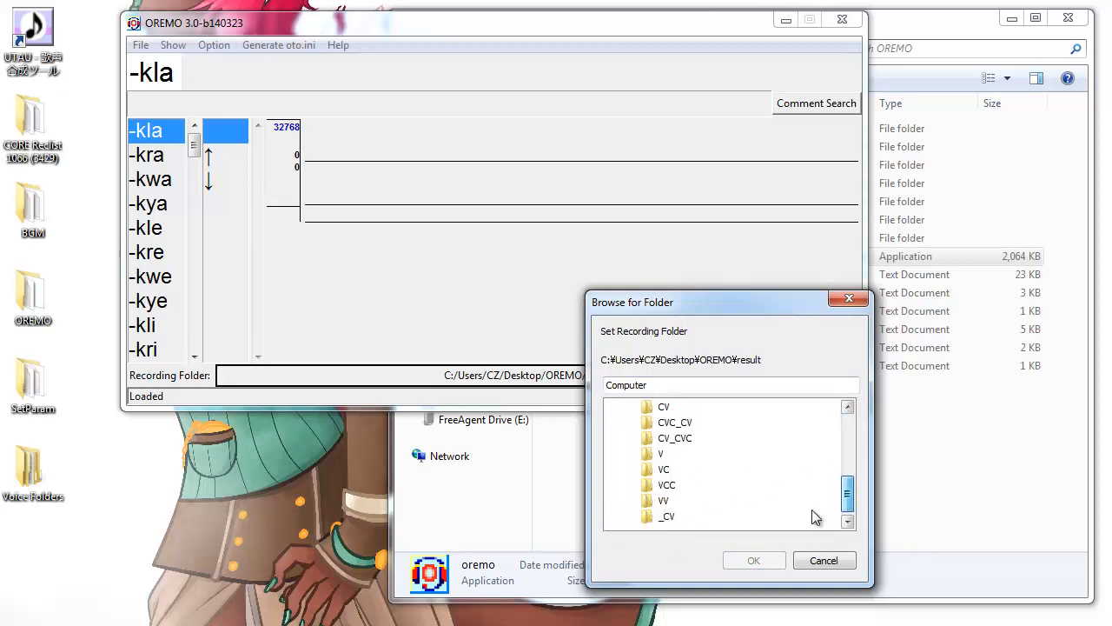
pyautogui.click(664, 518)
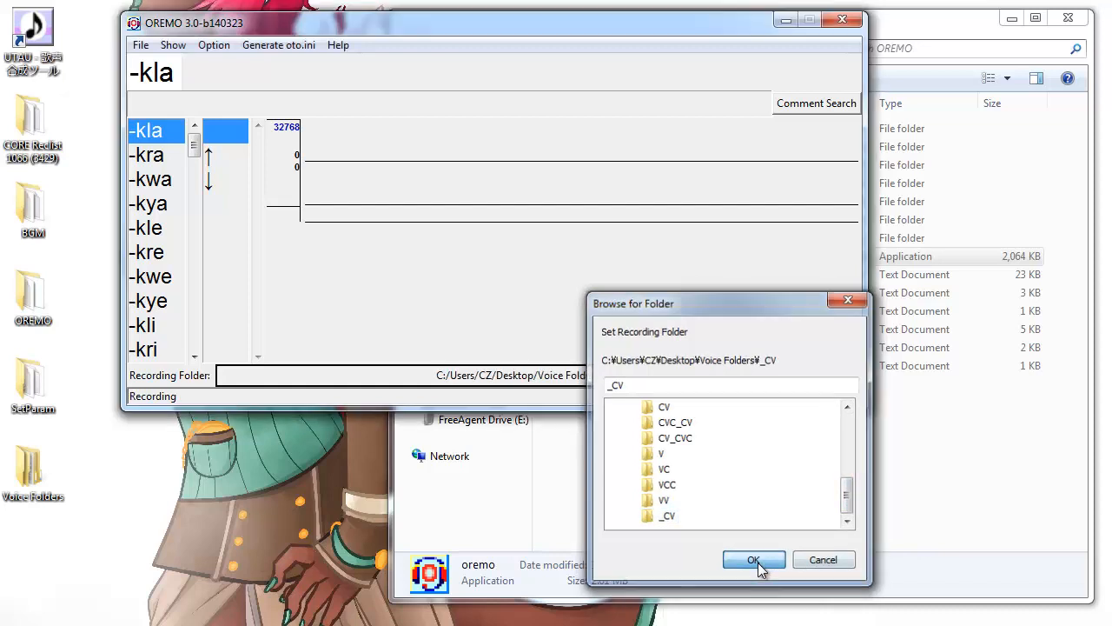
pyautogui.click(755, 561)
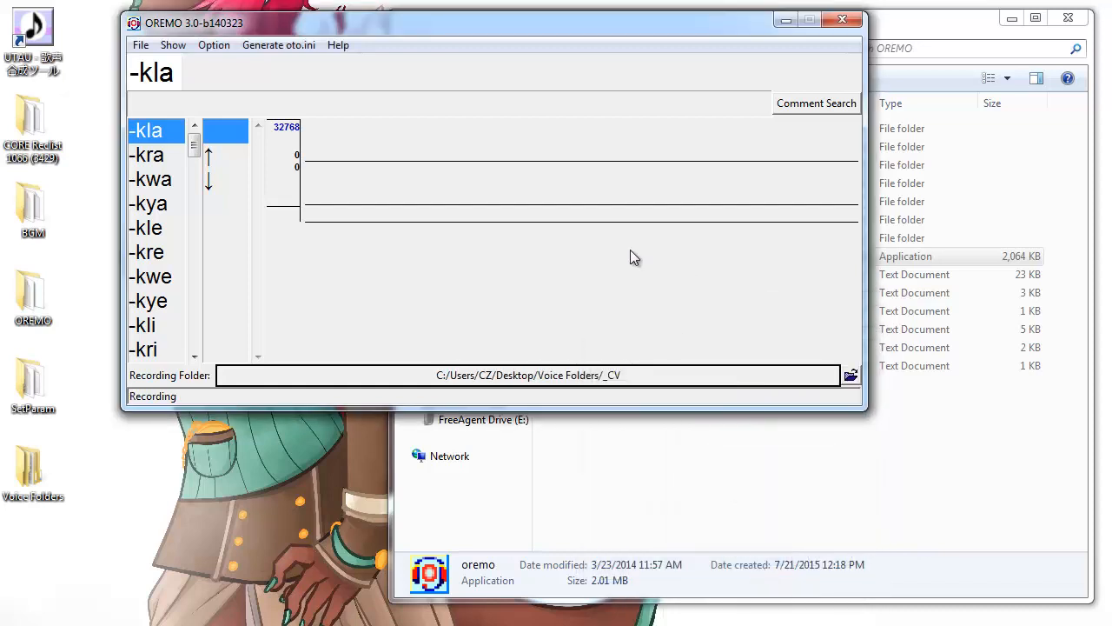
# - Keep Wave Mapper as the input device in the audio I/O settings and confirm them
pyautogui.click(217, 46)
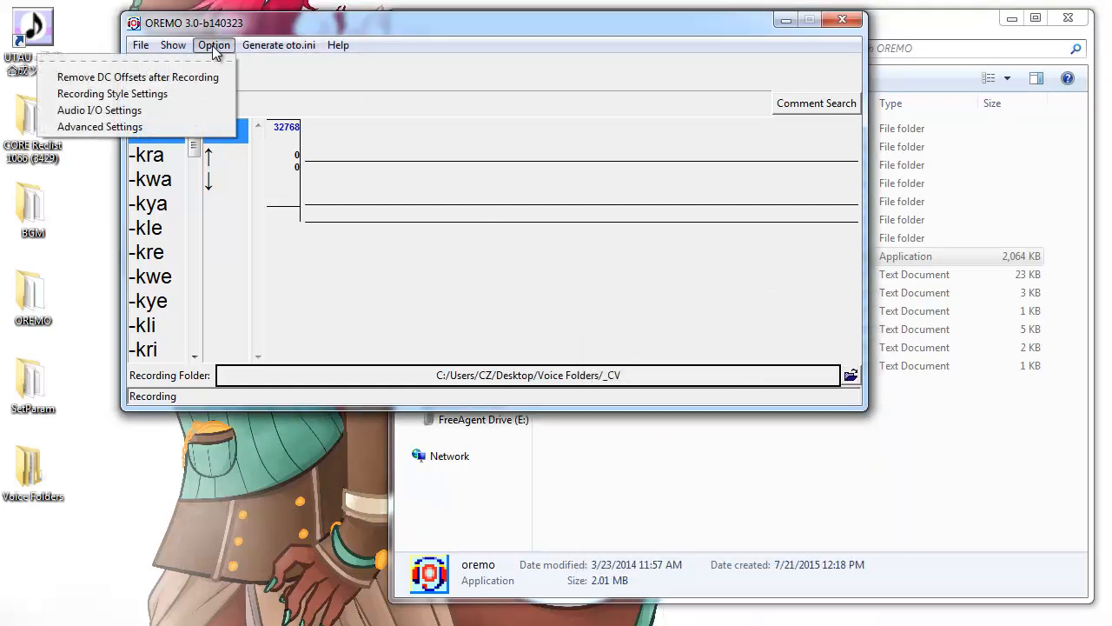
pyautogui.click(200, 109)
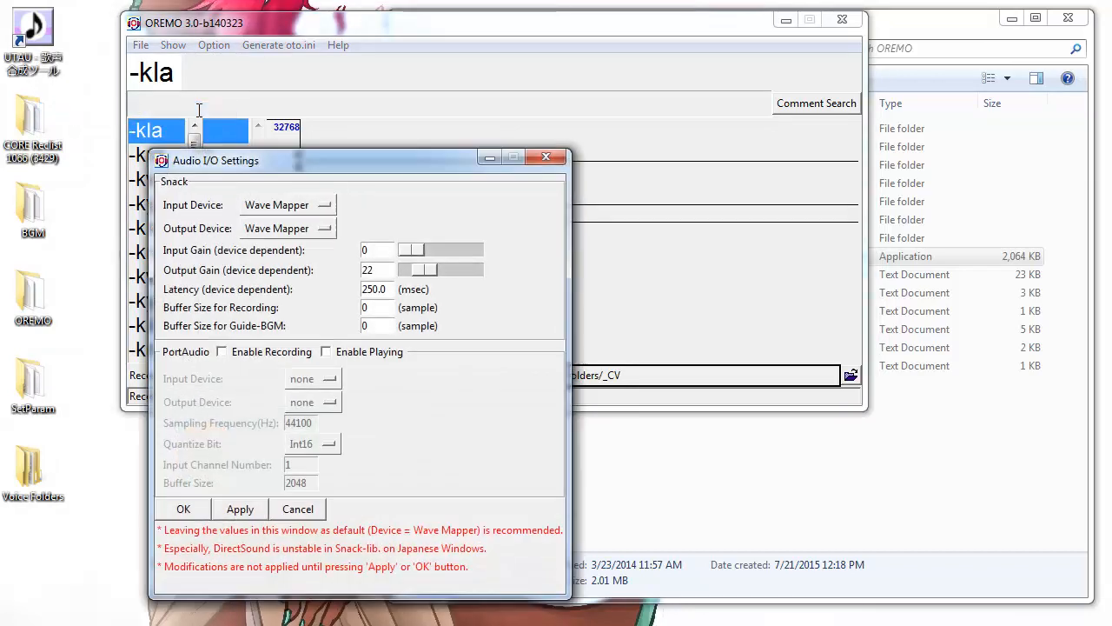
pyautogui.moveTo(352, 158); pyautogui.dragTo(346, 84)
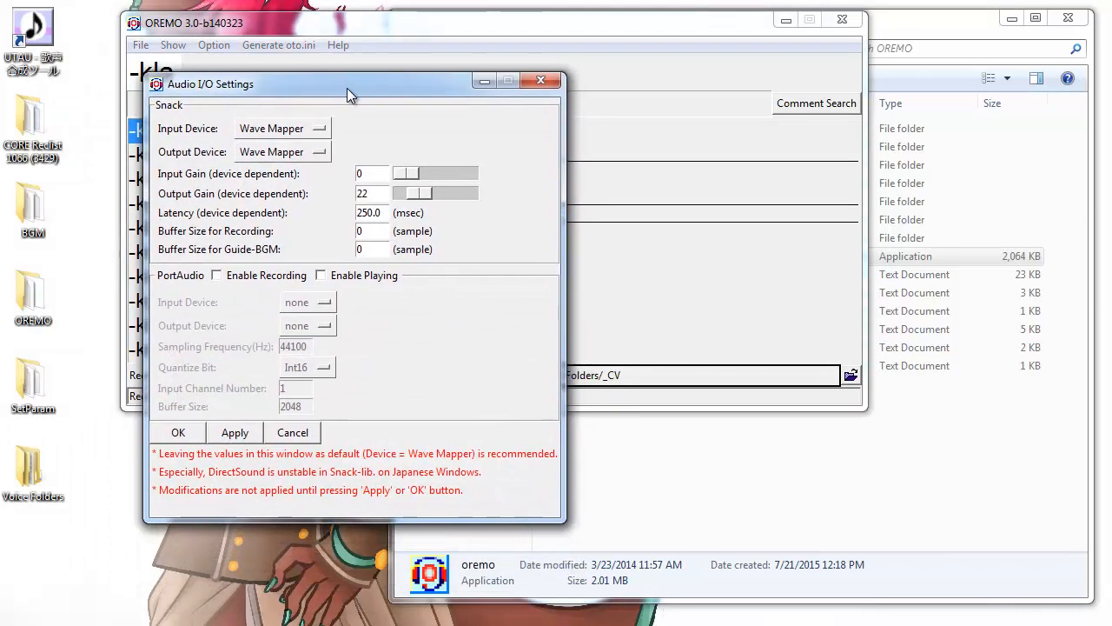
pyautogui.click(319, 129)
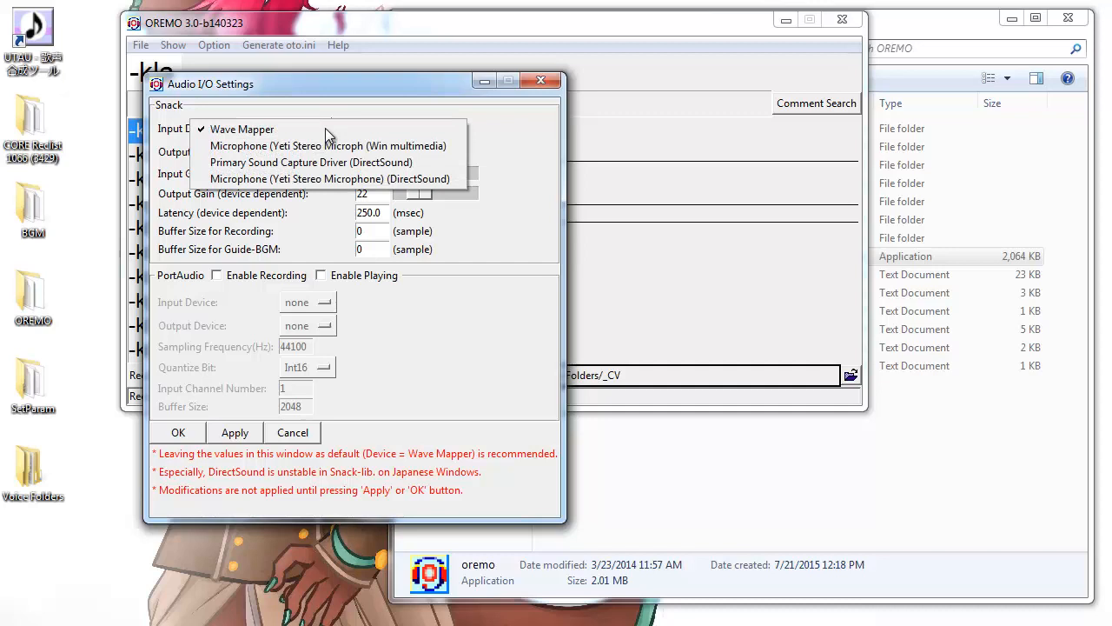
pyautogui.click(238, 132)
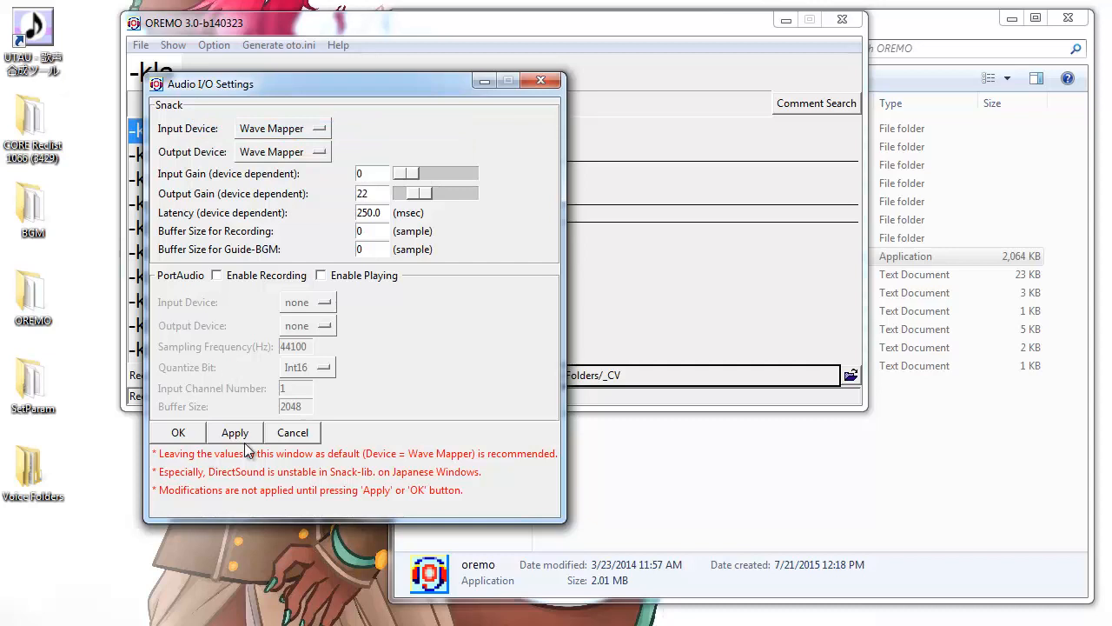
pyautogui.click(178, 435)
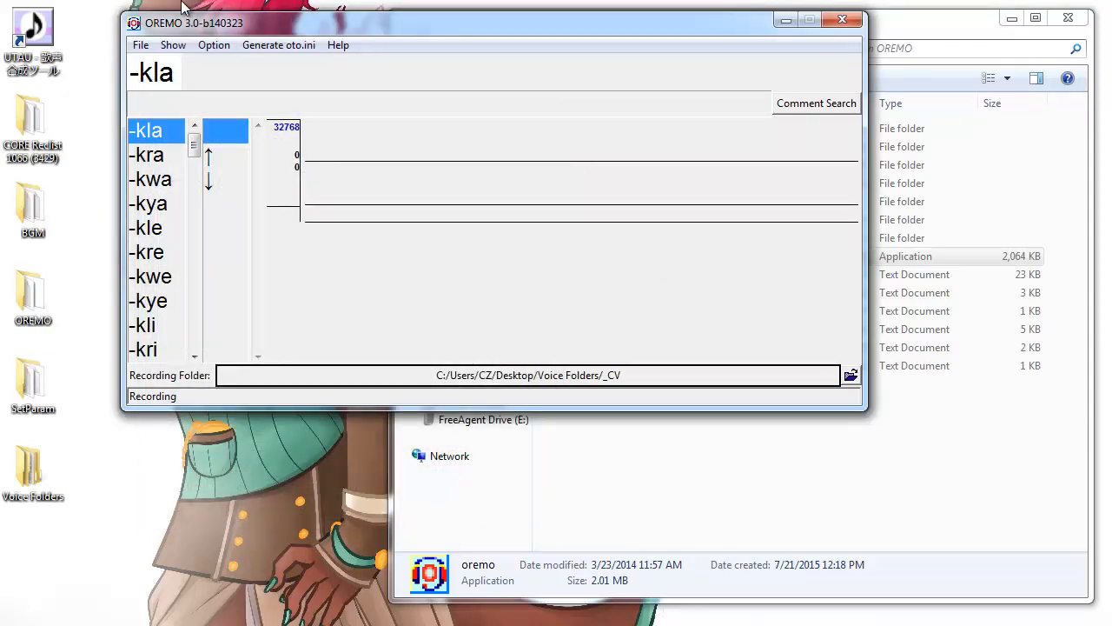
# - Set the recording style to Automatic recording 1, which plays the guide music once with manual voice switching
pyautogui.click(213, 44)
pyautogui.click(198, 93)
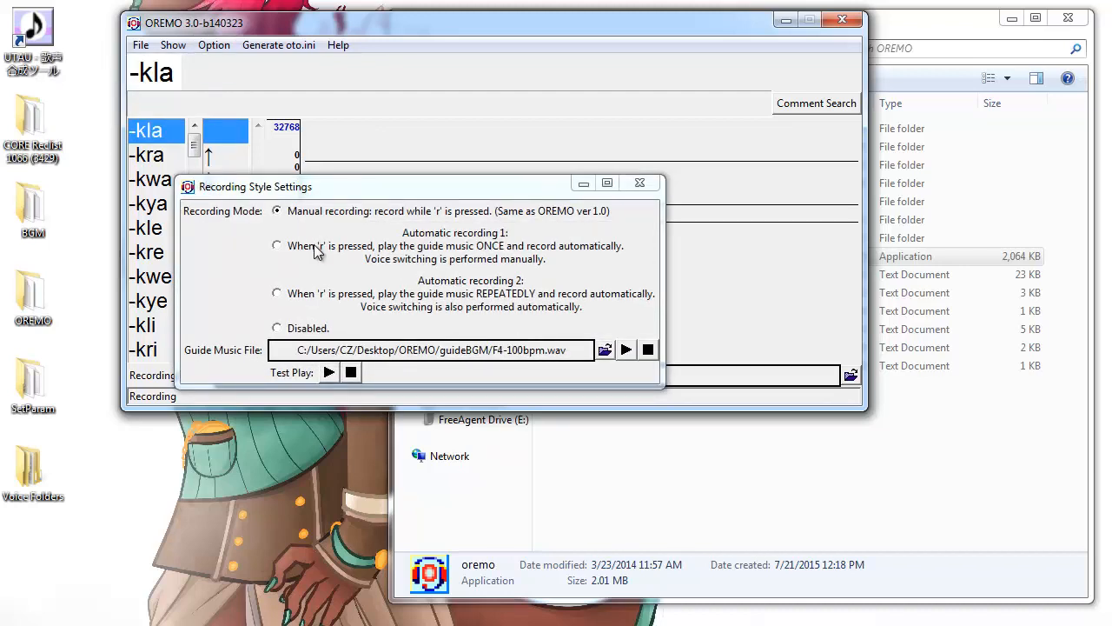
pyautogui.click(317, 252)
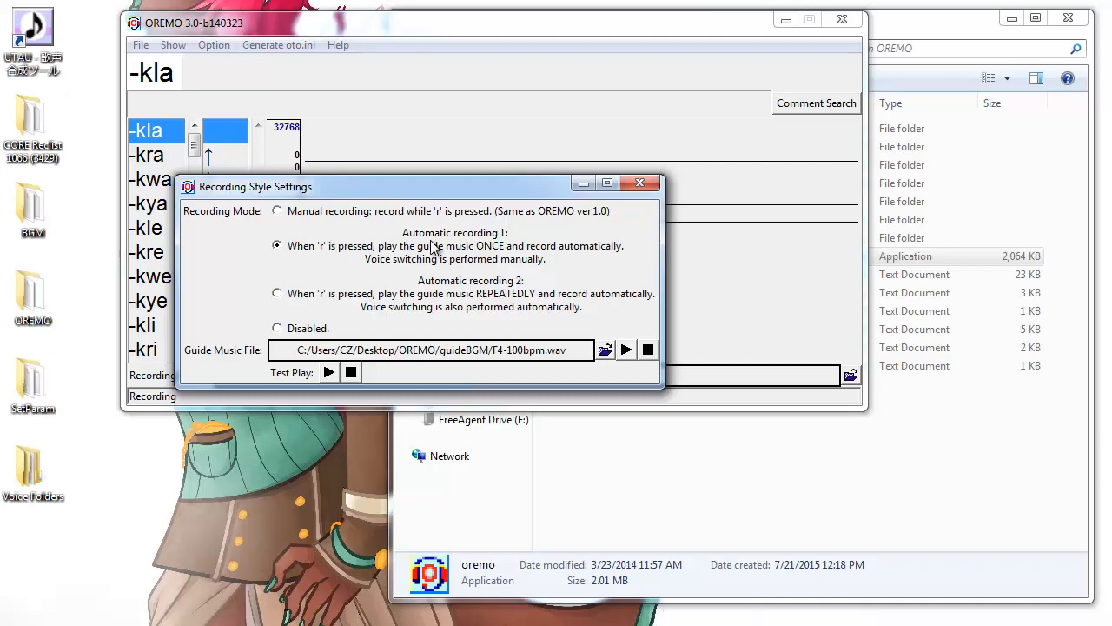
# - Choose the C4 wave file from the desktop BGM folder as the guide music
pyautogui.click(605, 351)
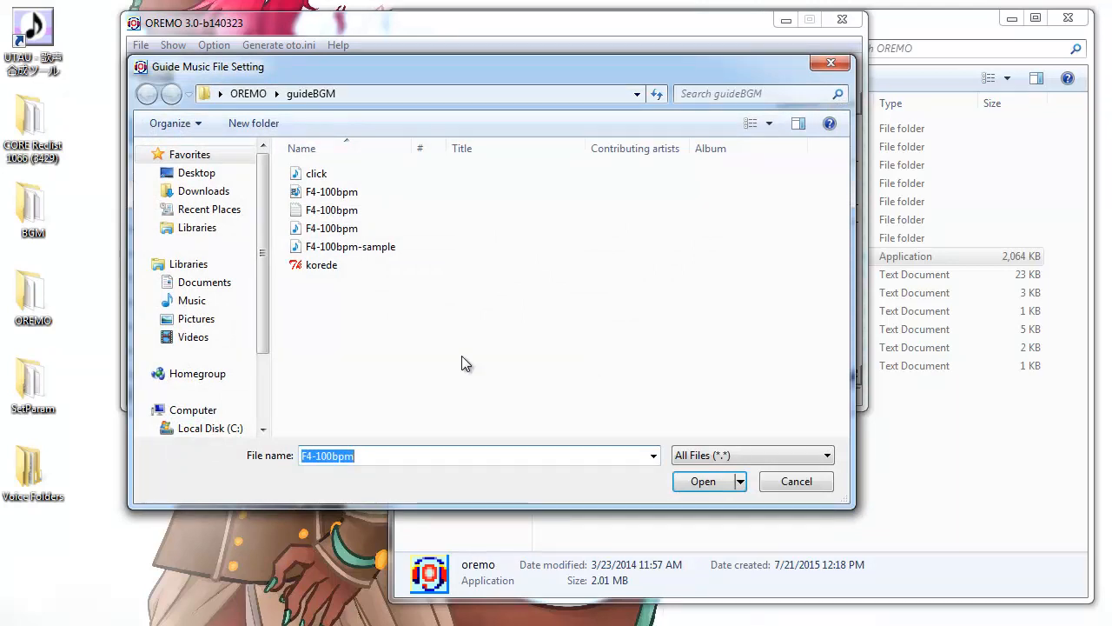
pyautogui.click(196, 173)
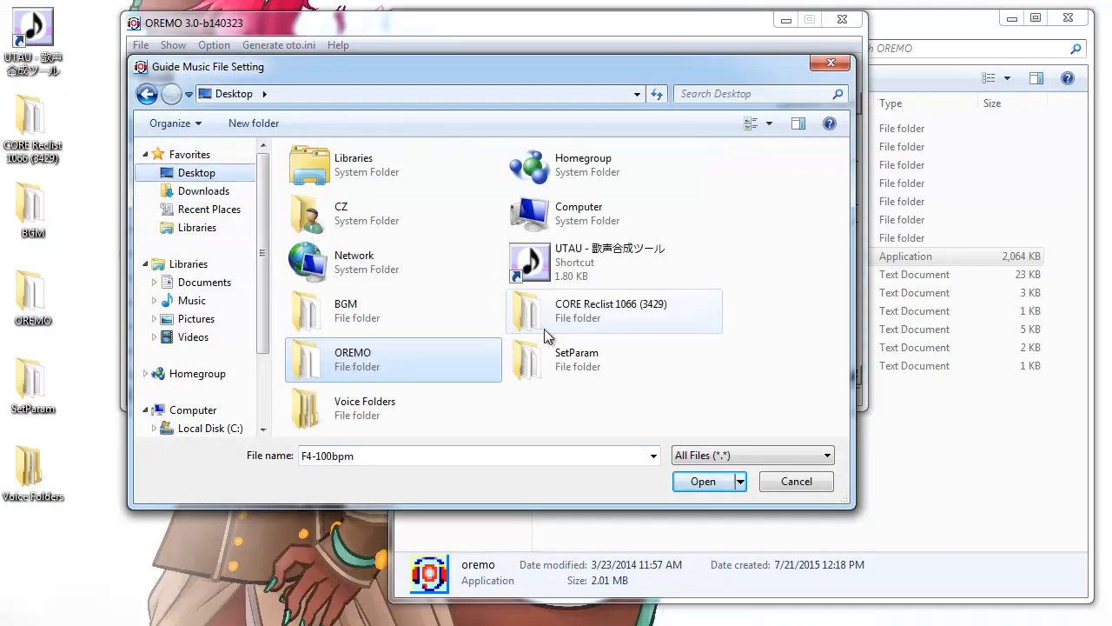
pyautogui.doubleClick(362, 310)
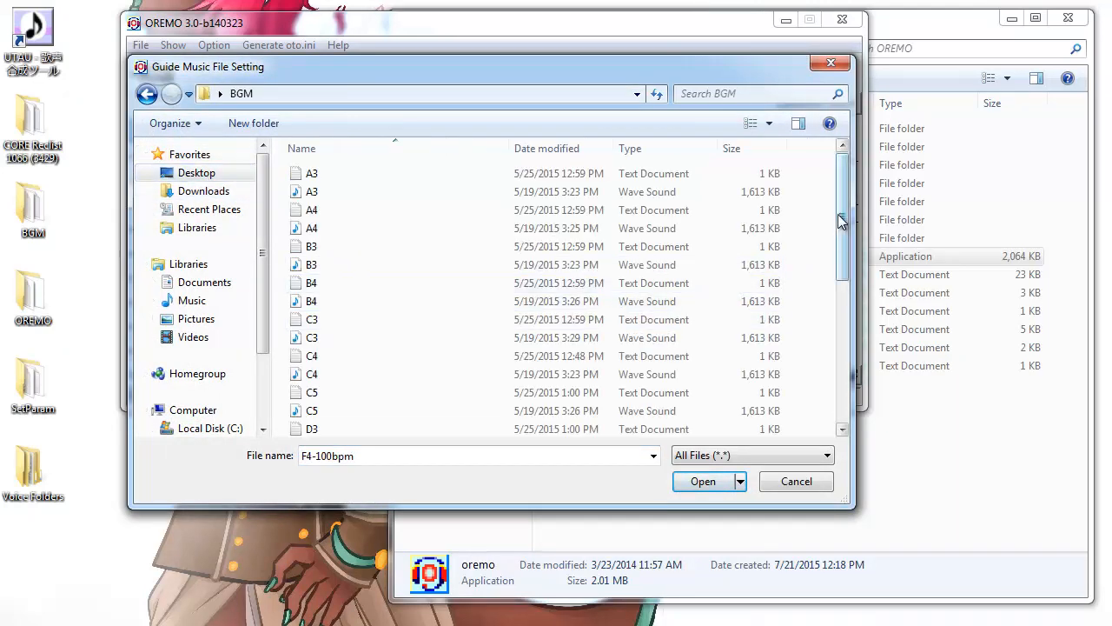
pyautogui.moveTo(840, 211)
pyautogui.mouseDown()
pyautogui.moveTo(841, 363)
pyautogui.moveTo(841, 209)
pyautogui.mouseUp()
pyautogui.doubleClick(327, 358)
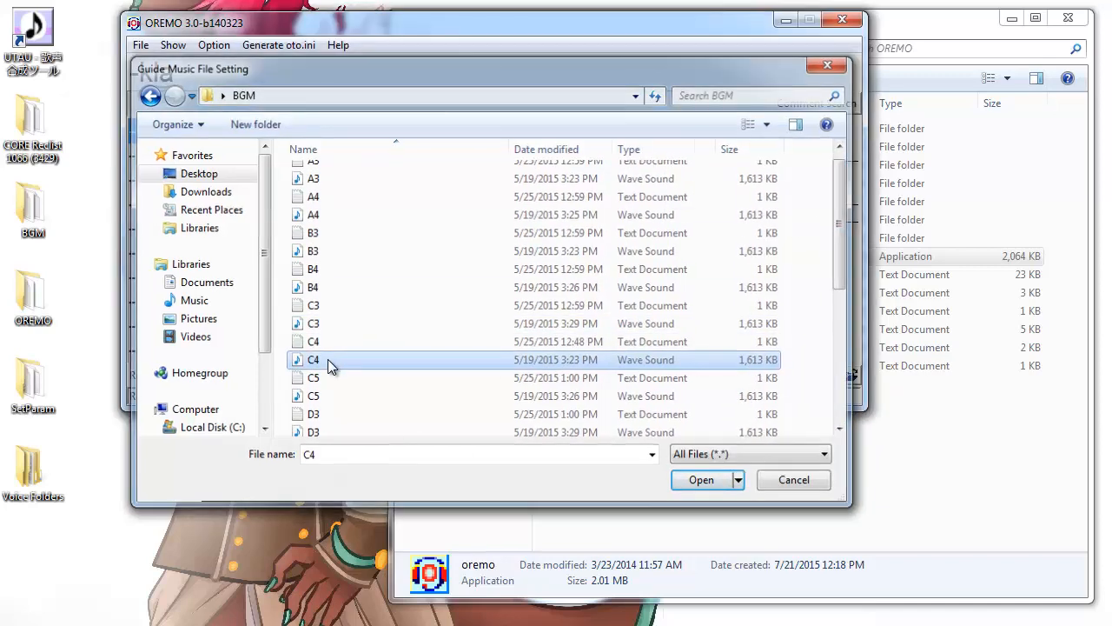
# - In the advanced settings, show the target tone at C4, adapt the pitch parameters to that target, and confirm
pyautogui.click(214, 45)
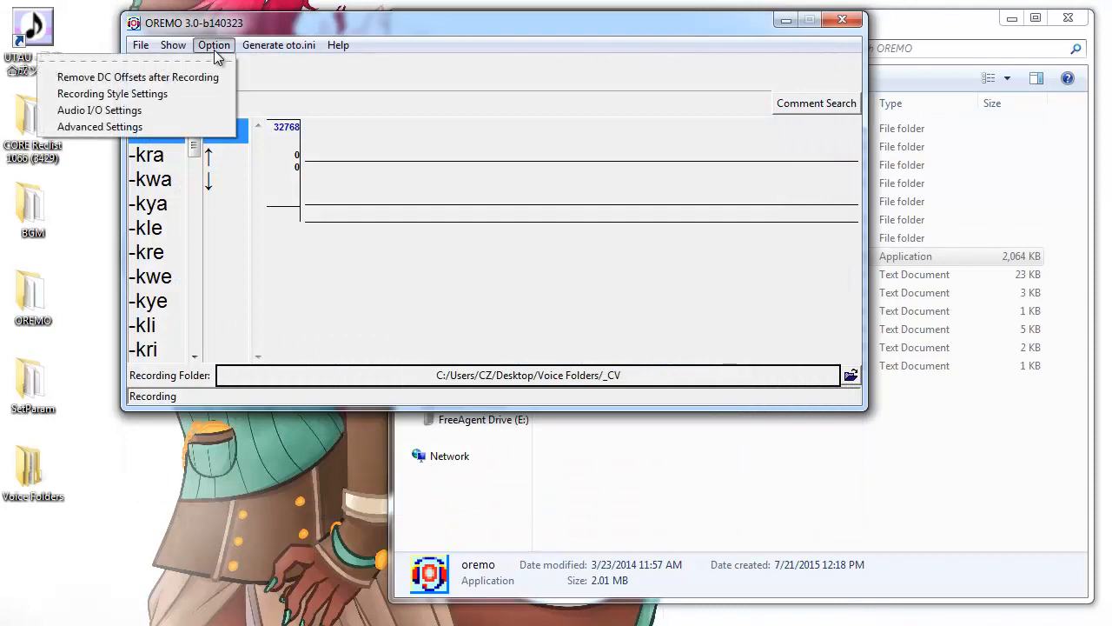
pyautogui.click(170, 128)
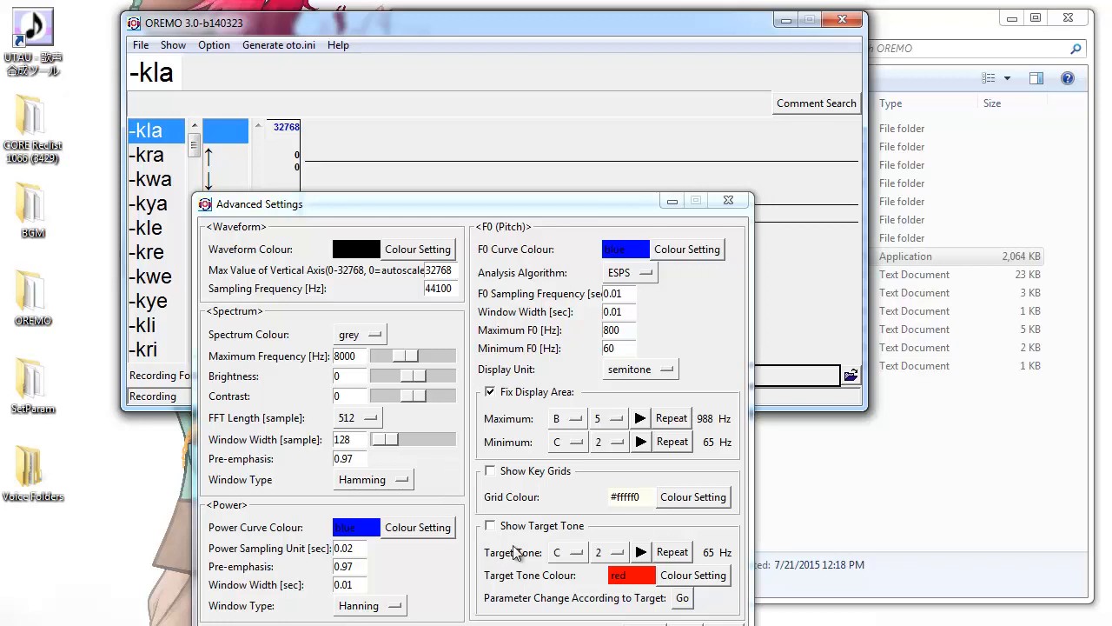
pyautogui.click(491, 526)
pyautogui.click(616, 556)
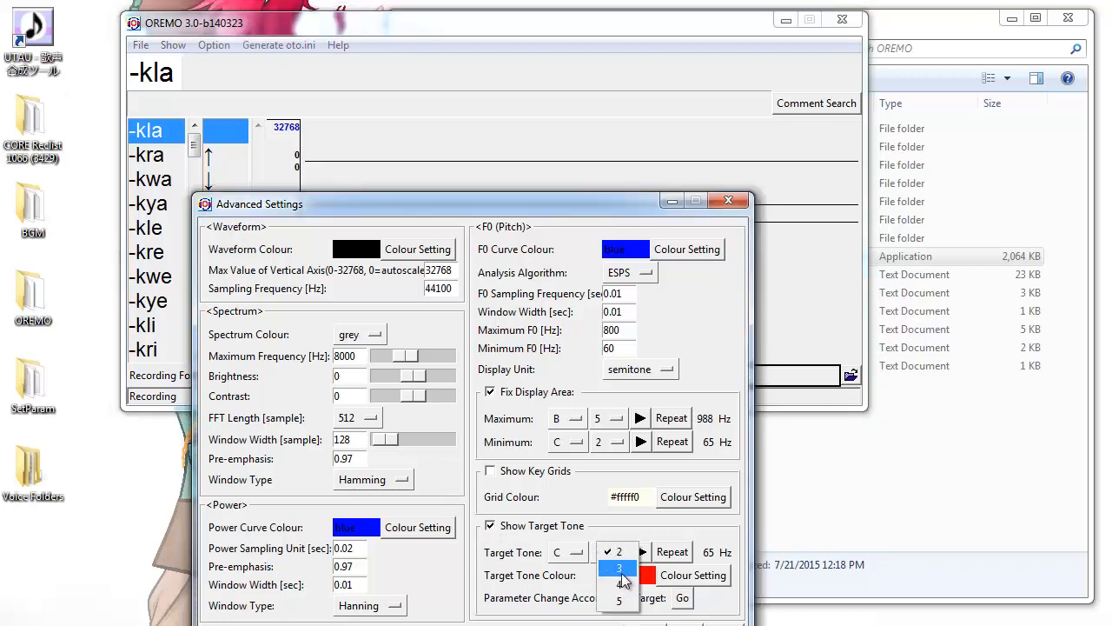
pyautogui.click(622, 583)
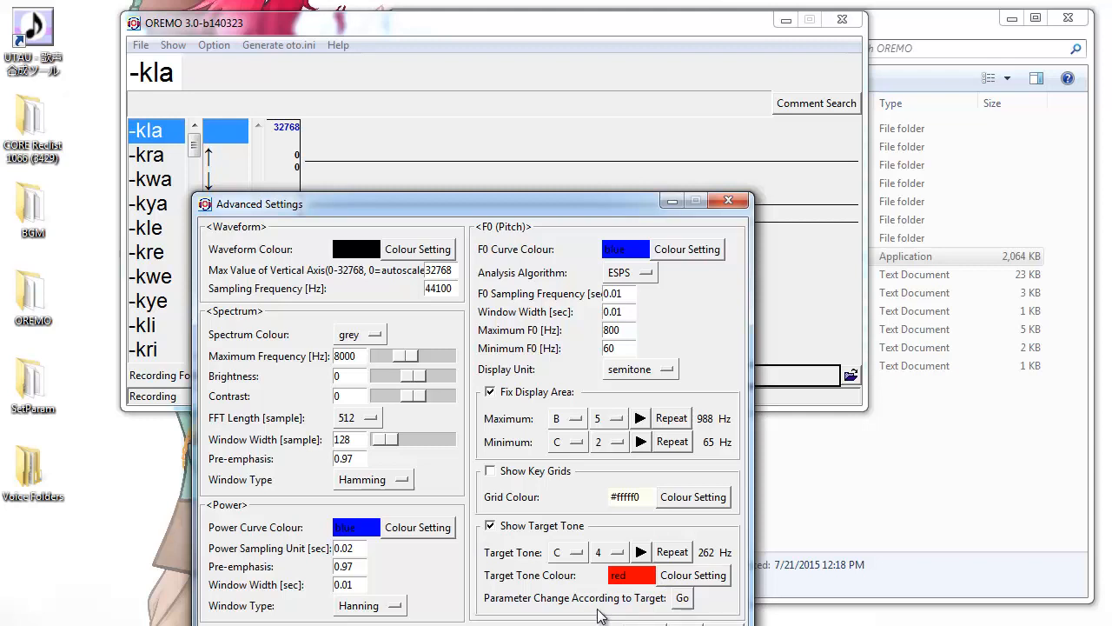
pyautogui.click(682, 598)
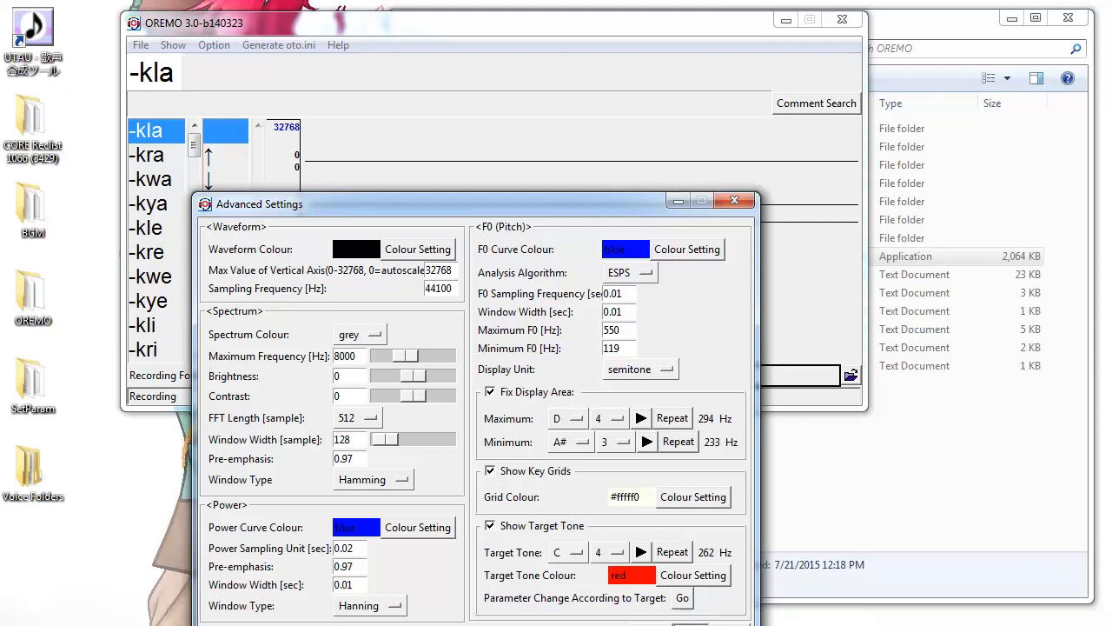
pyautogui.click(650, 623)
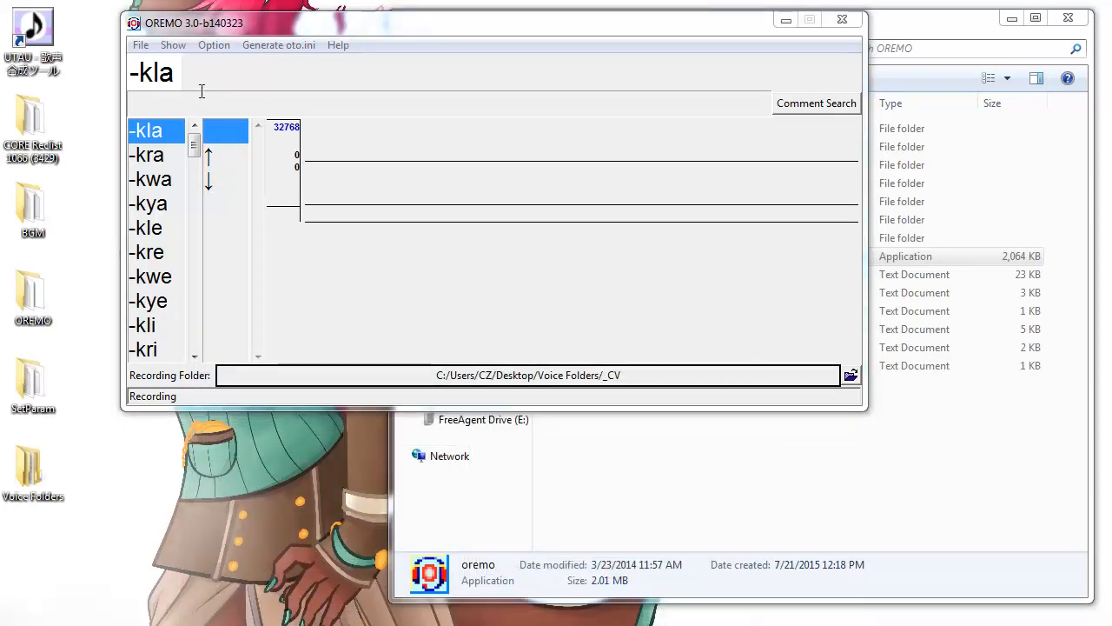
# - Turn on the spectrum, power and F0 displays alongside the waveform
pyautogui.click(174, 45)
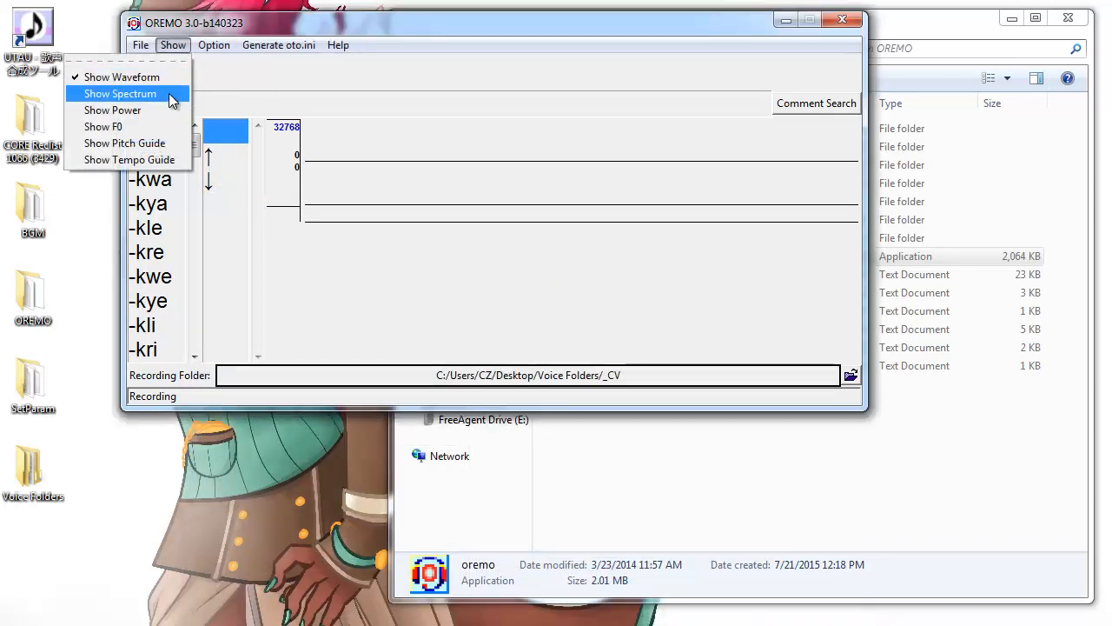
pyautogui.click(168, 93)
pyautogui.click(183, 46)
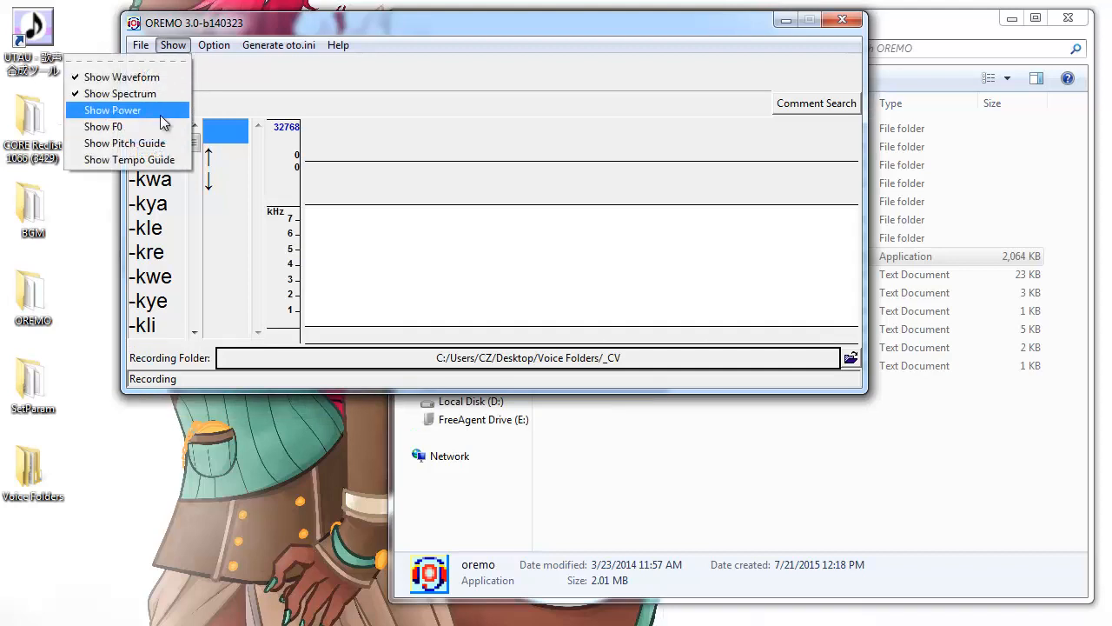
pyautogui.click(160, 110)
pyautogui.click(177, 45)
pyautogui.click(160, 126)
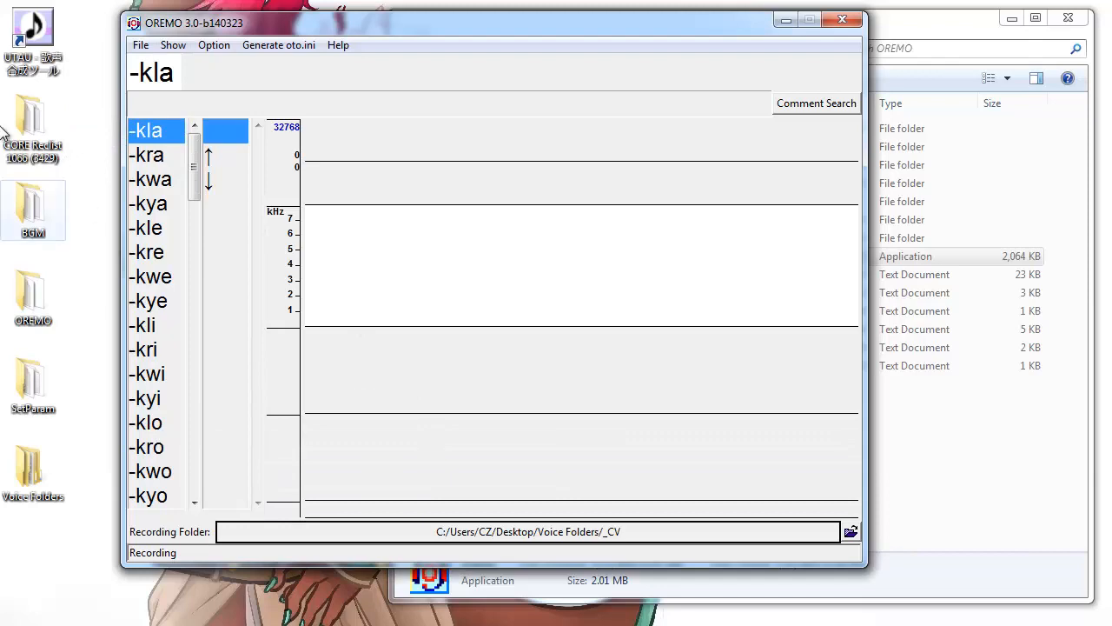
# - Save the current configuration to the initialisation file oremo-init in the OREMO folder
pyautogui.click(140, 46)
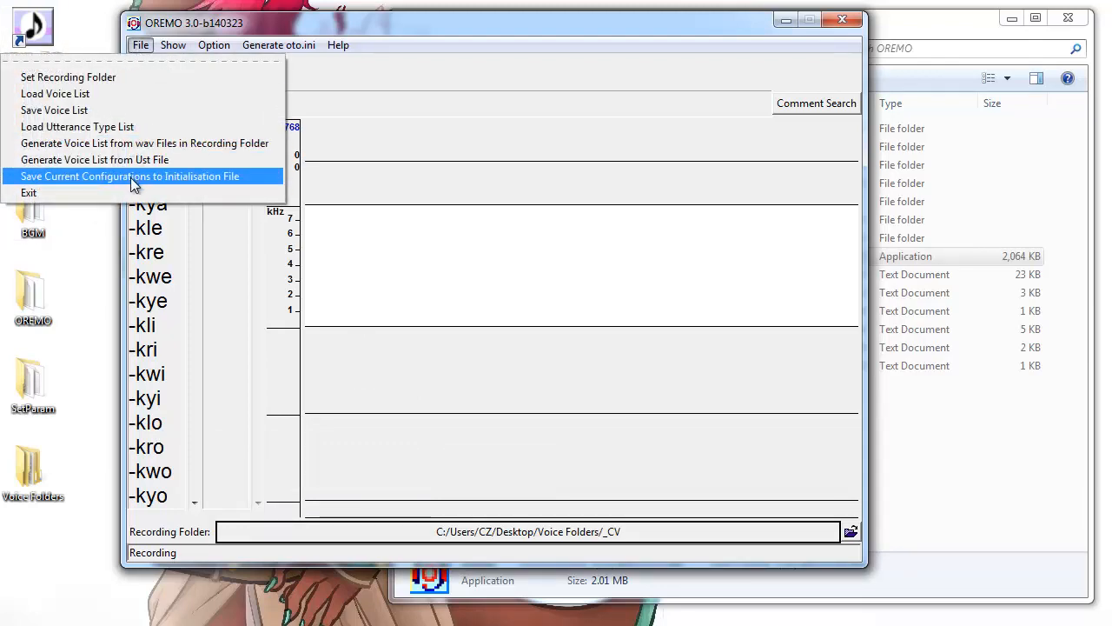
pyautogui.click(130, 177)
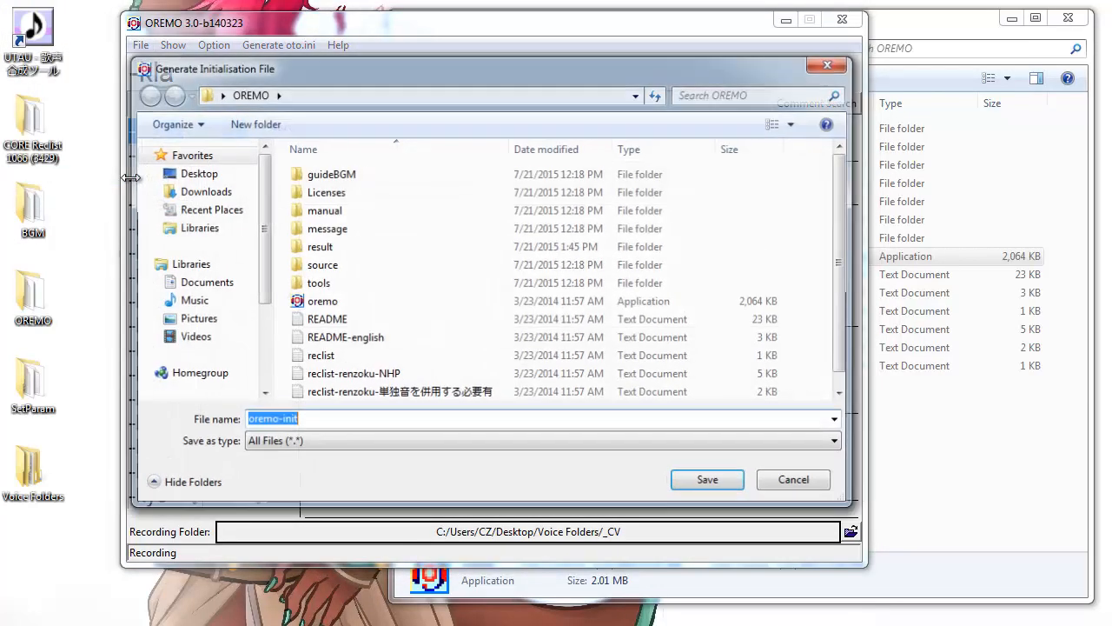
pyautogui.click(711, 486)
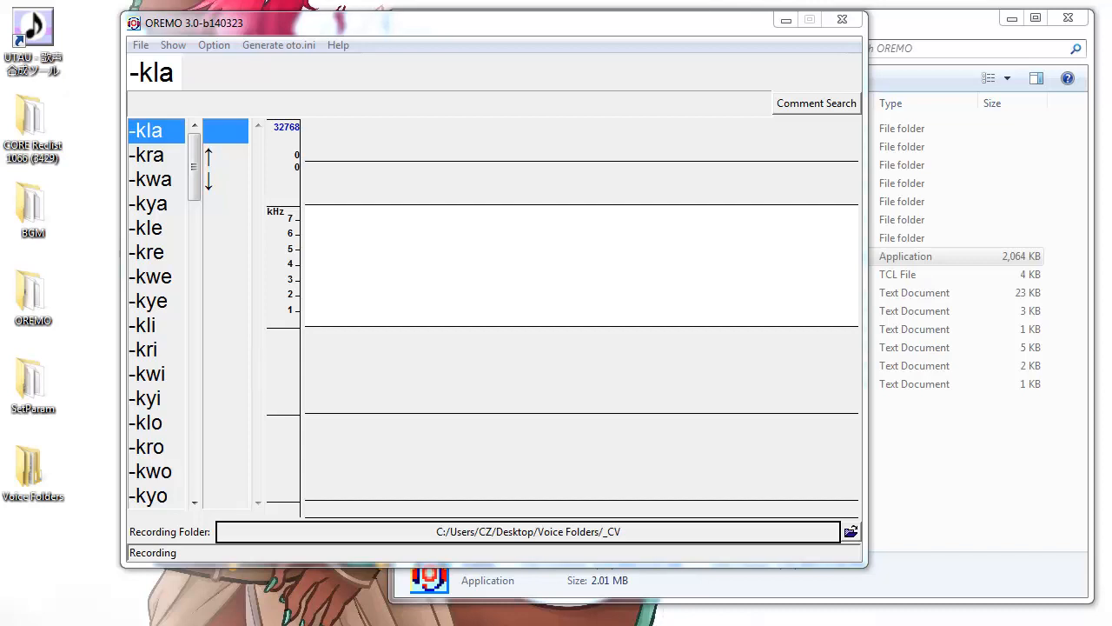
# - Record a trial take of -kla over the guide music, then switch to -kra and back to store it
pyautogui.click(516, 24)
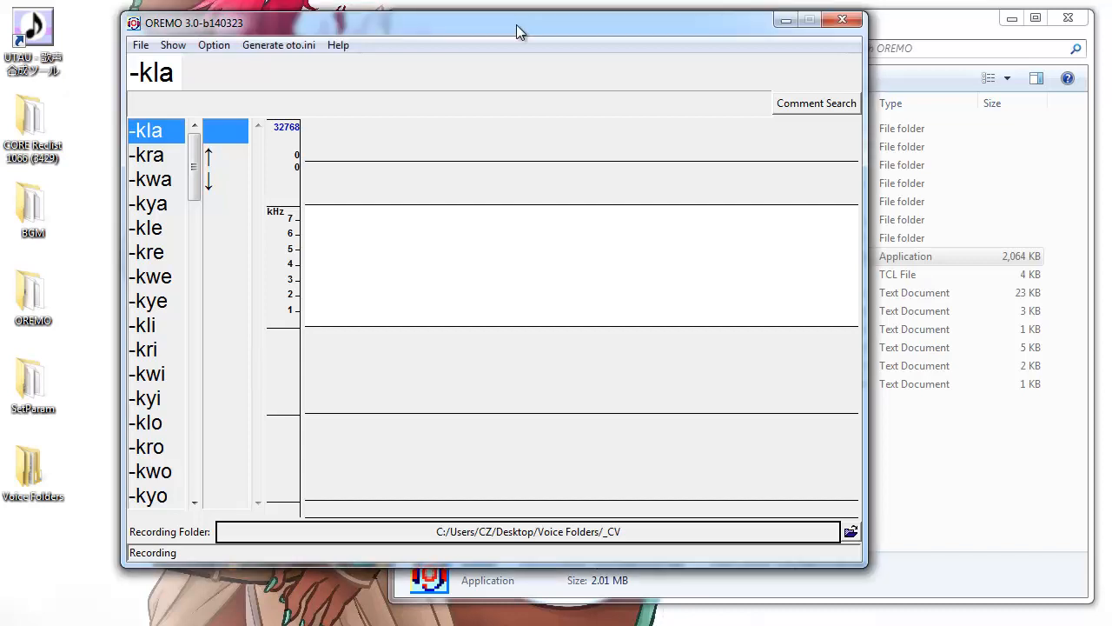
pyautogui.press('space')
pyautogui.press('r')
pyautogui.press('r')
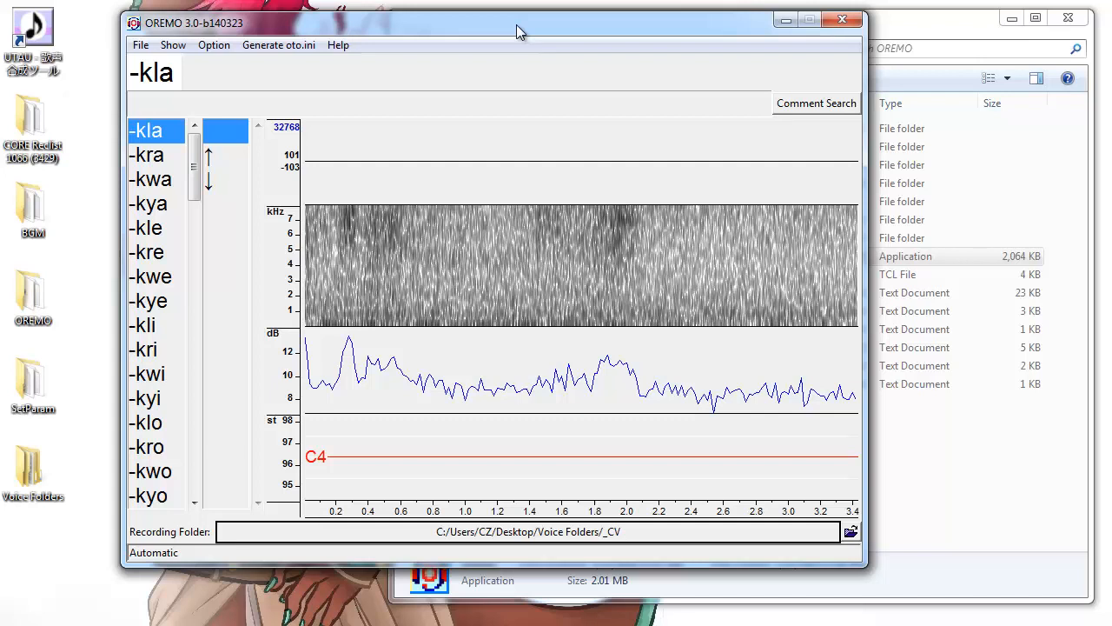
pyautogui.press('Down')
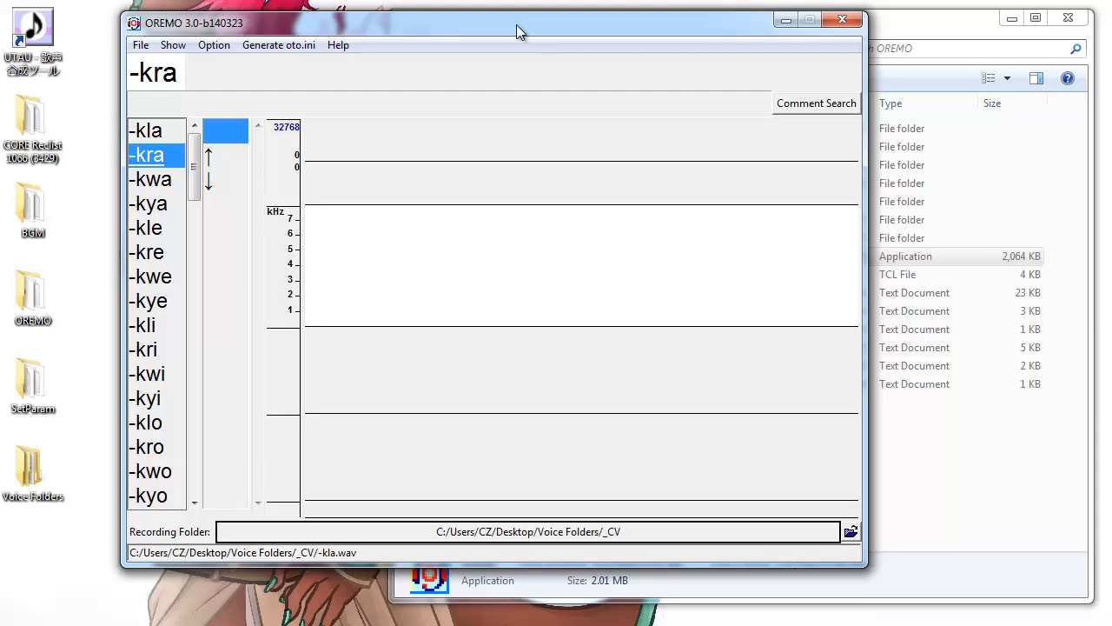
pyautogui.press('Up')
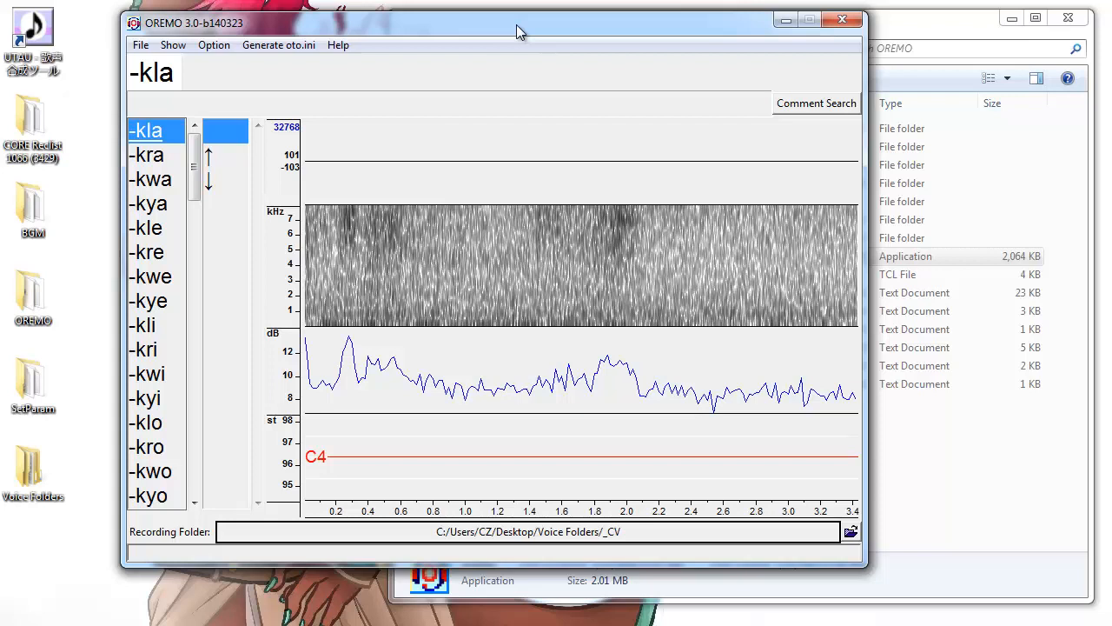
# - Record a new voiced take of -kla over the guide music and stop it when done
pyautogui.press('space')
pyautogui.press('r')
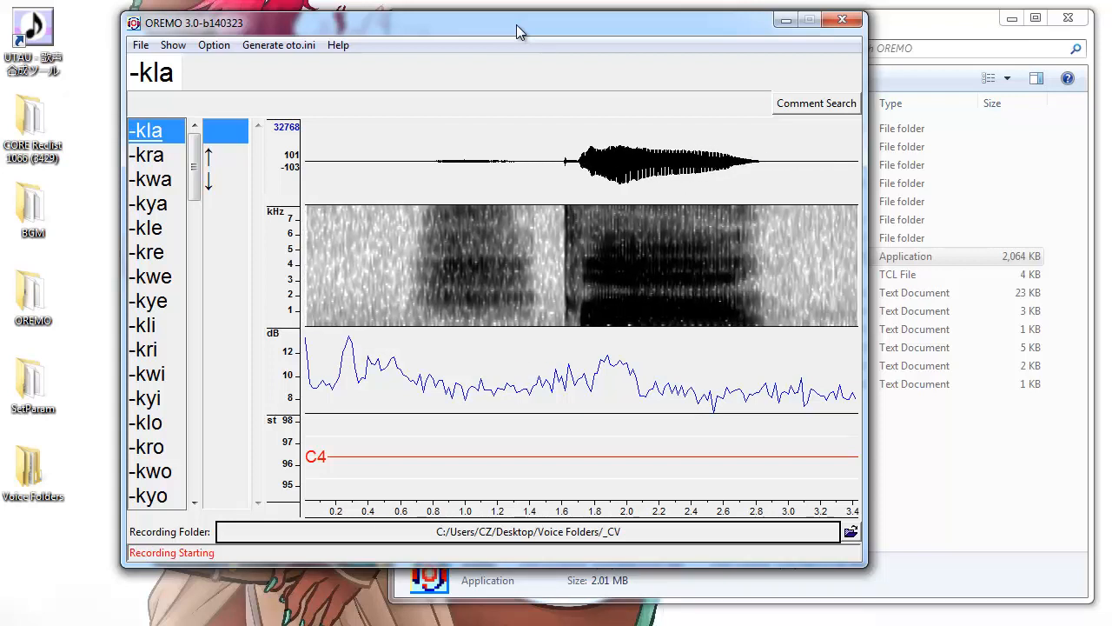
pyautogui.press('r')
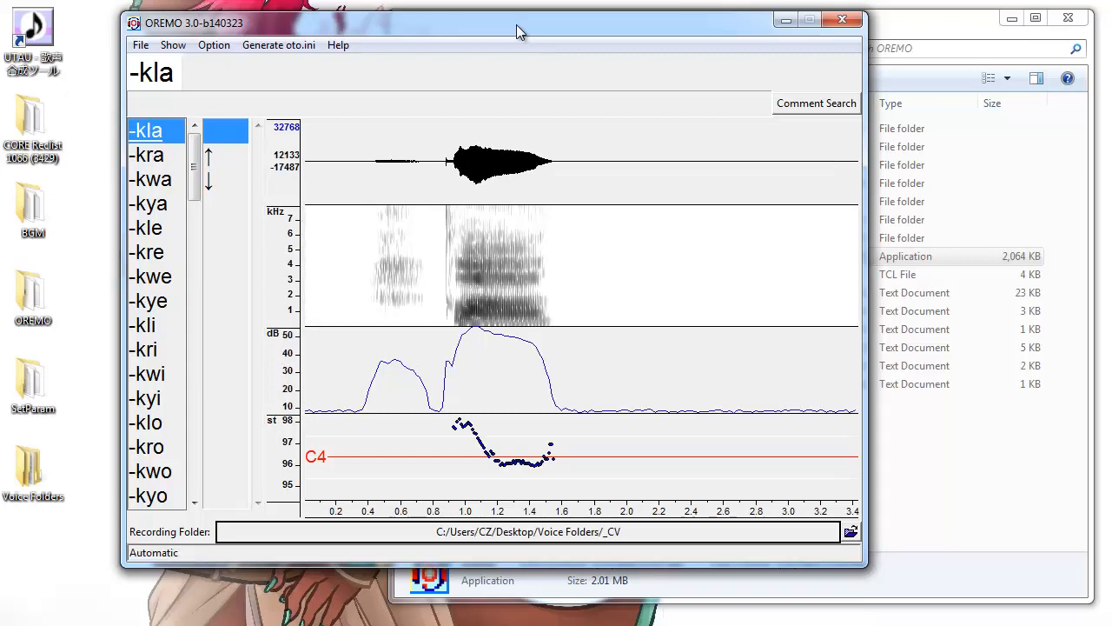
pyautogui.press('space')
# - Change the spectrum colour to color1 in the advanced settings and apply it
pyautogui.click(211, 46)
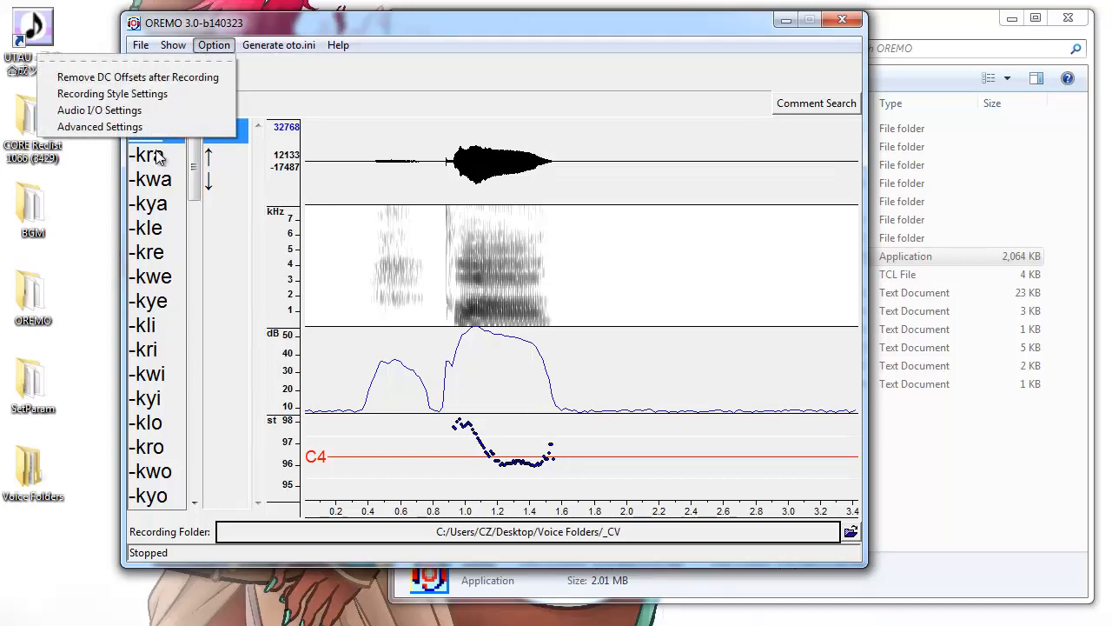
pyautogui.click(153, 131)
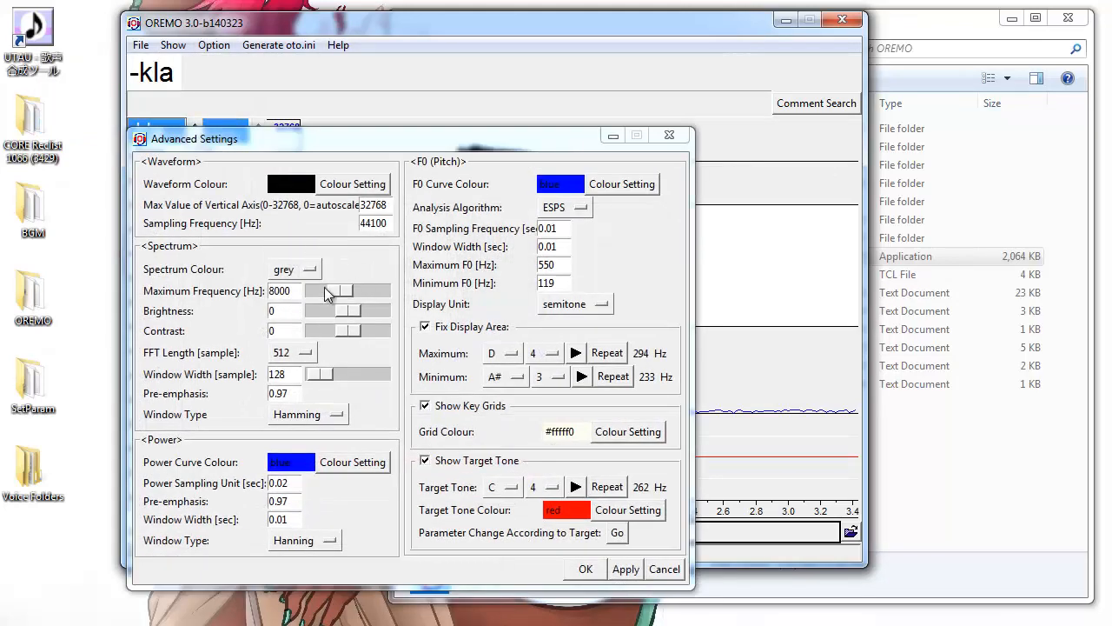
pyautogui.click(311, 272)
pyautogui.click(318, 289)
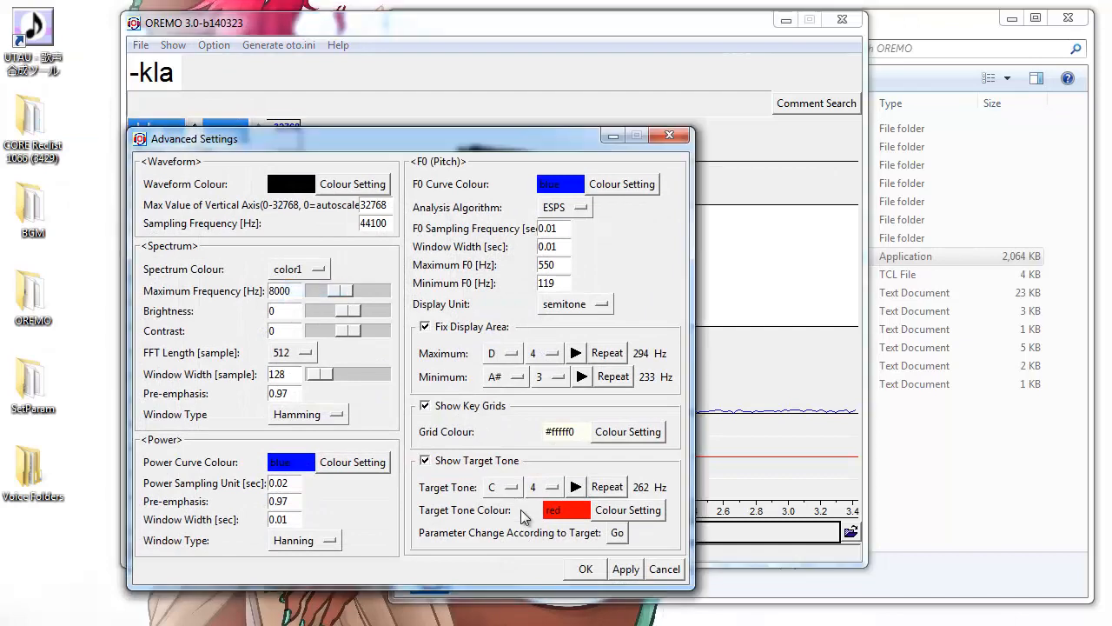
pyautogui.click(623, 576)
pyautogui.click(585, 570)
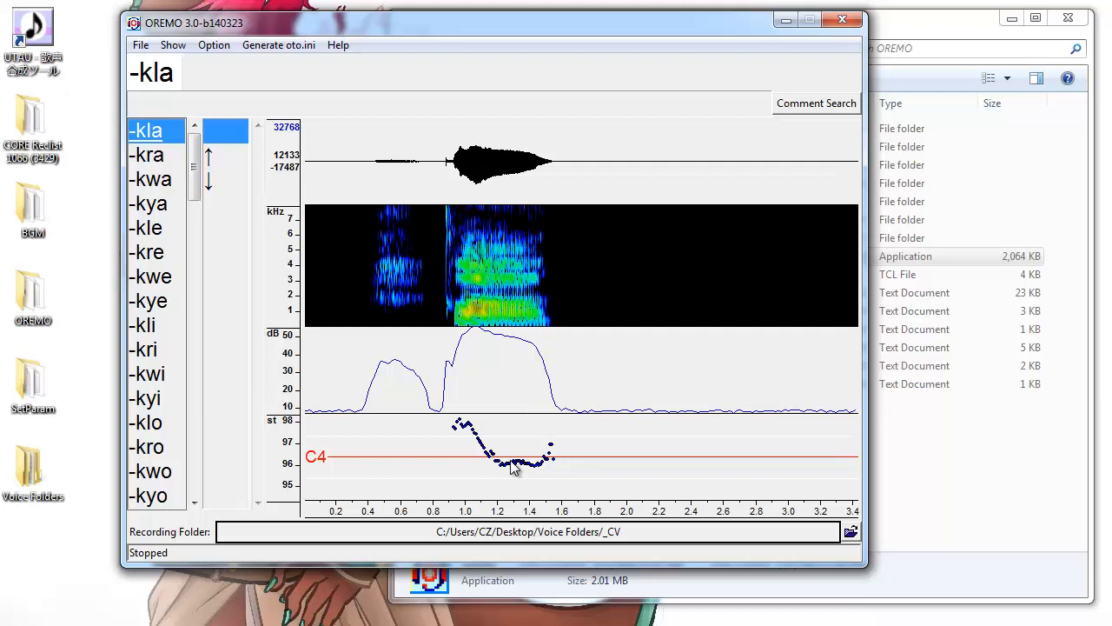
# - Move to the -kra entry and record a take over the guide music
pyautogui.press('Down')
pyautogui.press('space')
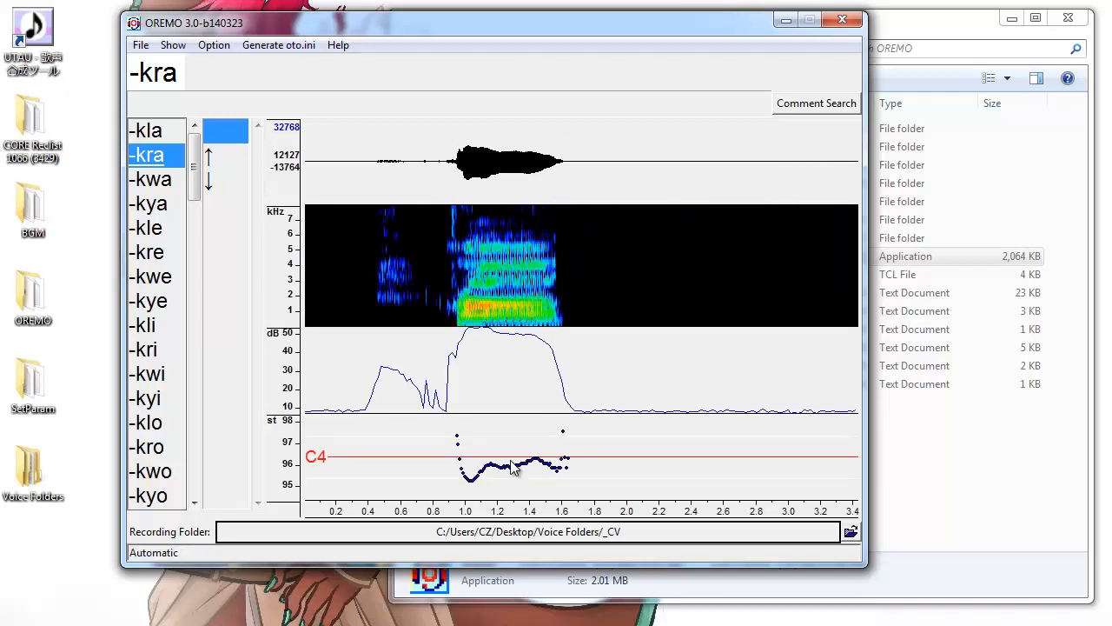
# - Store the -kra take by switching to -kwa and back, and check the saved samples in the _CV voice folder
pyautogui.press('Down')
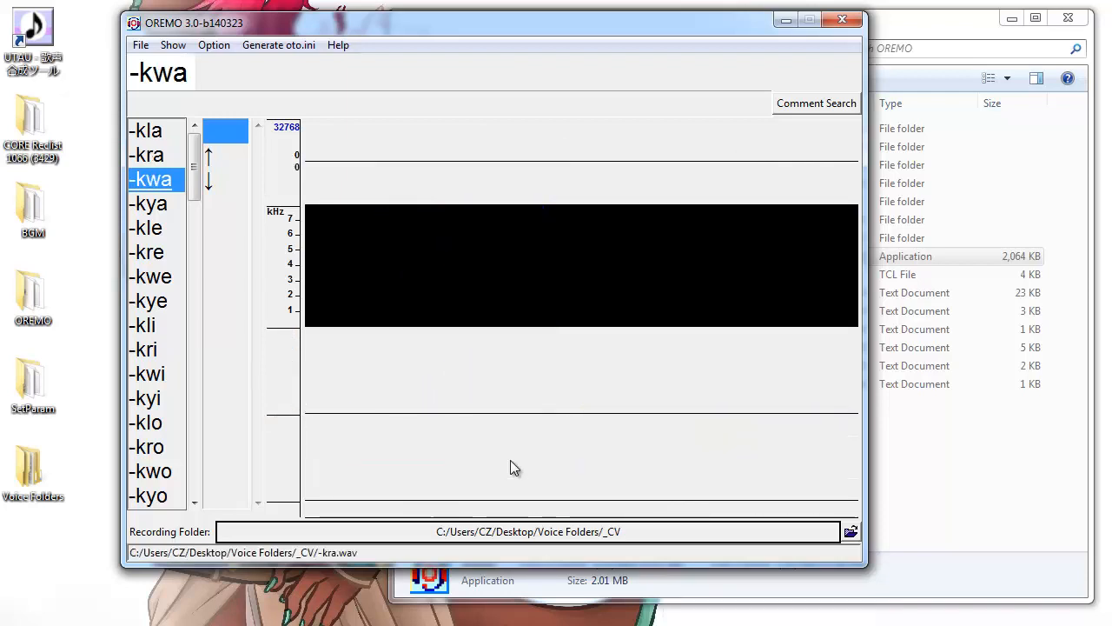
pyautogui.press('Up')
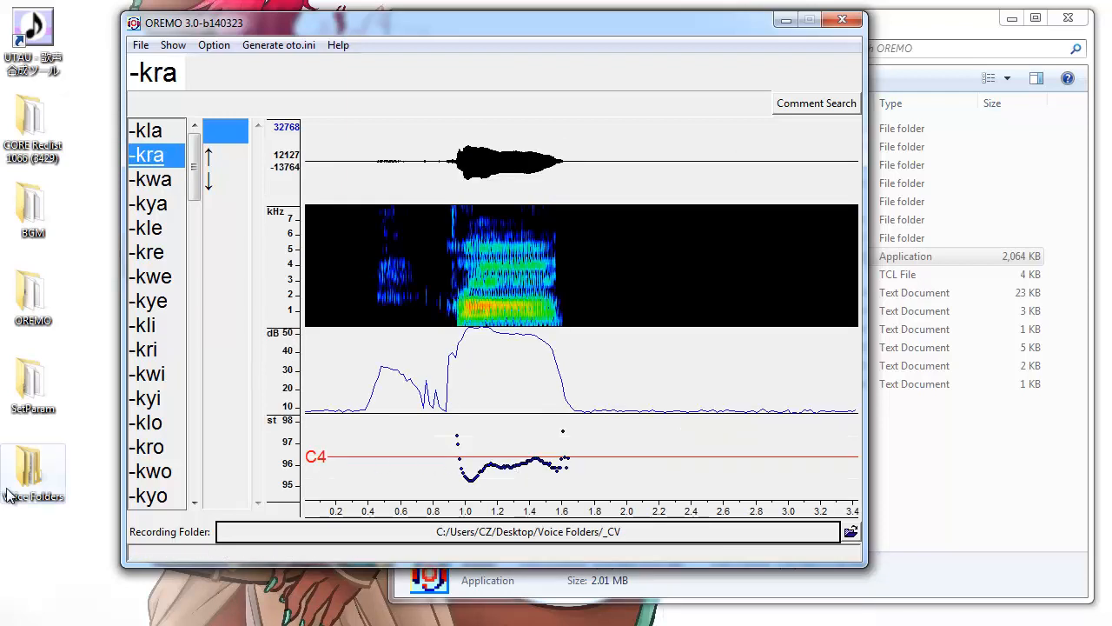
pyautogui.doubleClick(31, 469)
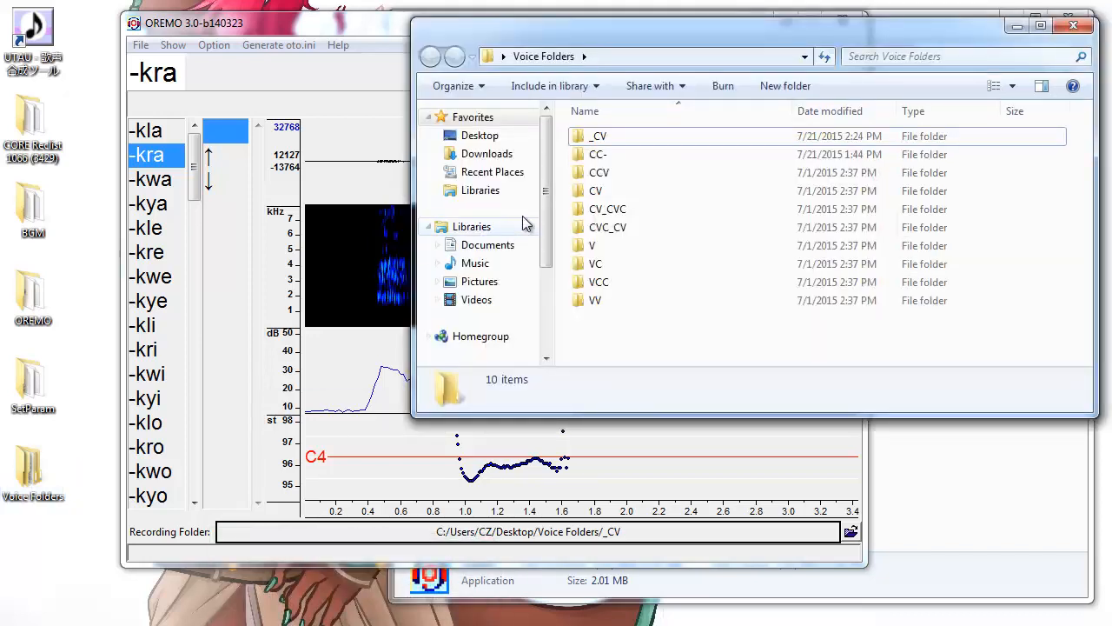
pyautogui.doubleClick(597, 136)
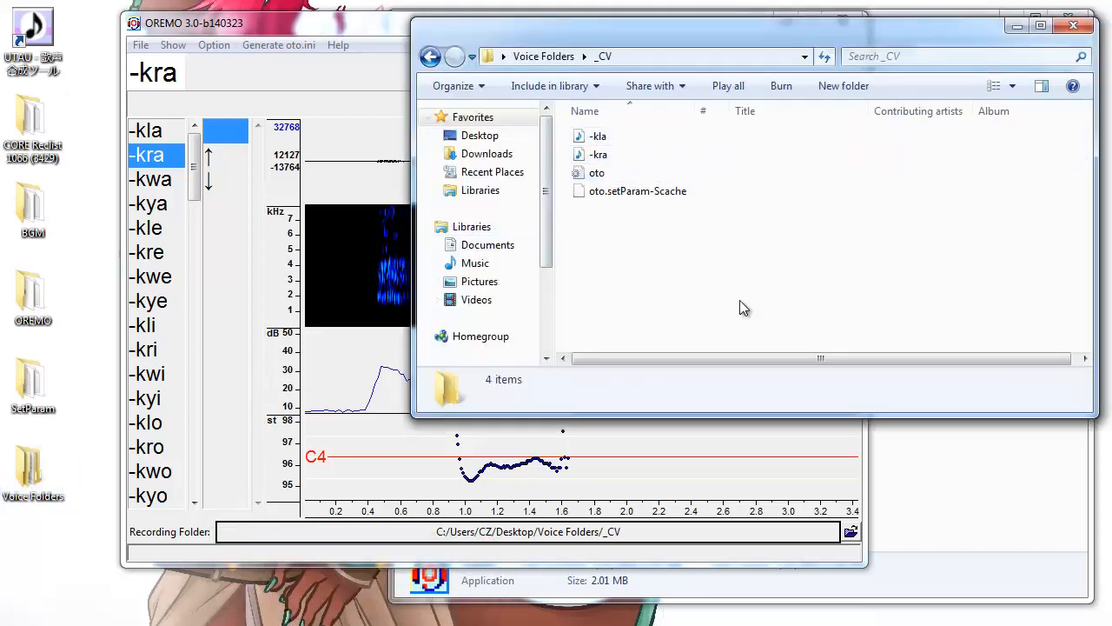
pyautogui.click(1016, 26)
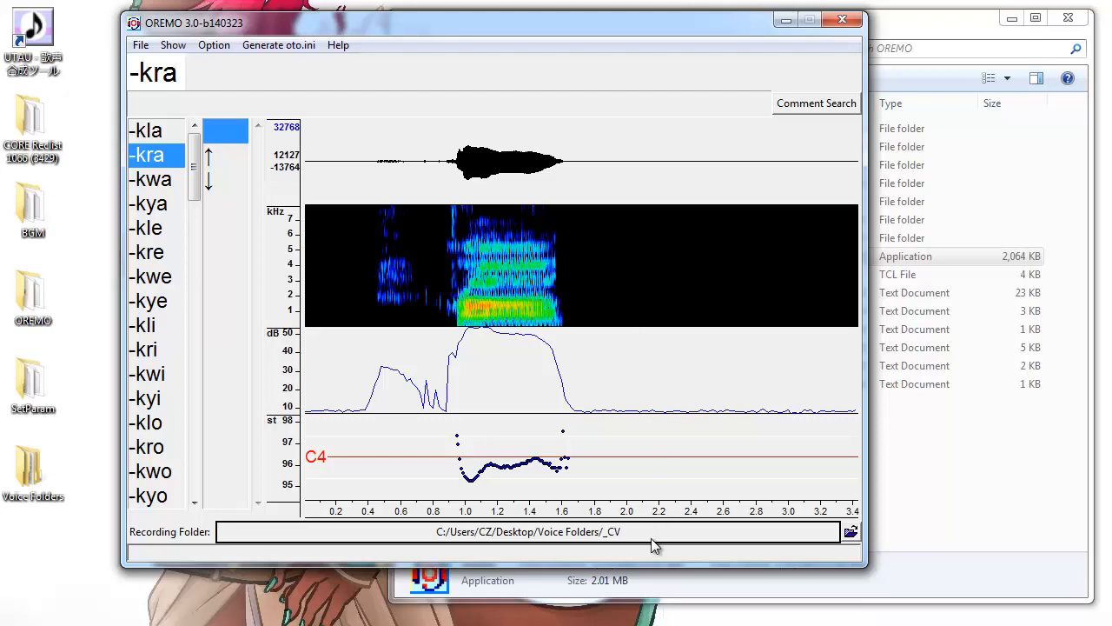
# - Load the CC- 58 (116) voice list and set the recording folder to CC- inside Voice Folders
pyautogui.click(140, 44)
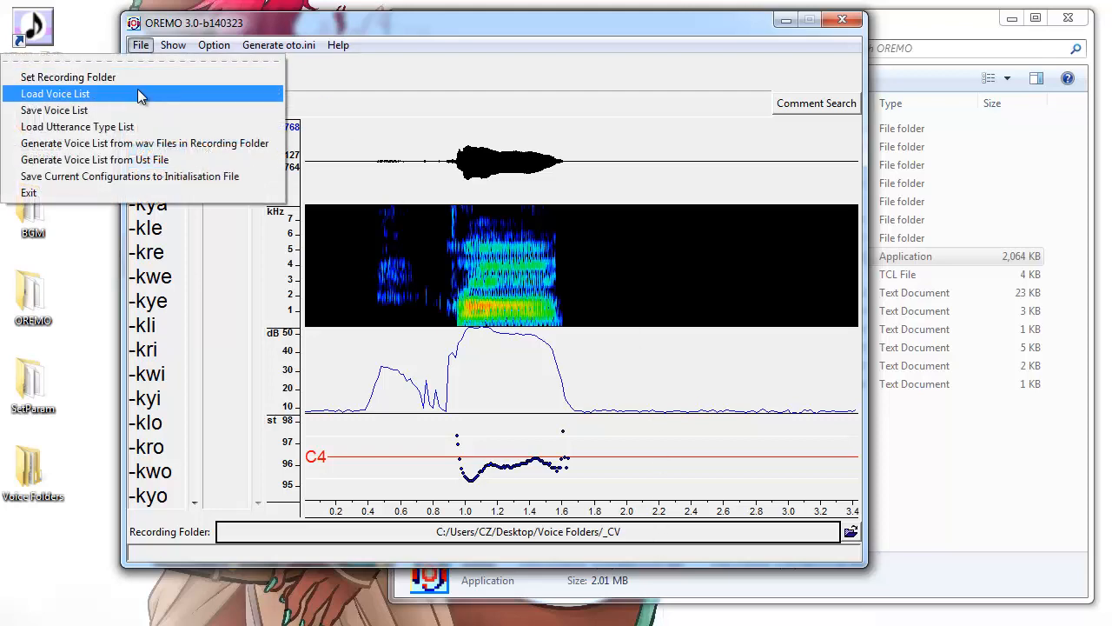
pyautogui.click(137, 89)
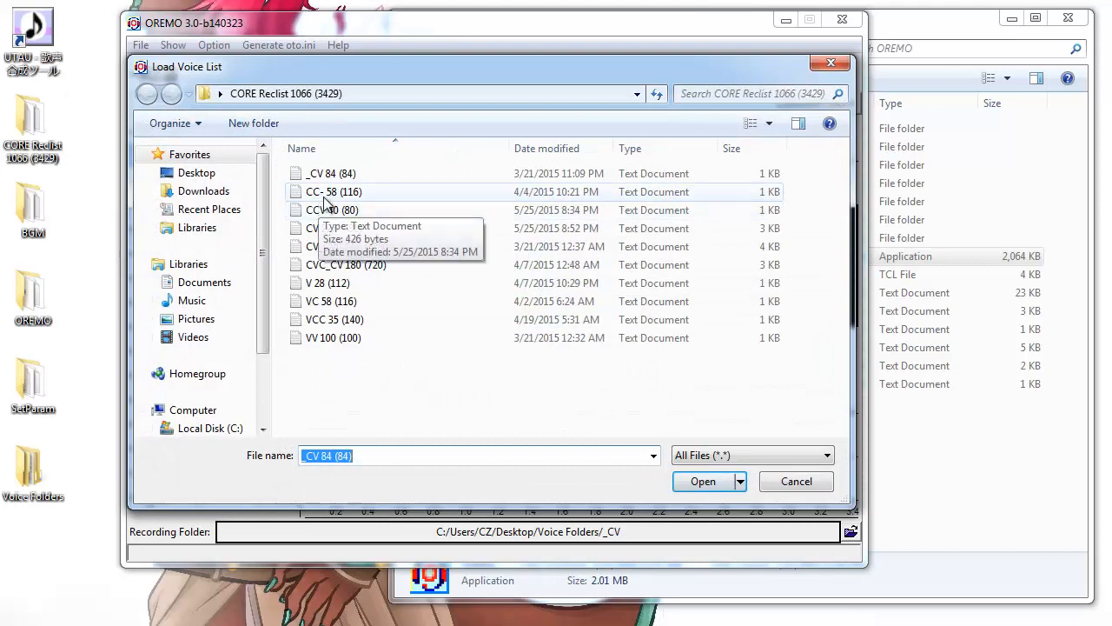
pyautogui.doubleClick(330, 192)
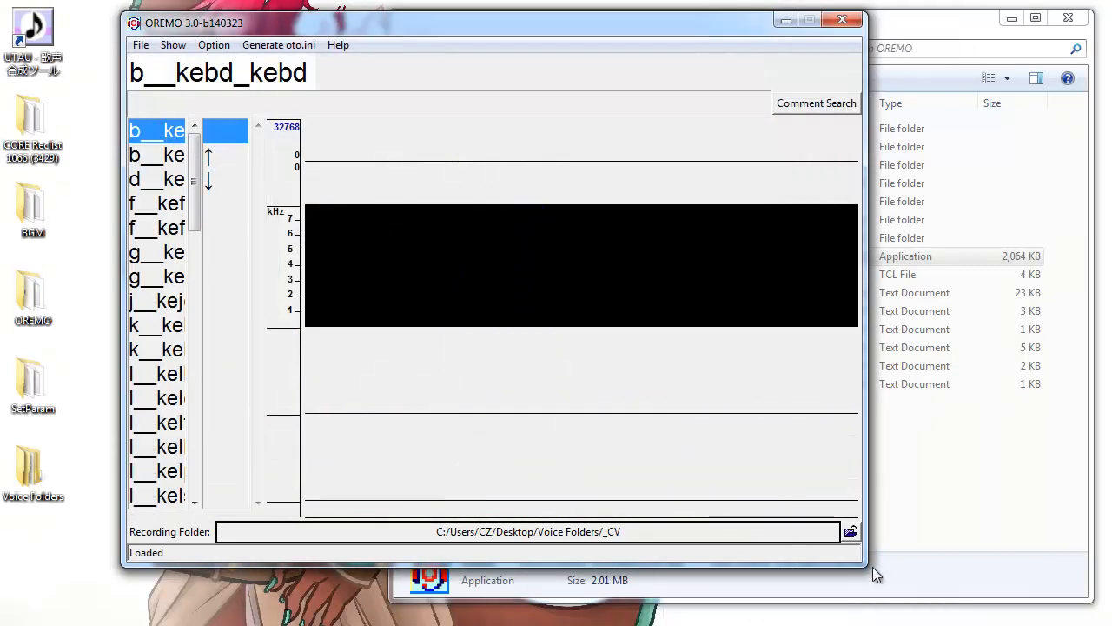
pyautogui.click(850, 532)
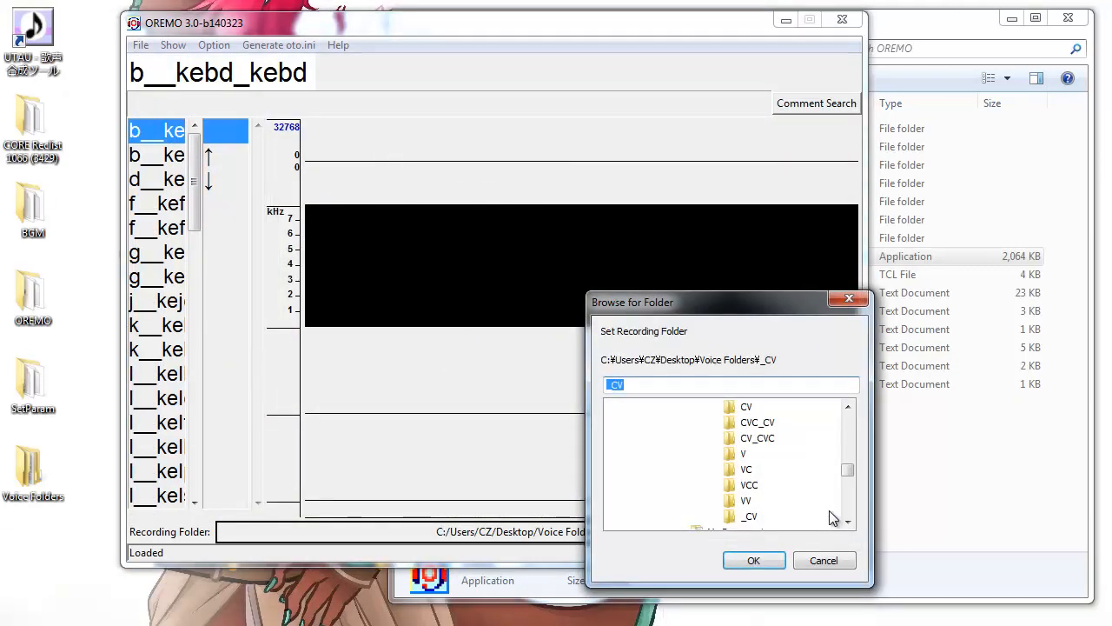
pyautogui.scroll(4, 848, 406)
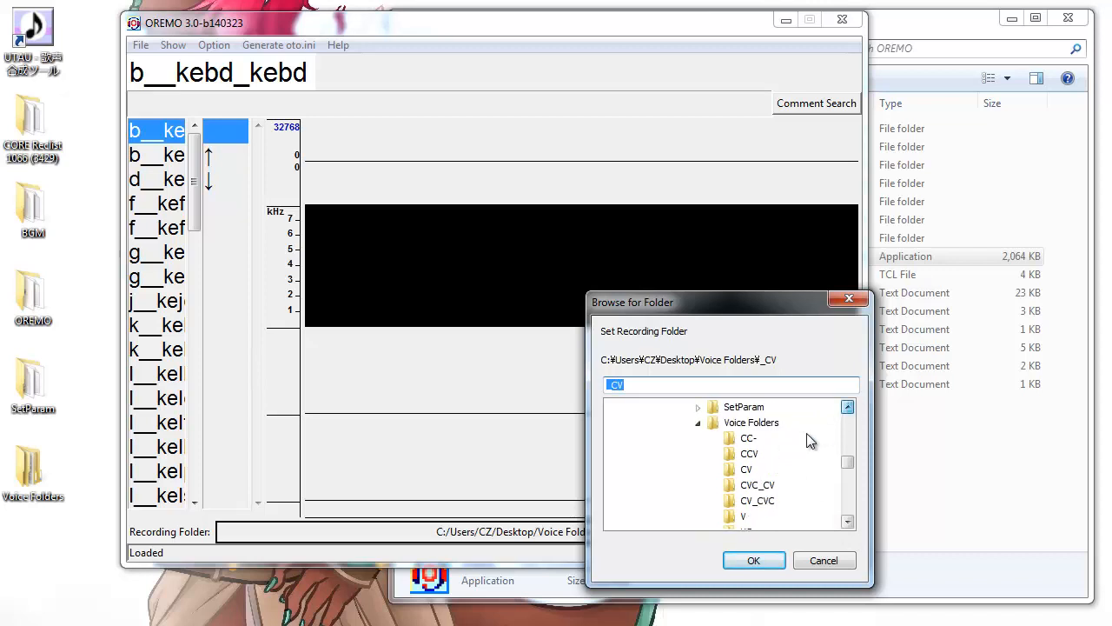
pyautogui.click(747, 437)
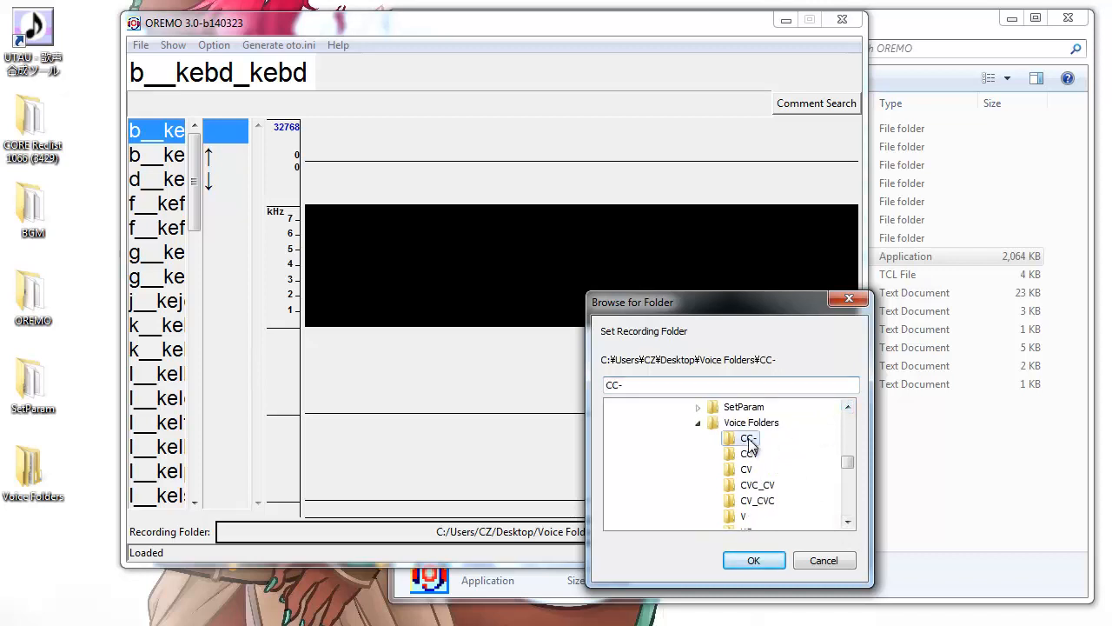
pyautogui.click(772, 560)
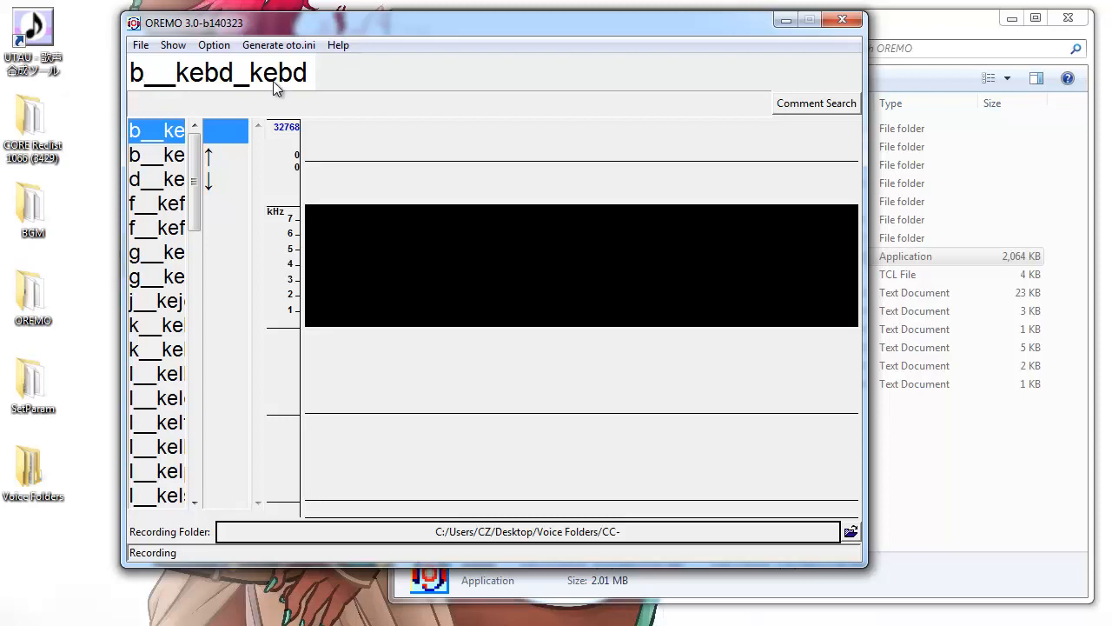
# - Record a take of b__kebd_kebd over the guide music and move on to b__kebz_kebz to store it
pyautogui.press('space')
pyautogui.press('r')
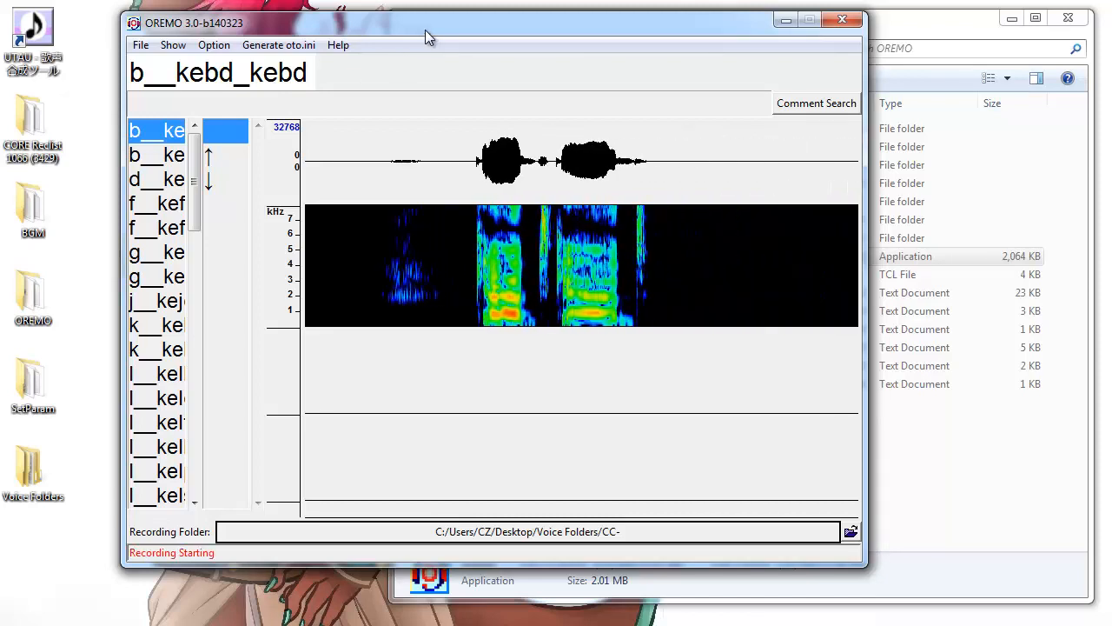
pyautogui.press('r')
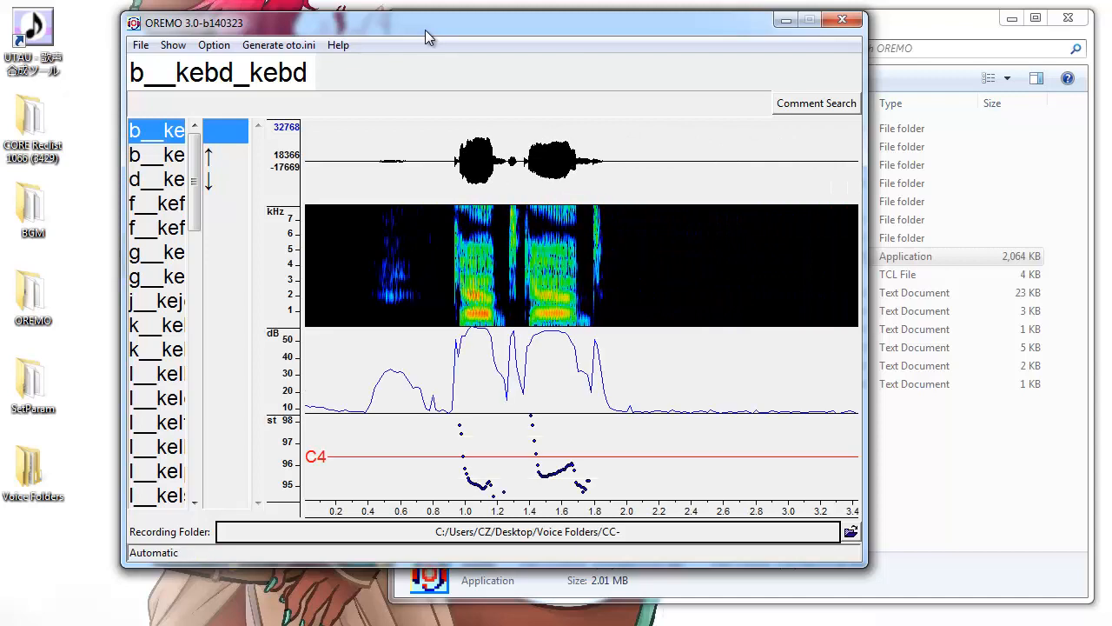
pyautogui.press('Down')
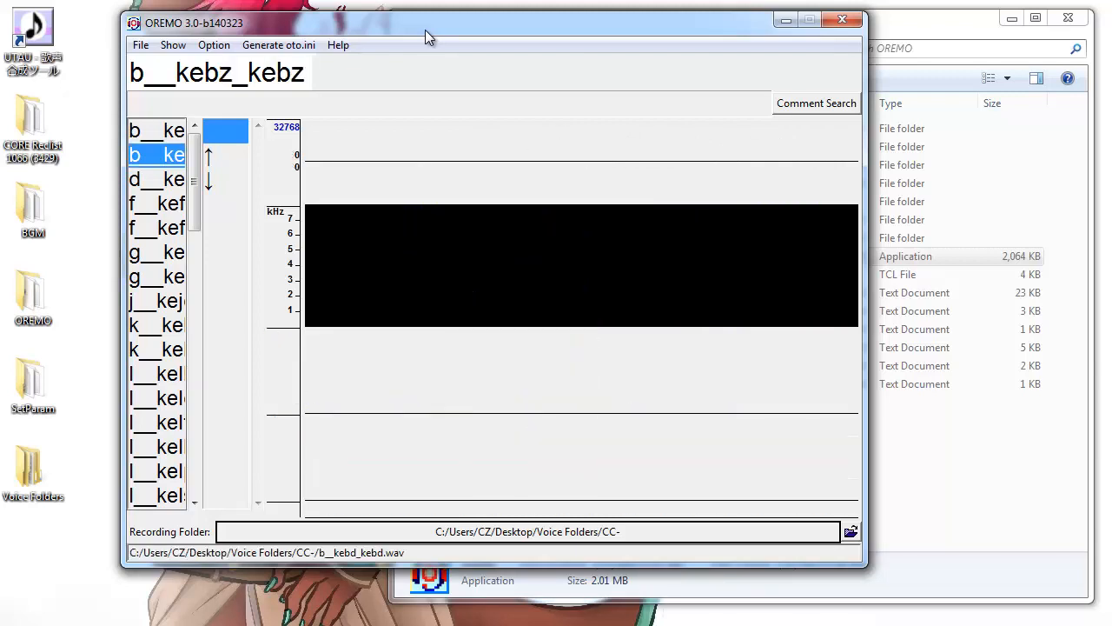
# - Record a take of b__kebz_kebz over the guide music and move on to d__kedz_kedz to store it
pyautogui.press('p')
pyautogui.press('r')
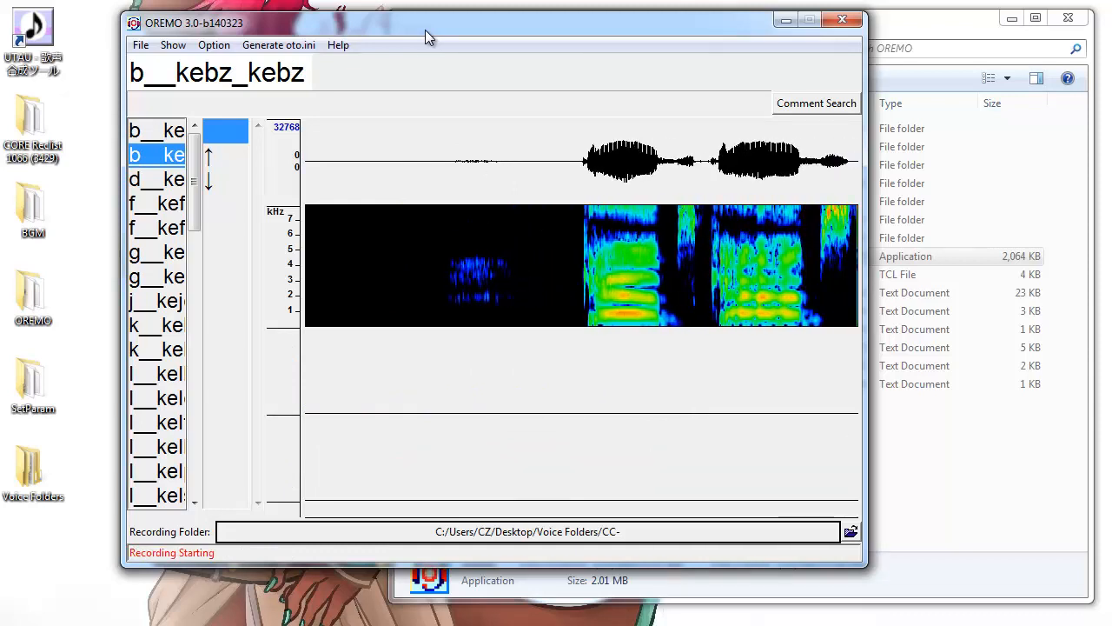
pyautogui.press('r')
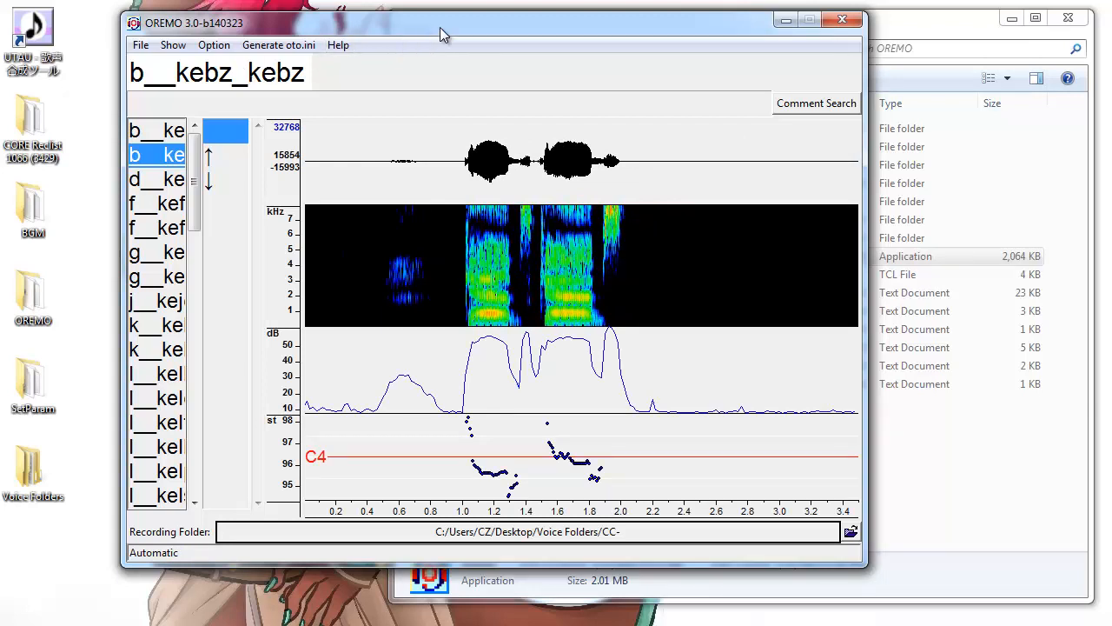
pyautogui.press('Down')
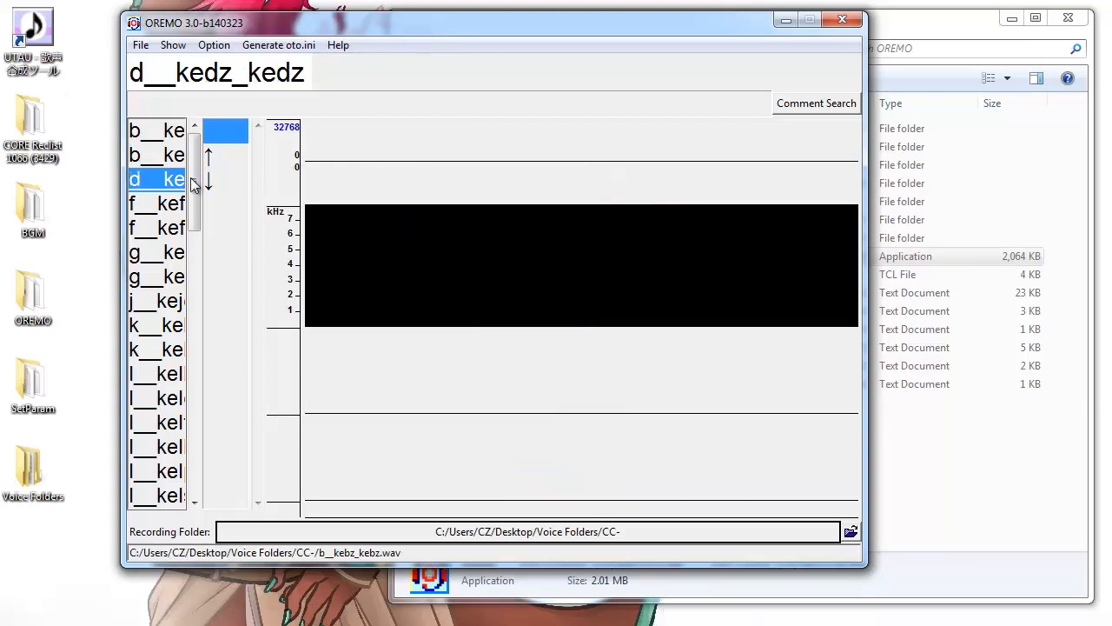
pyautogui.moveTo(191, 179); pyautogui.dragTo(216, 128)
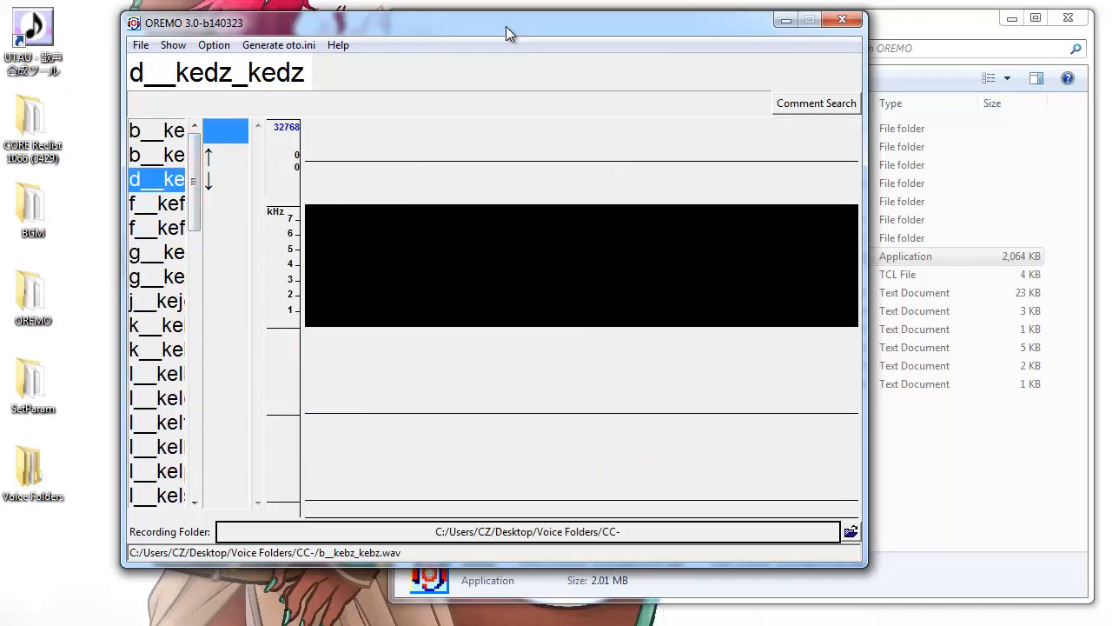
# - Load the CCV 40 (80) voice list and set the recording folder to CCV inside Voice Folders
pyautogui.click(140, 44)
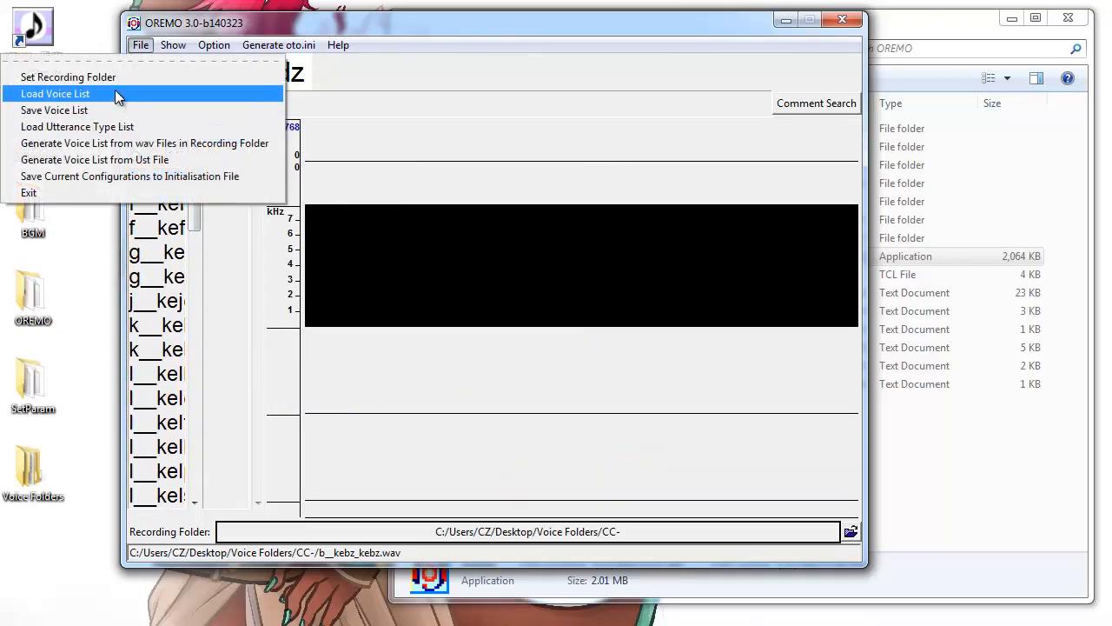
pyautogui.click(111, 93)
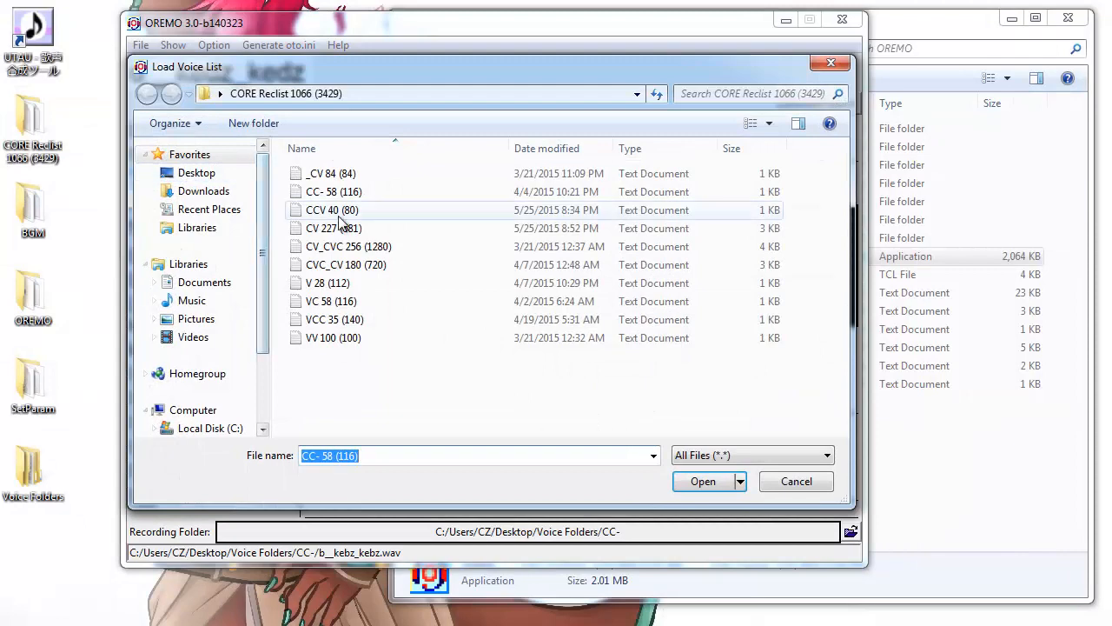
pyautogui.click(339, 210)
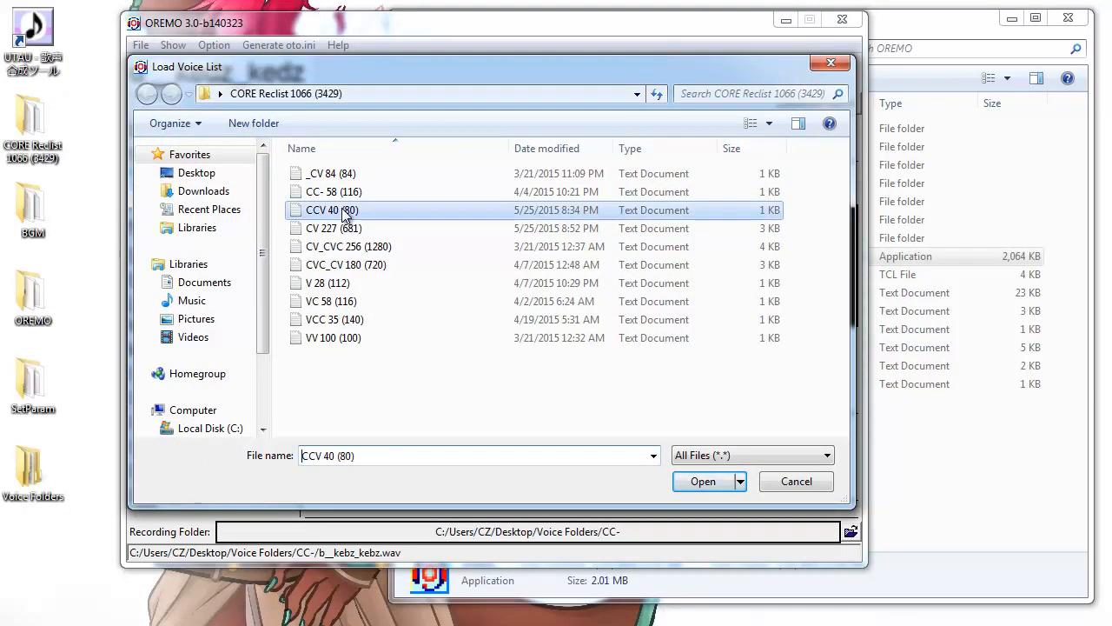
pyautogui.click(703, 480)
pyautogui.click(851, 532)
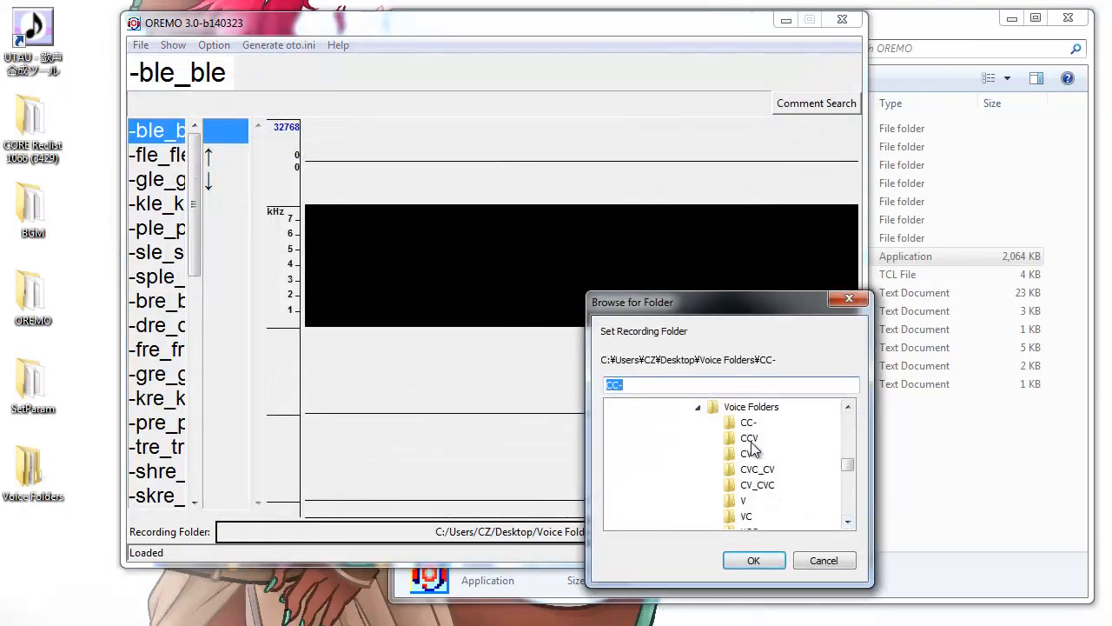
pyautogui.click(749, 437)
pyautogui.click(753, 559)
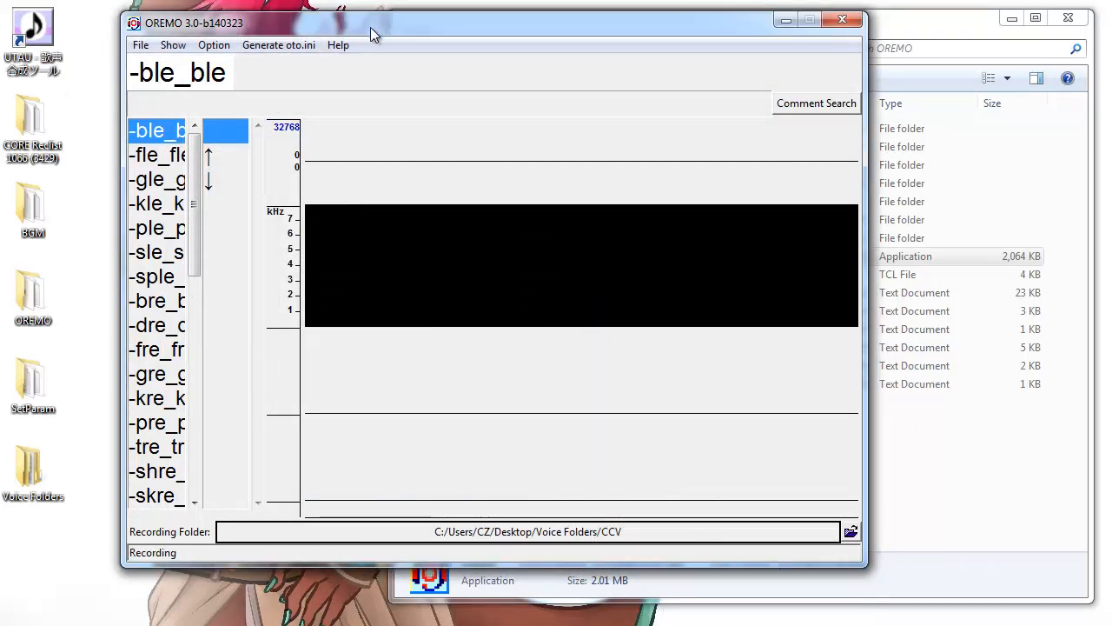
# - Record takes of -ble_ble and -fle_fle over the guide music, moving on to -gle_gle to store them
pyautogui.press('space')
pyautogui.press('r')
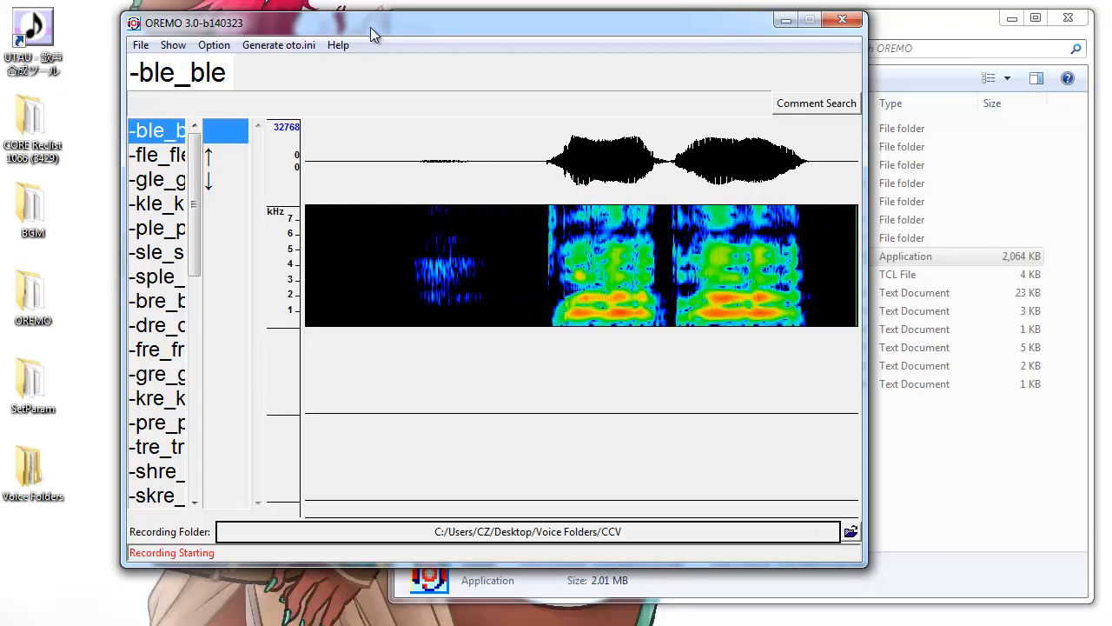
pyautogui.press('r')
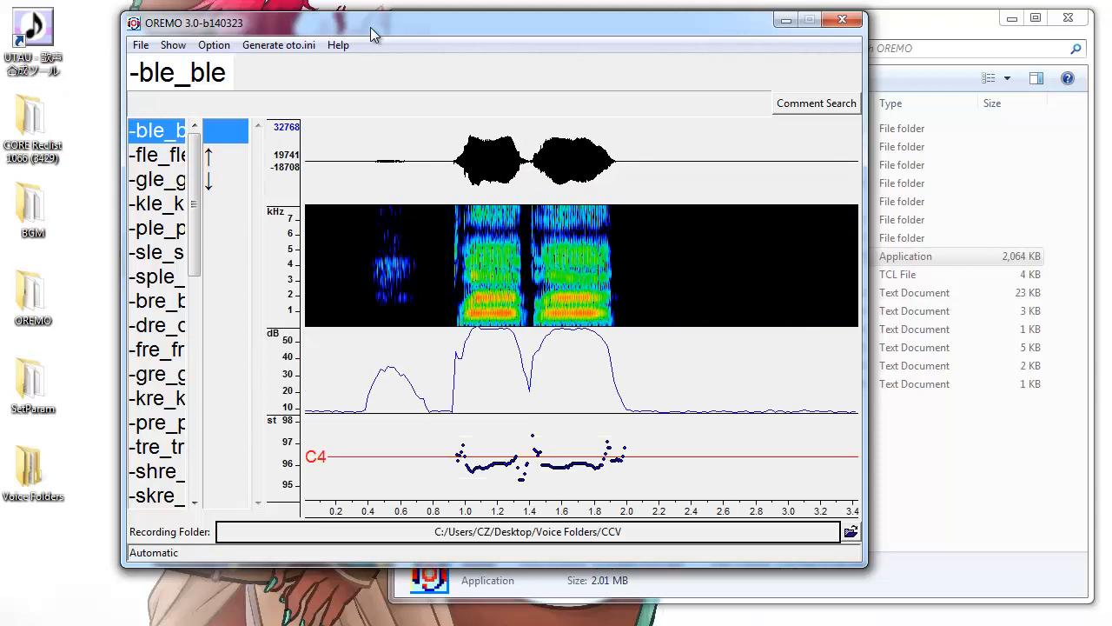
pyautogui.press('Down')
pyautogui.press('space')
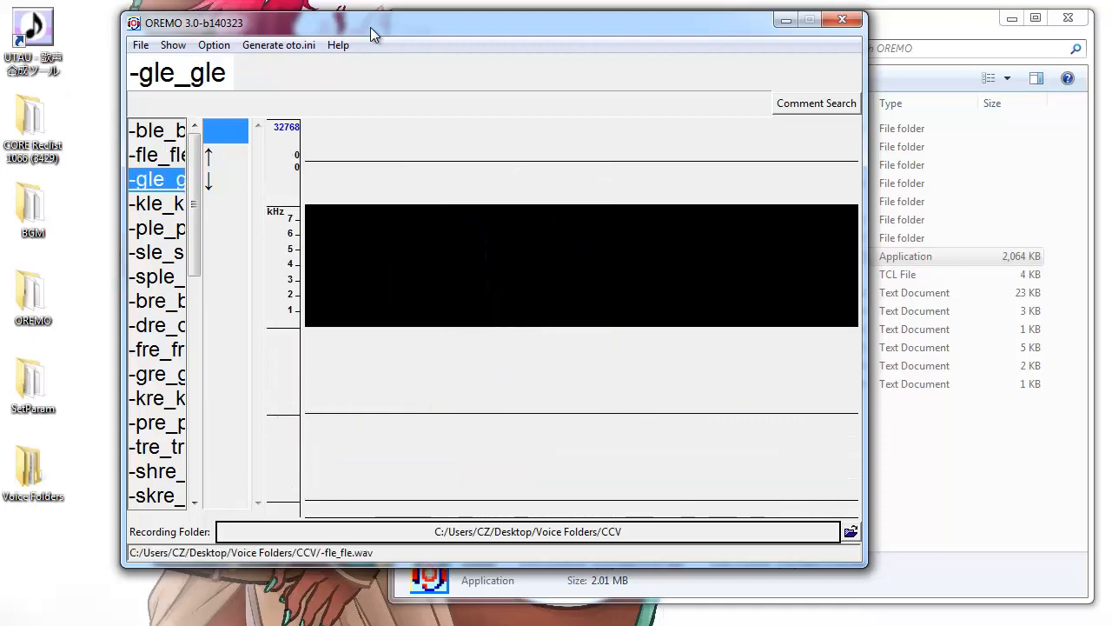
# - Load the CV 227 (681) voice list and set the recording folder to CV inside Voice Folders
pyautogui.click(140, 44)
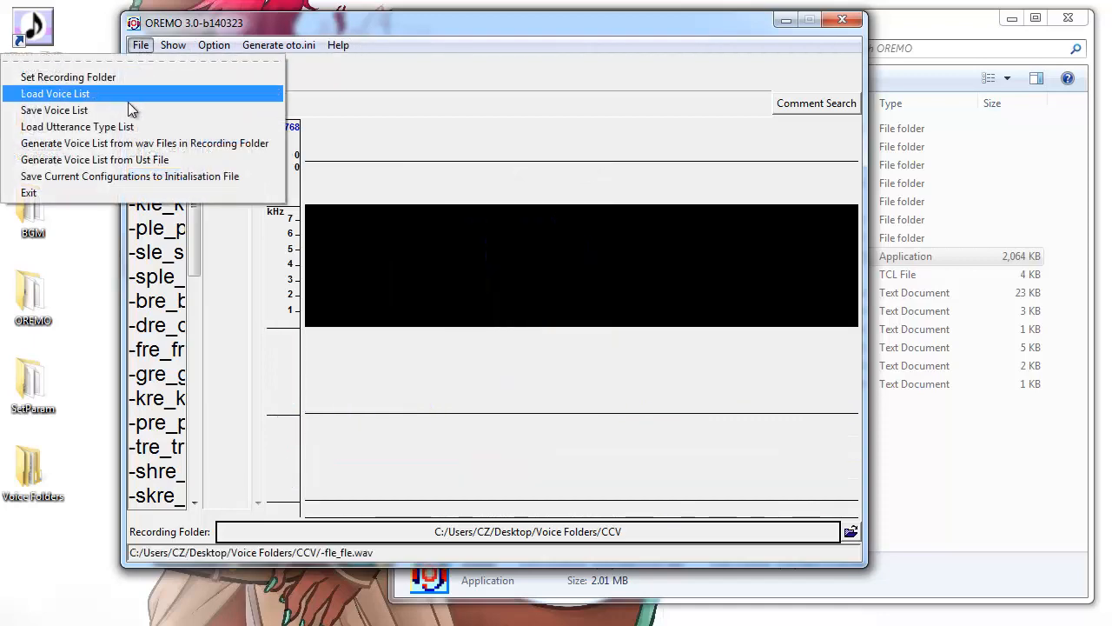
pyautogui.click(124, 96)
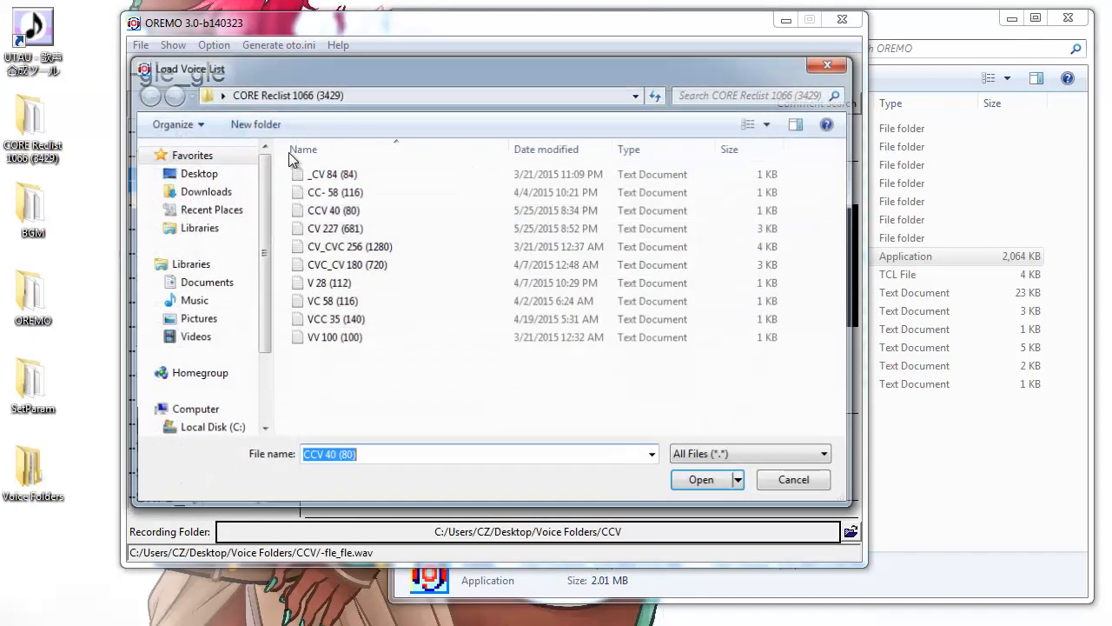
pyautogui.click(359, 228)
pyautogui.click(711, 481)
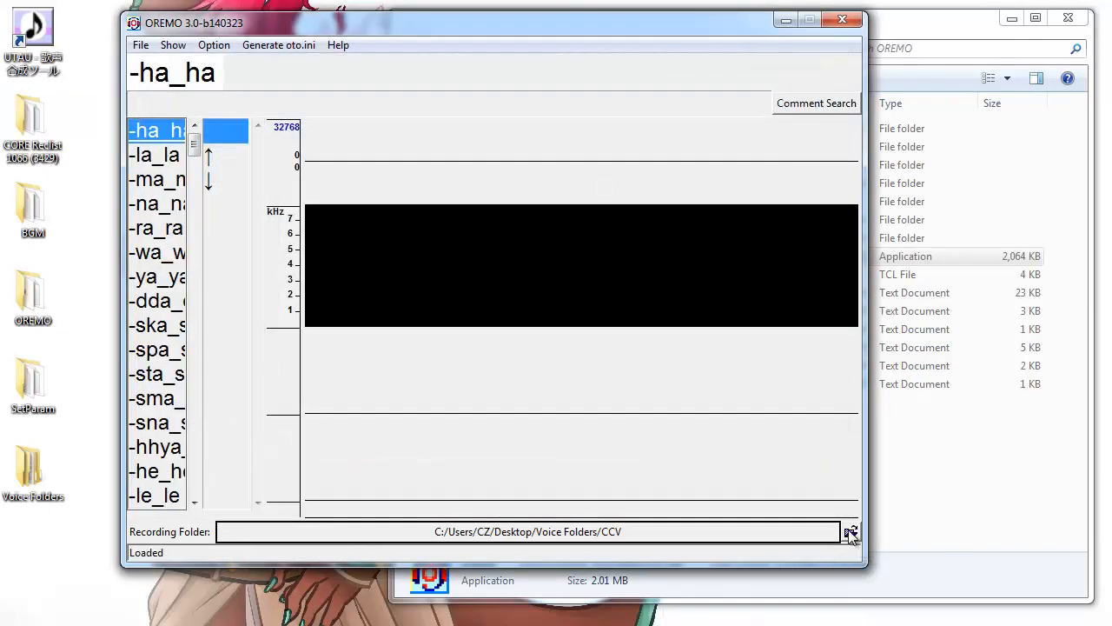
pyautogui.click(850, 533)
pyautogui.click(746, 453)
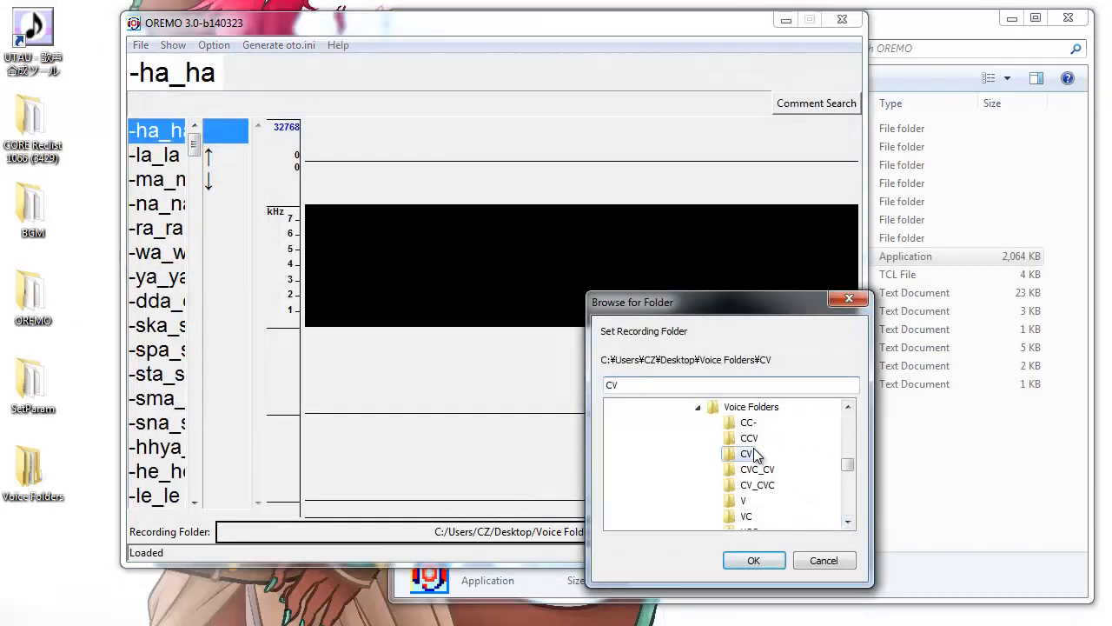
pyautogui.click(753, 560)
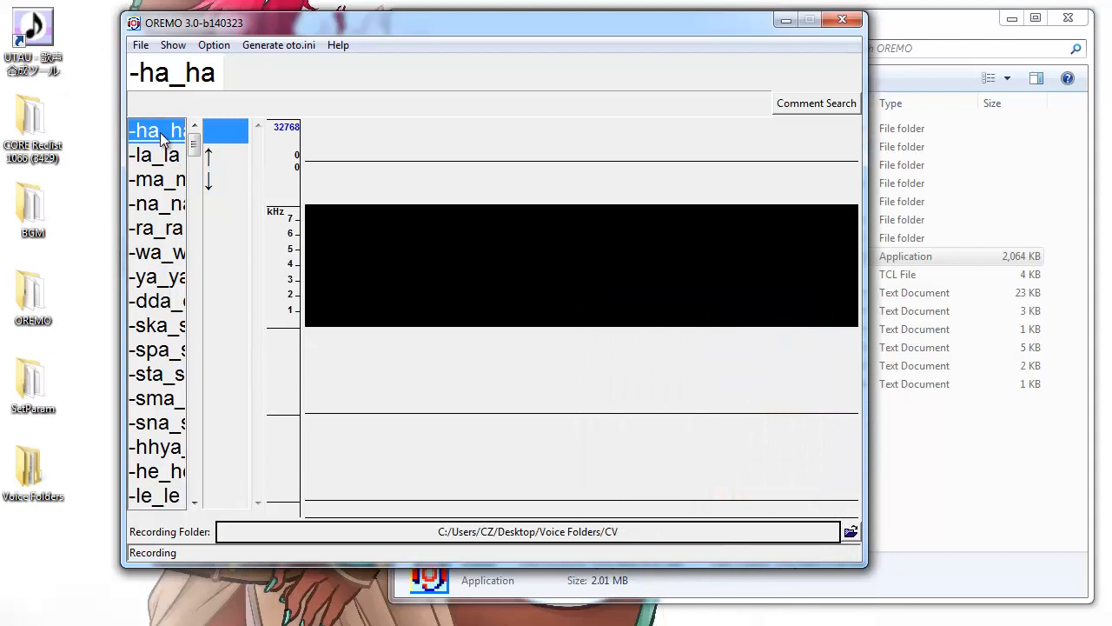
# - Record a take of -ha_ha over the guide music and move on to -la_la to store it
pyautogui.press('space')
pyautogui.press('r')
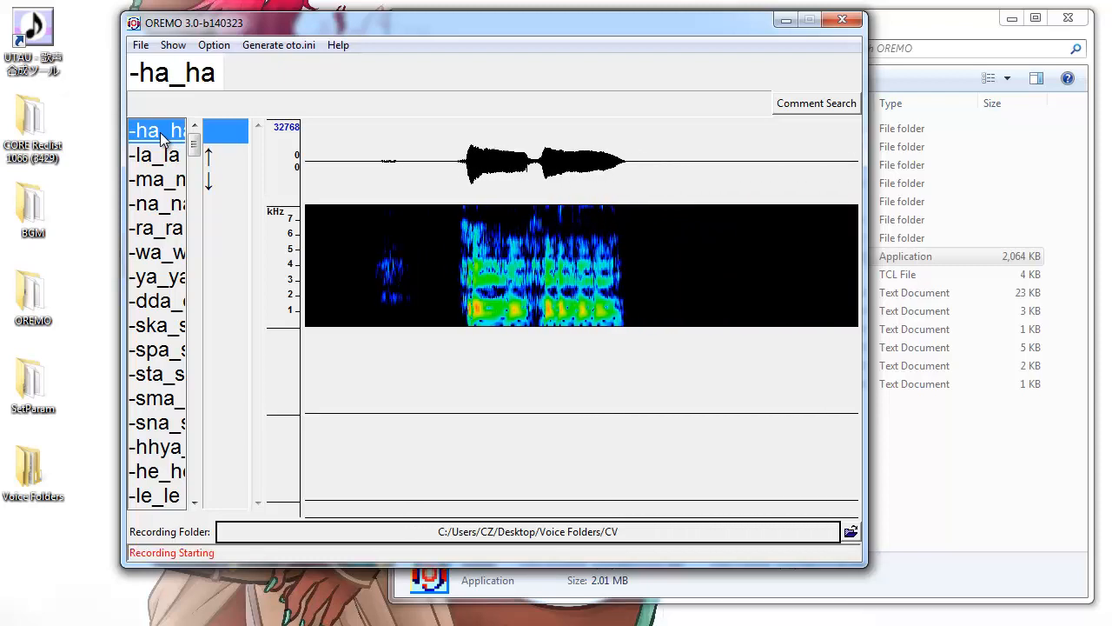
pyautogui.press('r')
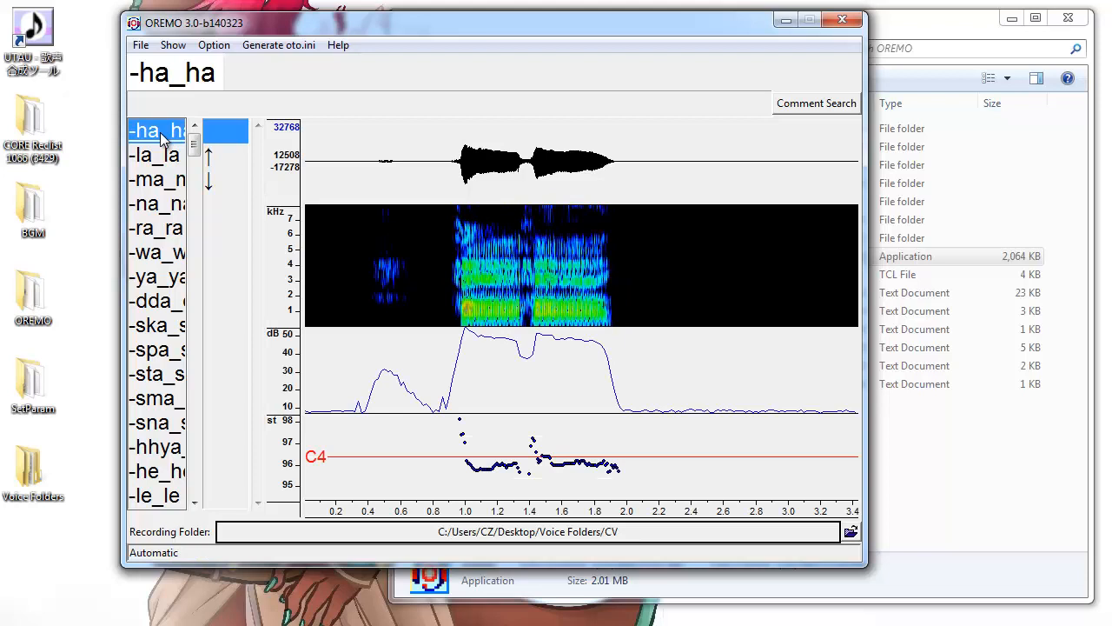
pyautogui.press('Down')
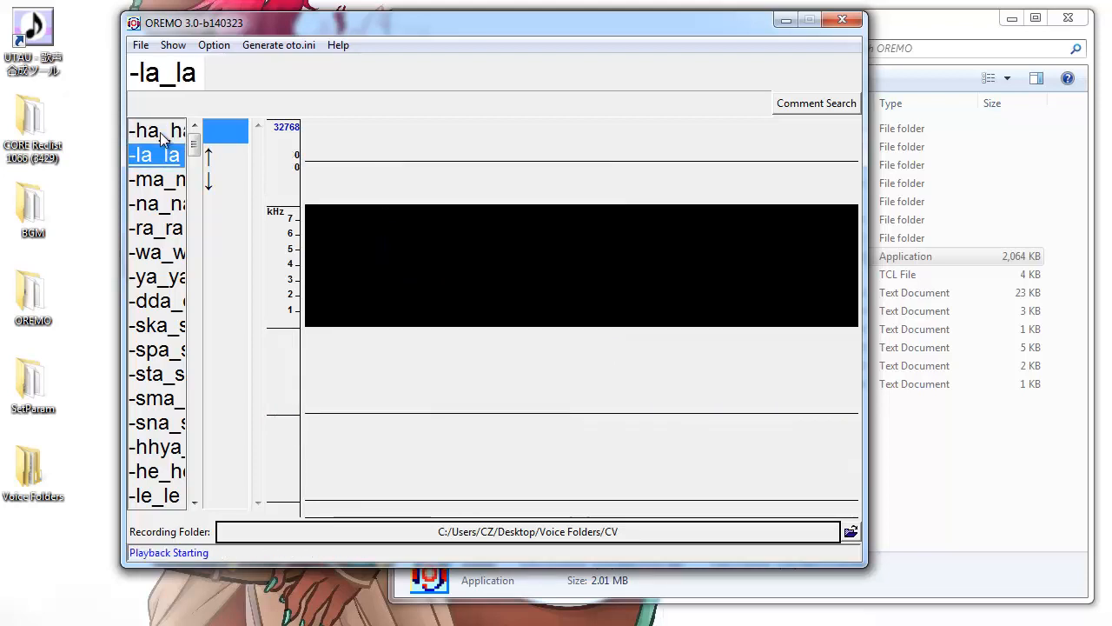
# - Record a take of -la_la over the guide music
pyautogui.press('r')
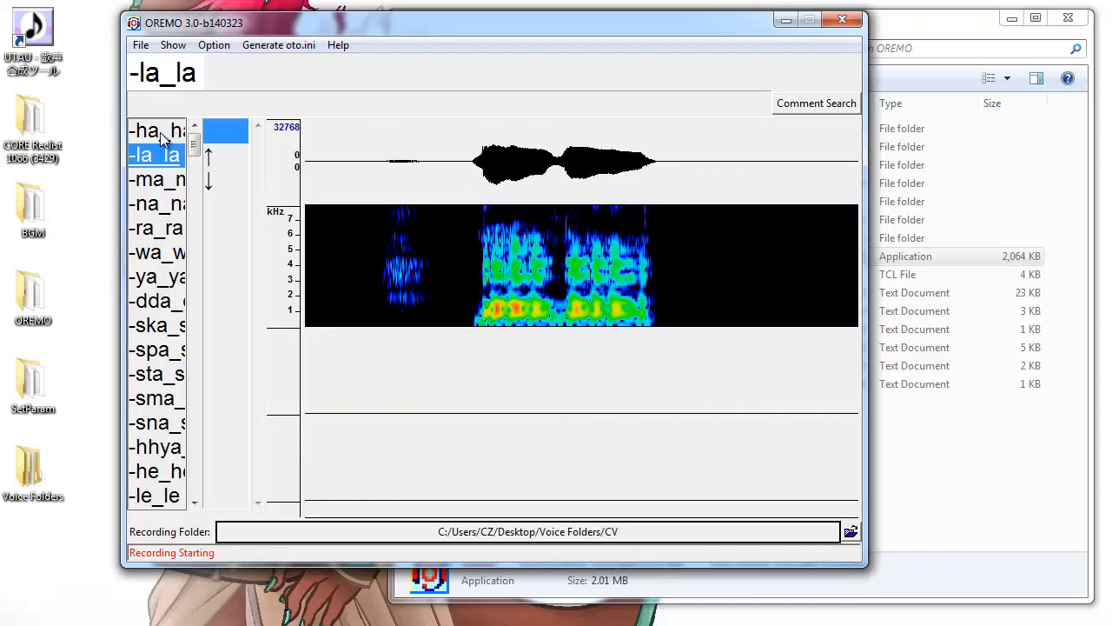
pyautogui.press('r')
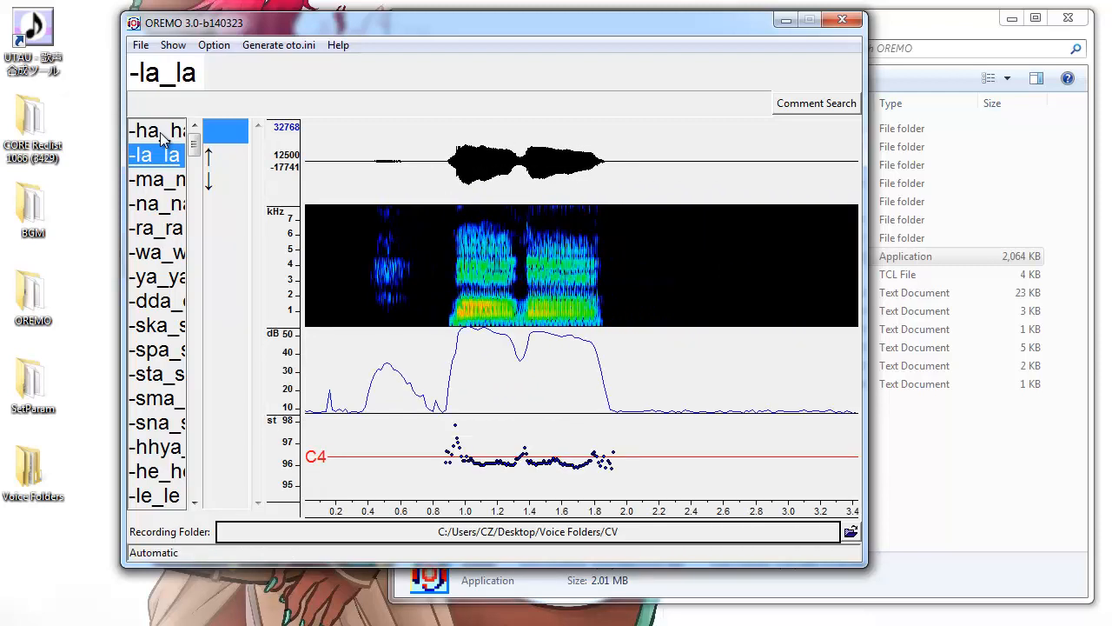
# - Load the CV_CVC 256 (1280) voice list and set the recording folder to CV_CVC inside Voice Folders
pyautogui.click(140, 45)
pyautogui.click(104, 96)
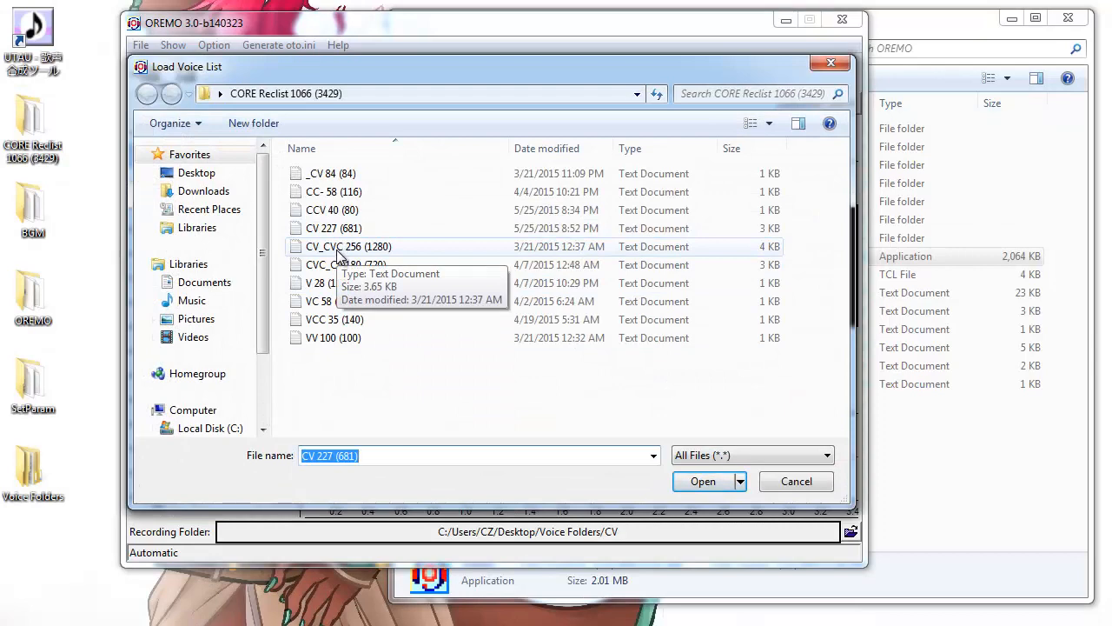
pyautogui.doubleClick(337, 247)
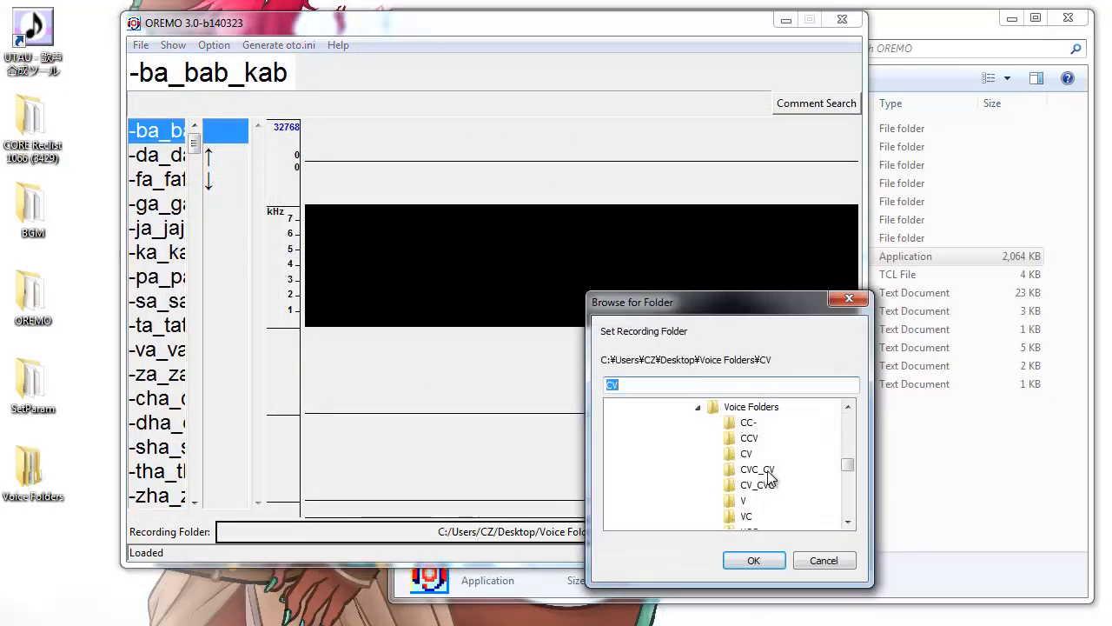
pyautogui.click(764, 469)
pyautogui.click(761, 486)
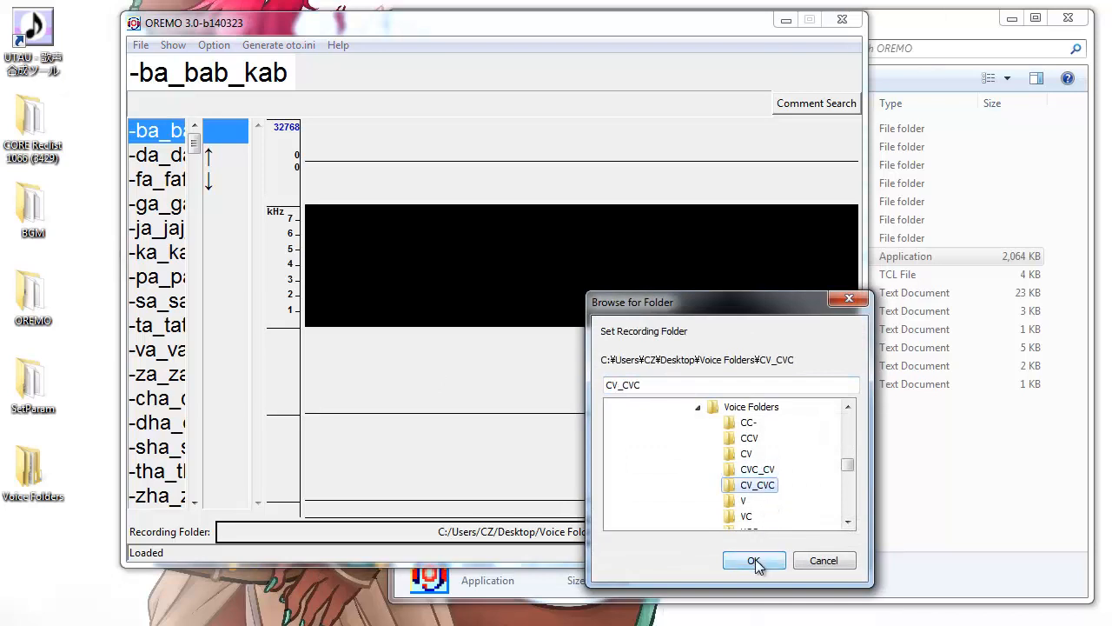
pyautogui.click(755, 561)
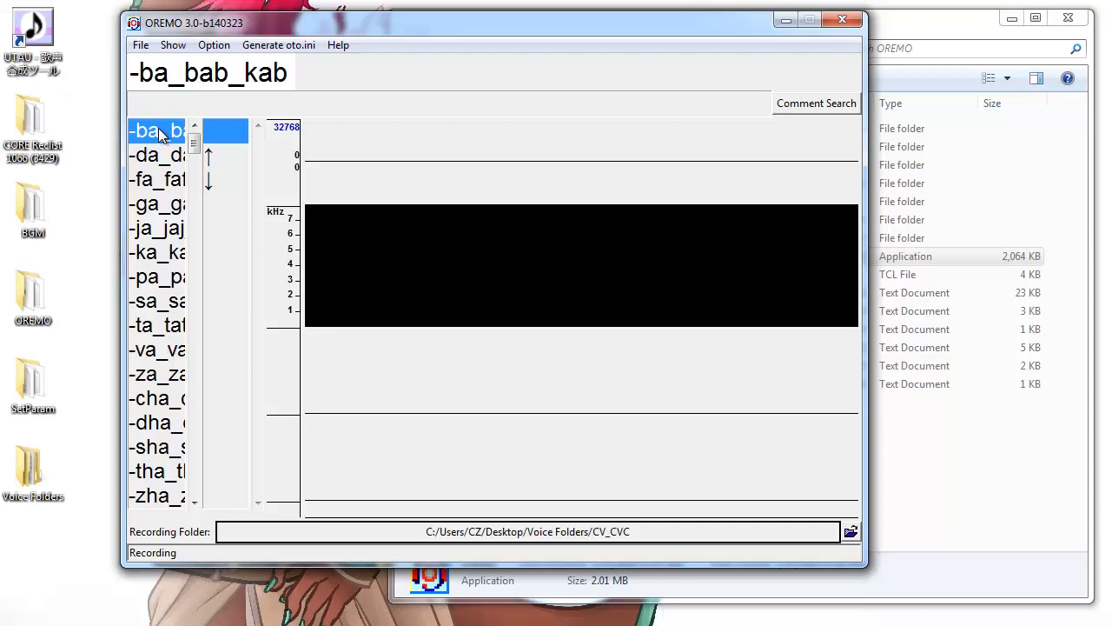
# - Record takes of -ba_bab_kab and -da_dad_kad over the guide music, moving on to -fa_faf_kaf to store them
pyautogui.press('space')
pyautogui.press('r')
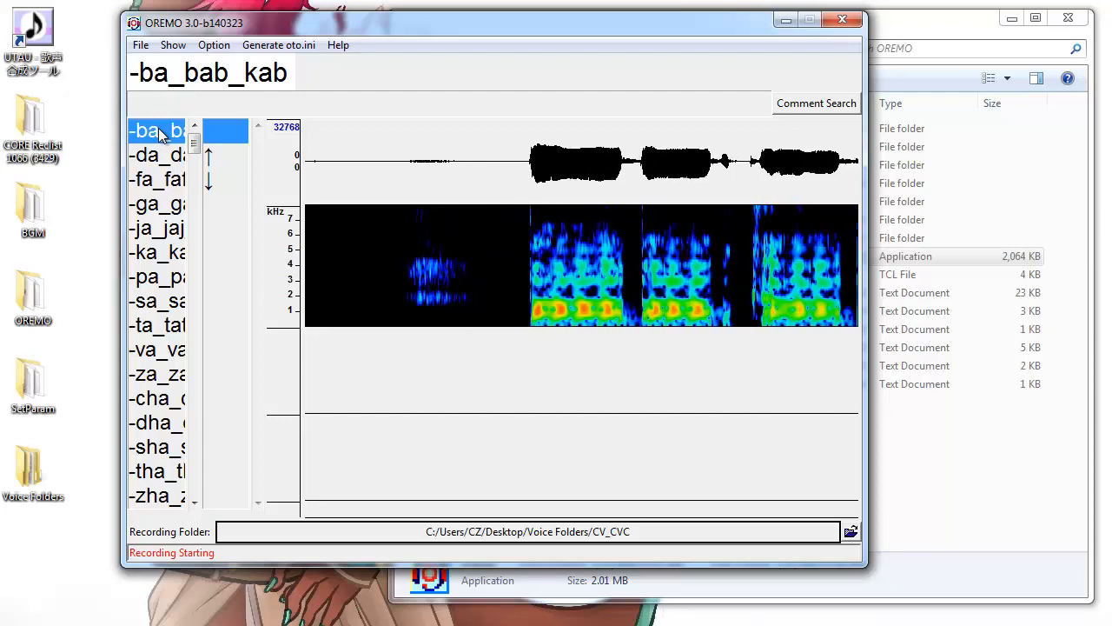
pyautogui.press('r')
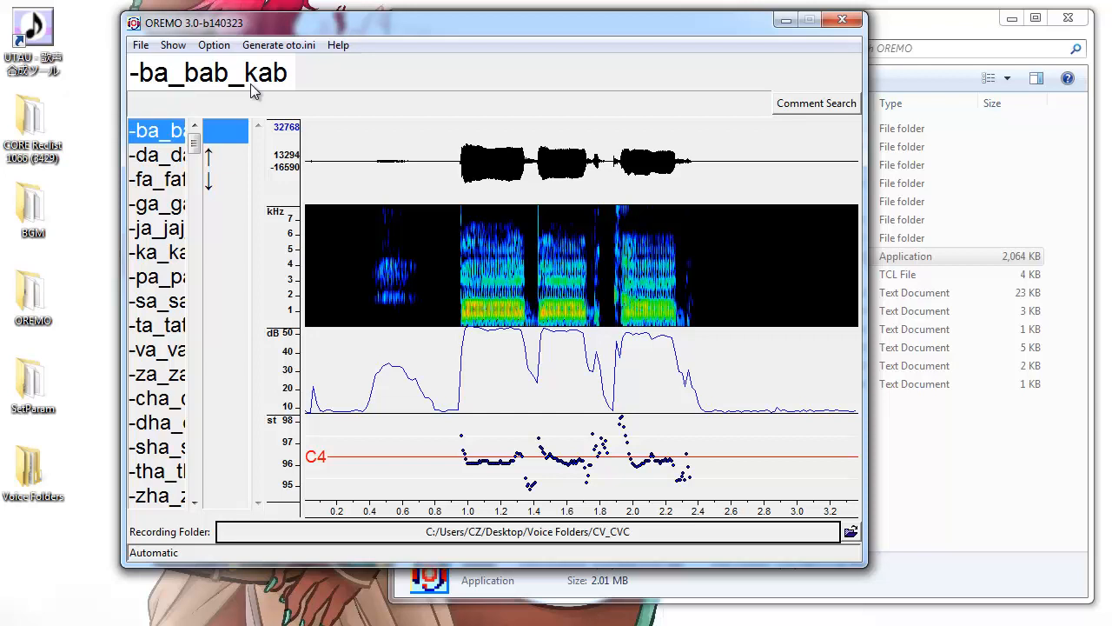
pyautogui.press('Down')
pyautogui.press('r')
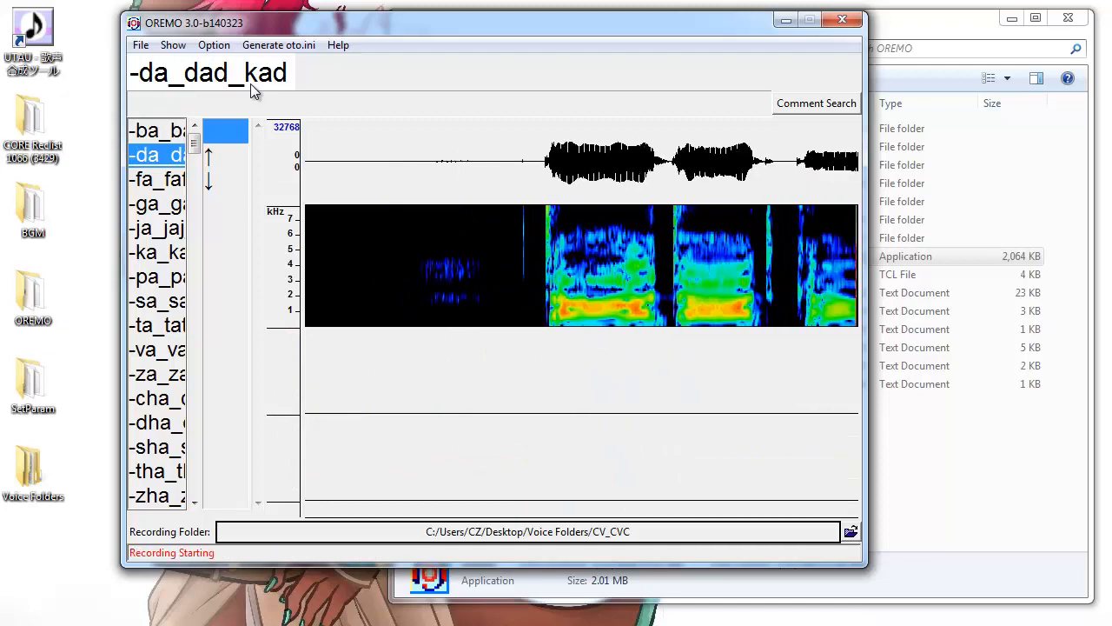
pyautogui.press('r')
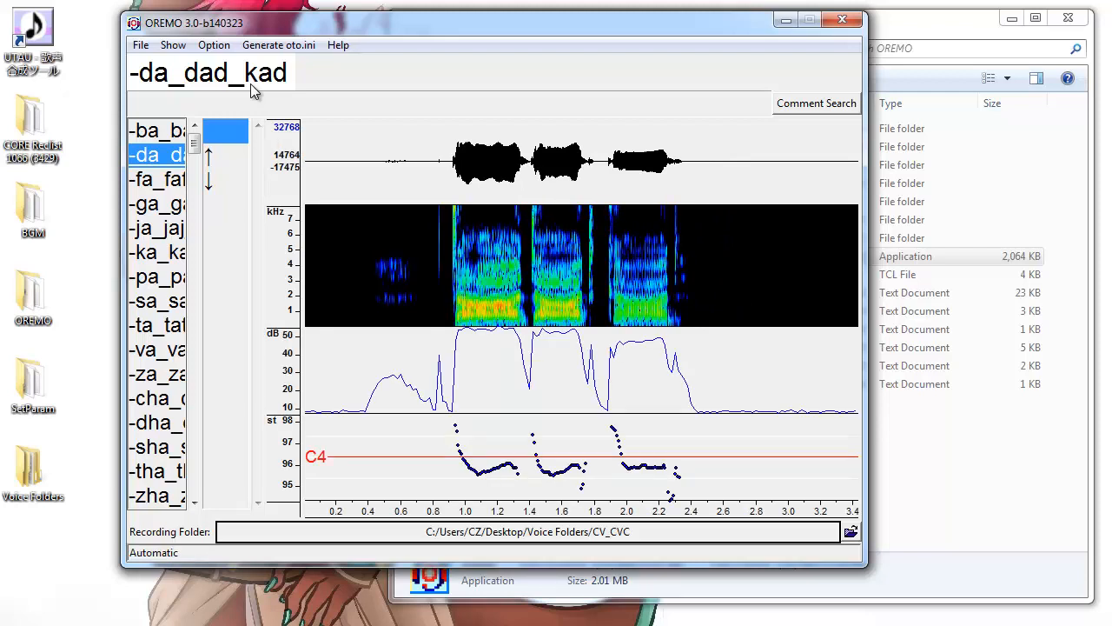
pyautogui.press('Down')
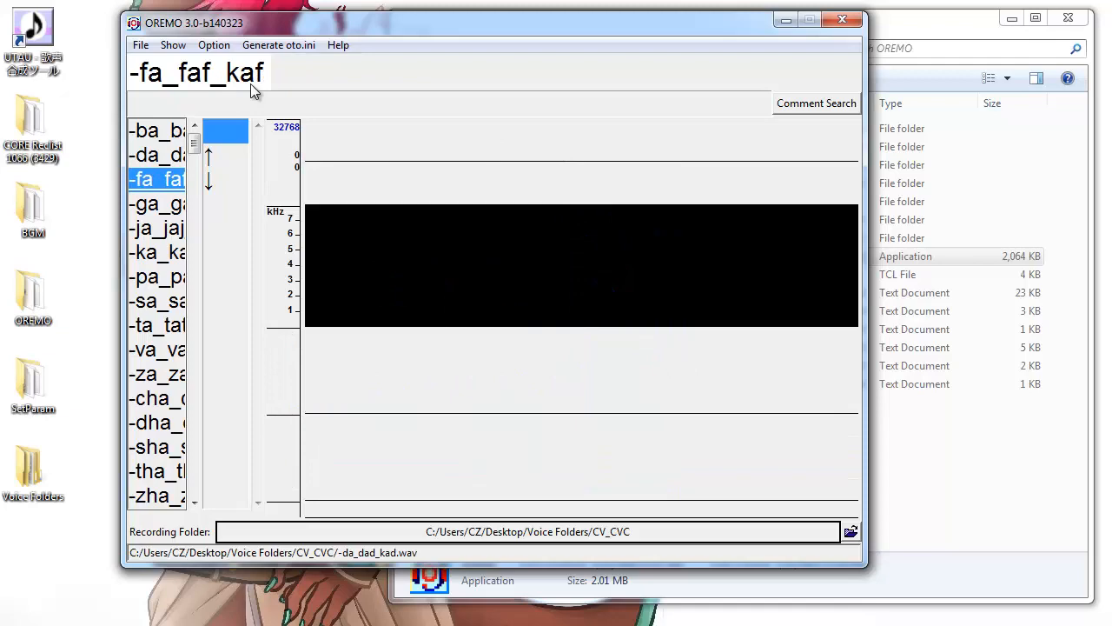
# - Load the CVC_CV 180 (720) voice list and confirm CV_CVC inside Voice Folders as the recording folder
pyautogui.click(140, 47)
pyautogui.click(119, 94)
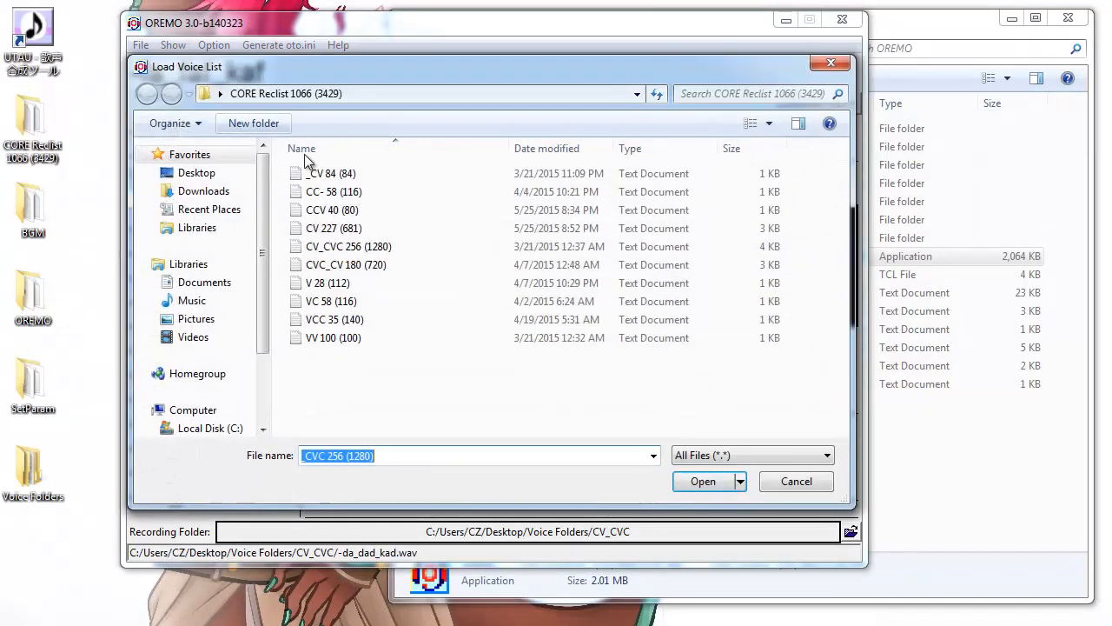
pyautogui.doubleClick(356, 269)
pyautogui.click(850, 533)
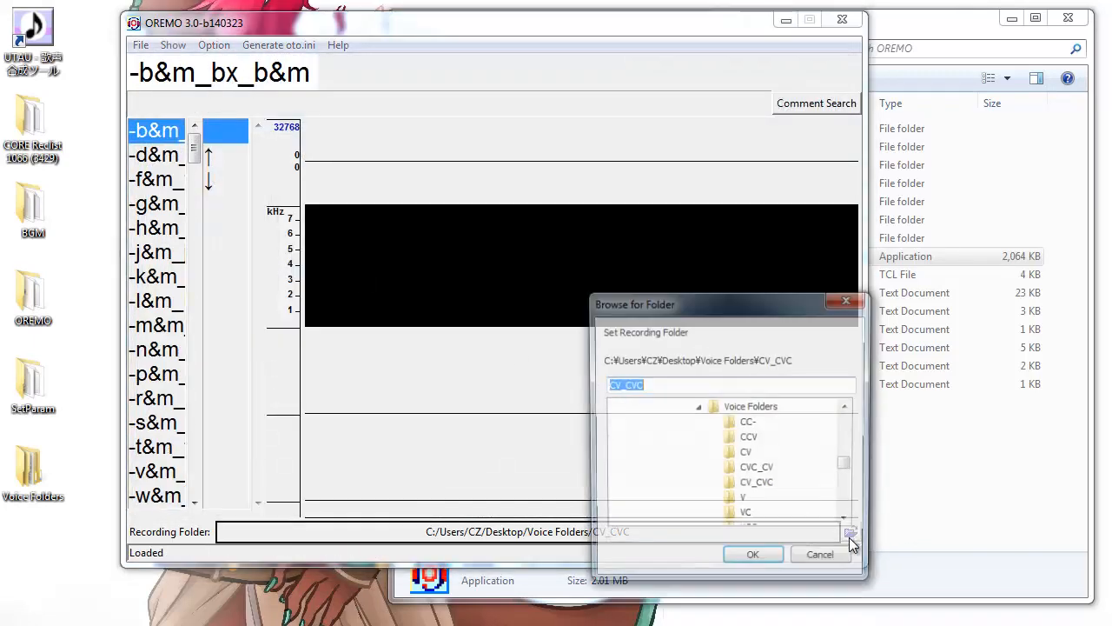
pyautogui.click(753, 559)
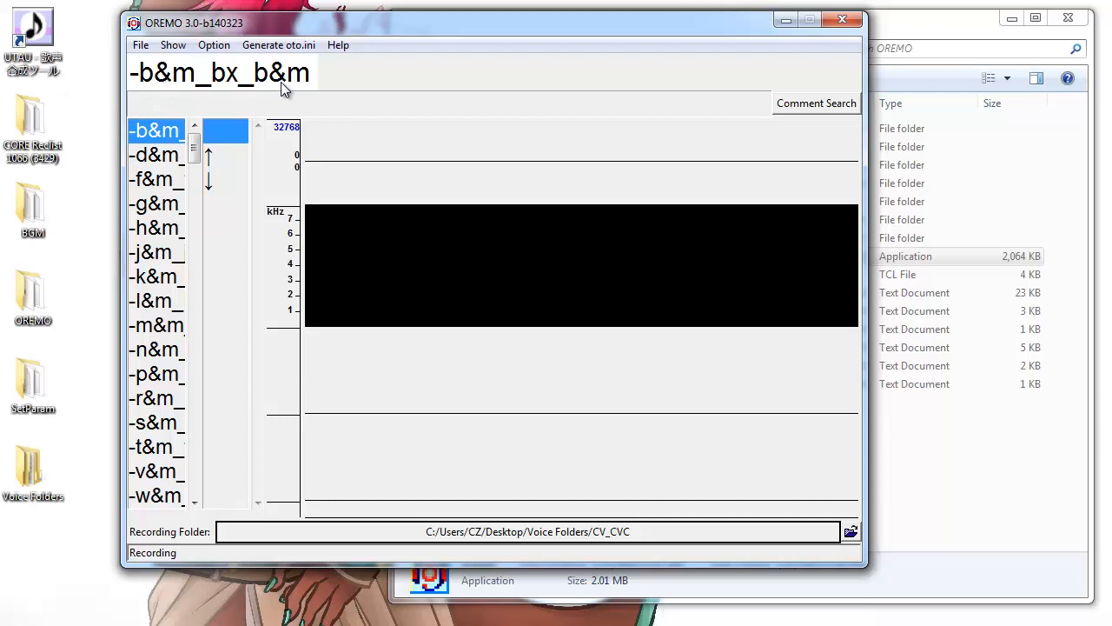
# - Record takes of -b&m_bx_b&m and -d&m_dx_d&m over the guide music, moving on to -f&m_fx_f&m to store them
pyautogui.press('space')
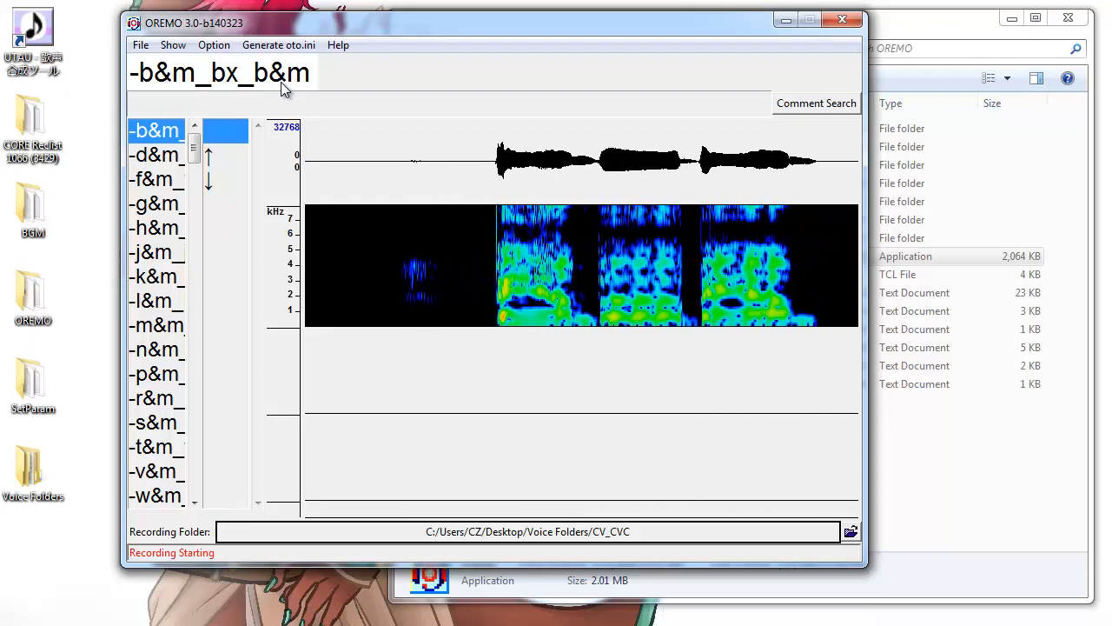
pyautogui.press('r')
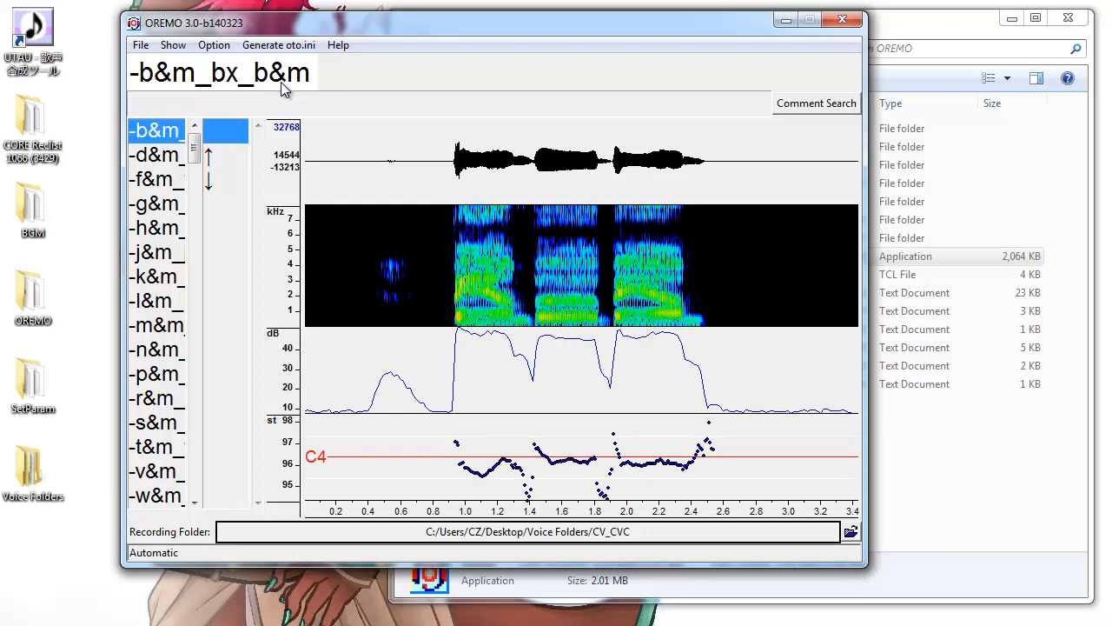
pyautogui.press('Down')
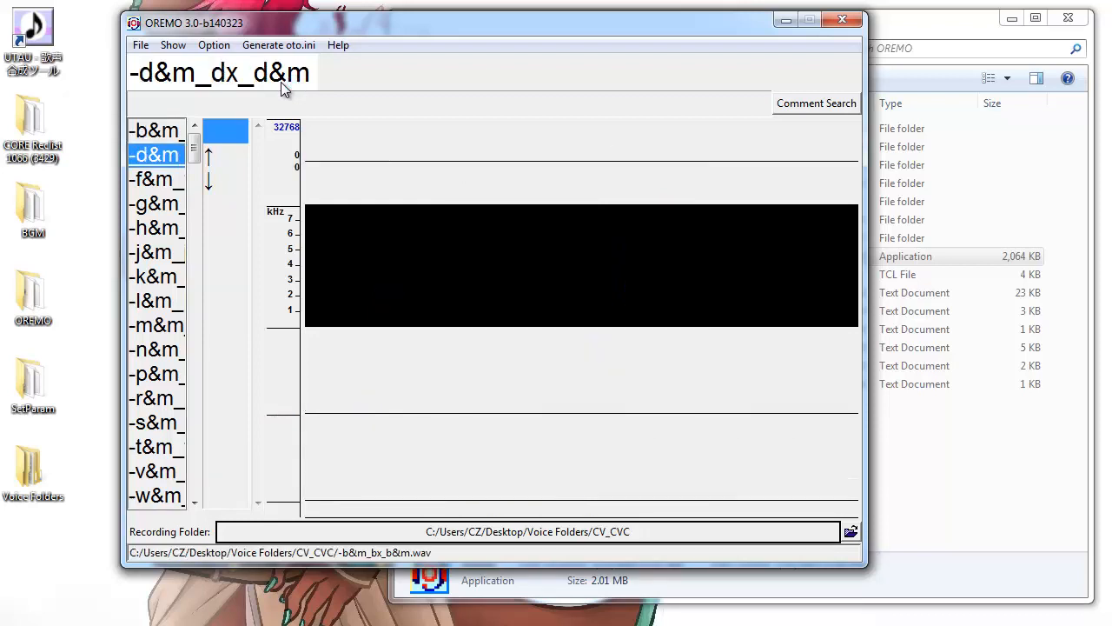
pyautogui.press('space')
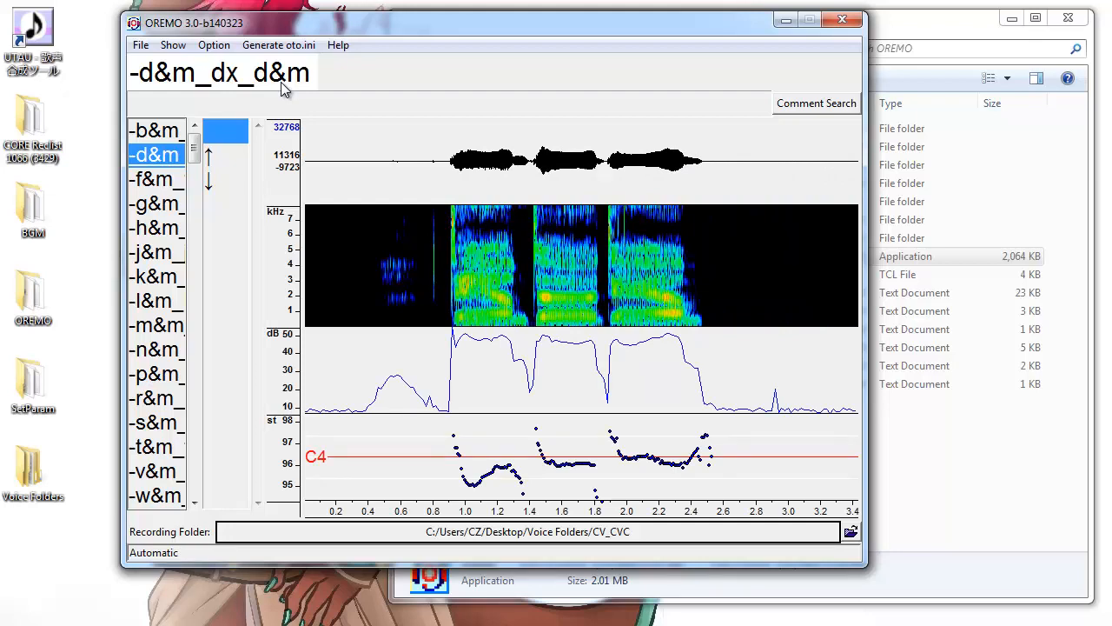
# - Load the V 28 (112) voice list and set the recording folder to V inside Voice Folders
pyautogui.click(143, 44)
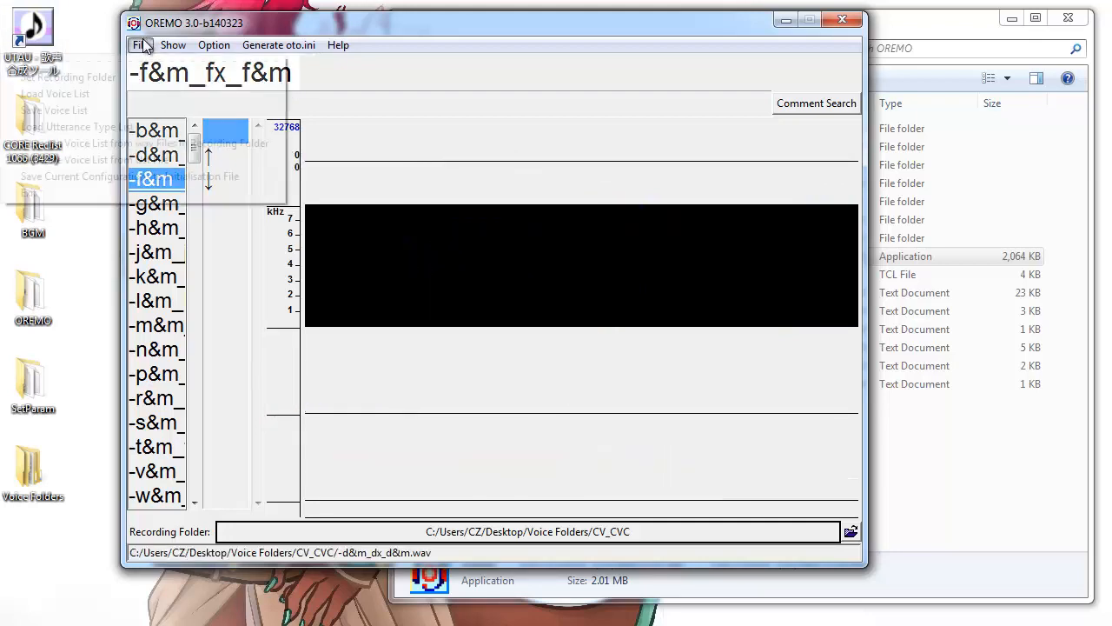
pyautogui.click(134, 94)
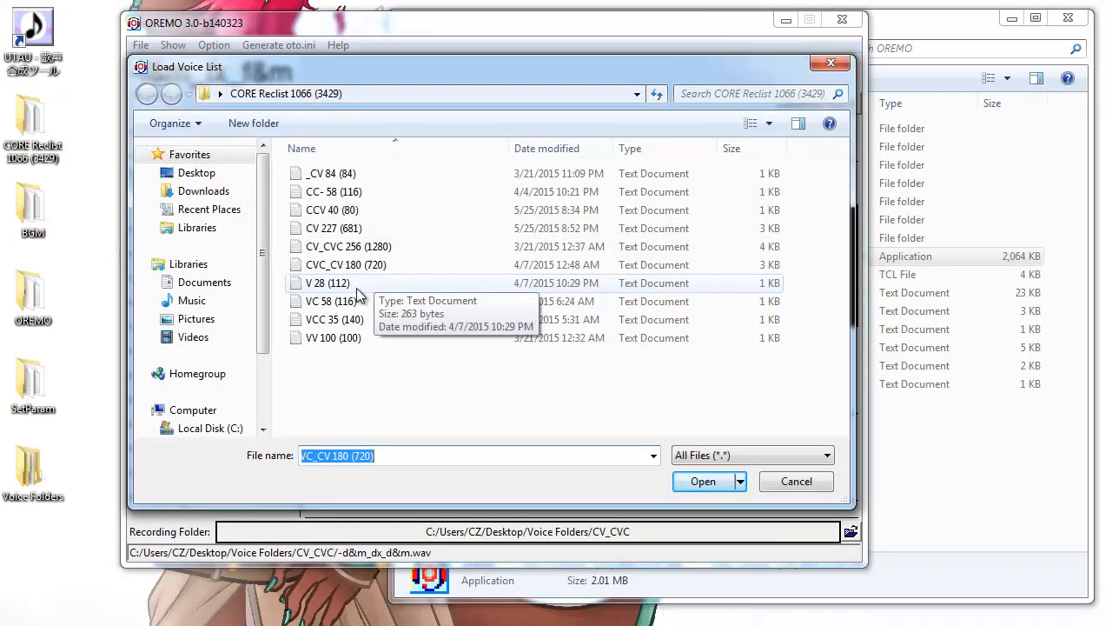
pyautogui.doubleClick(346, 286)
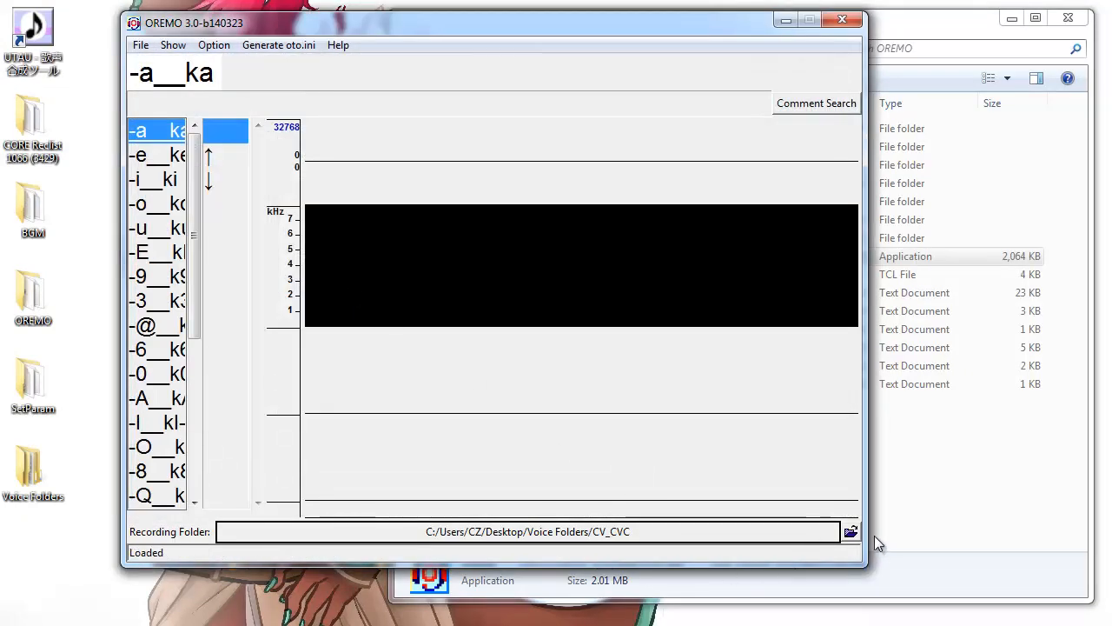
pyautogui.click(851, 531)
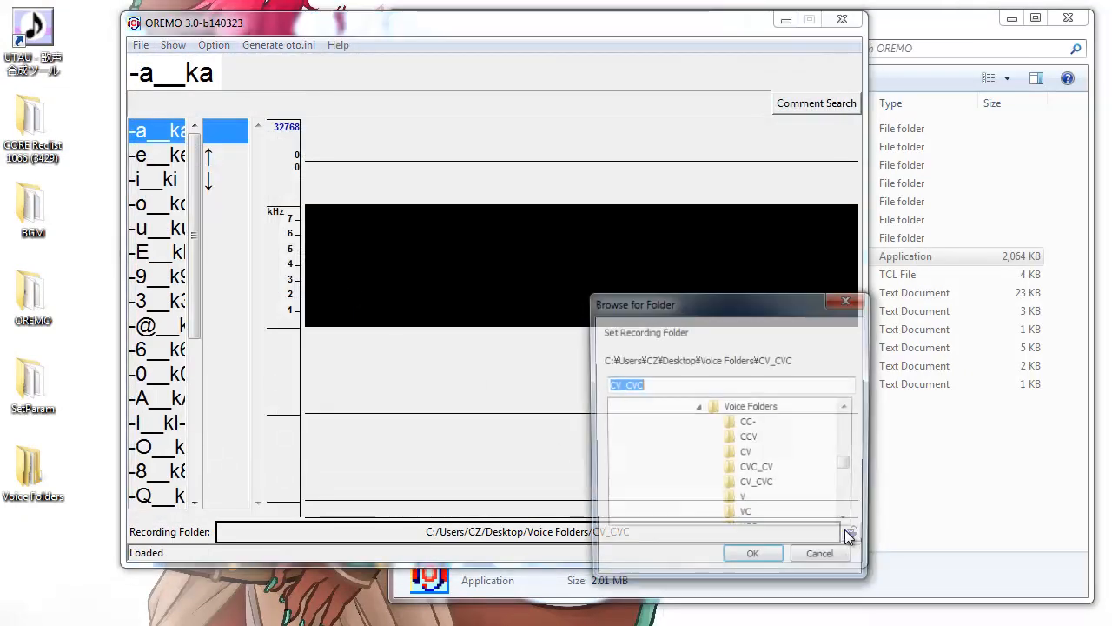
pyautogui.click(744, 501)
pyautogui.click(756, 560)
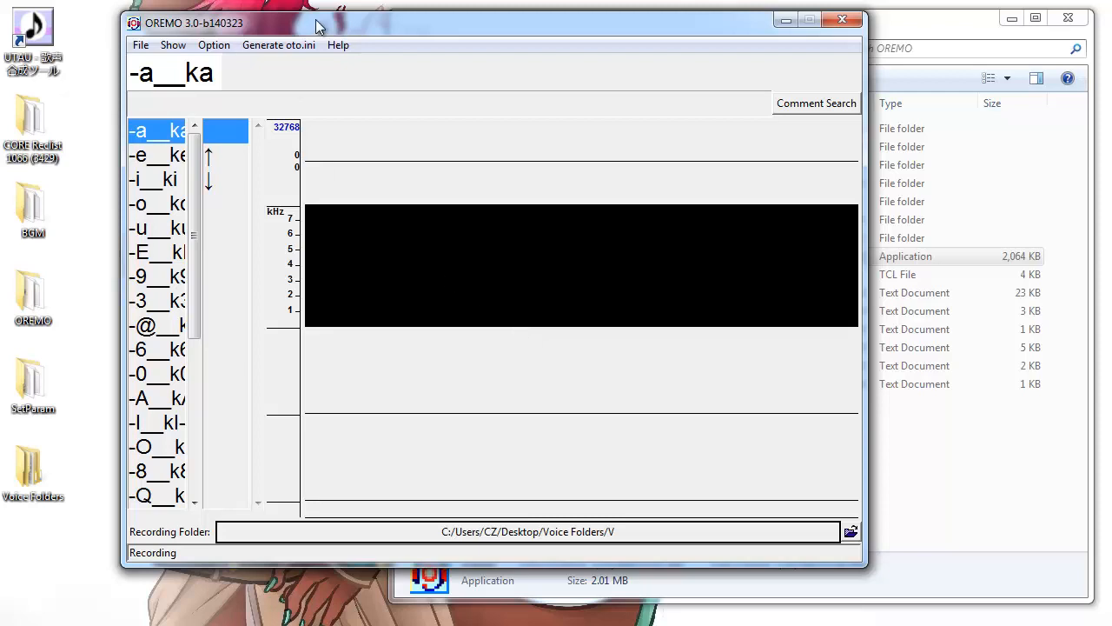
# - Record a take of -a__ka over the guide music, holding the opening vowel long
pyautogui.press('space')
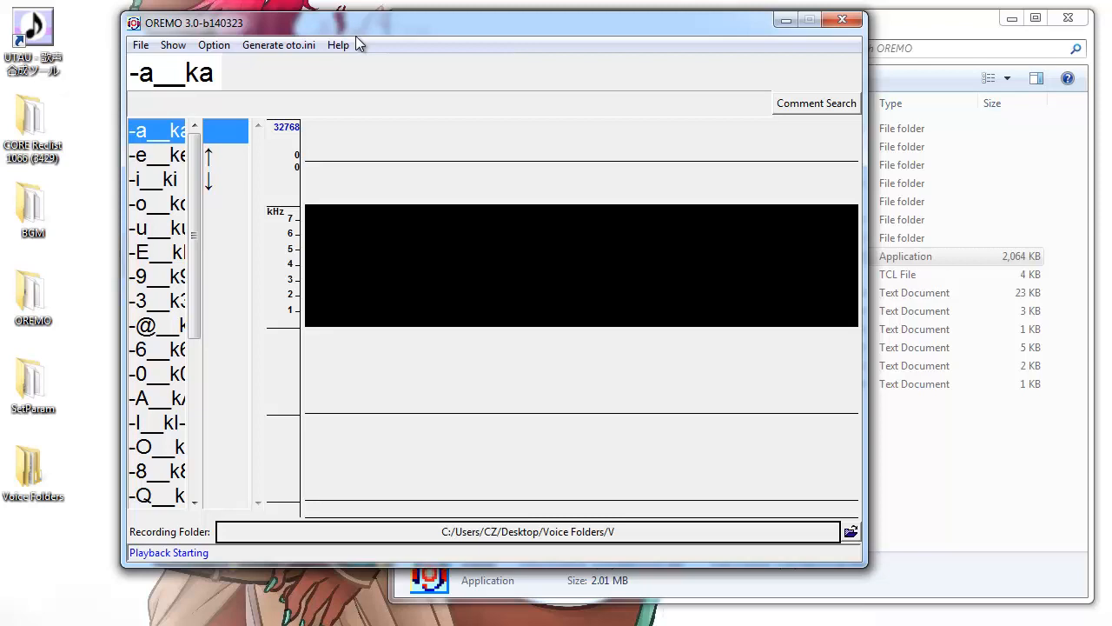
pyautogui.press('r')
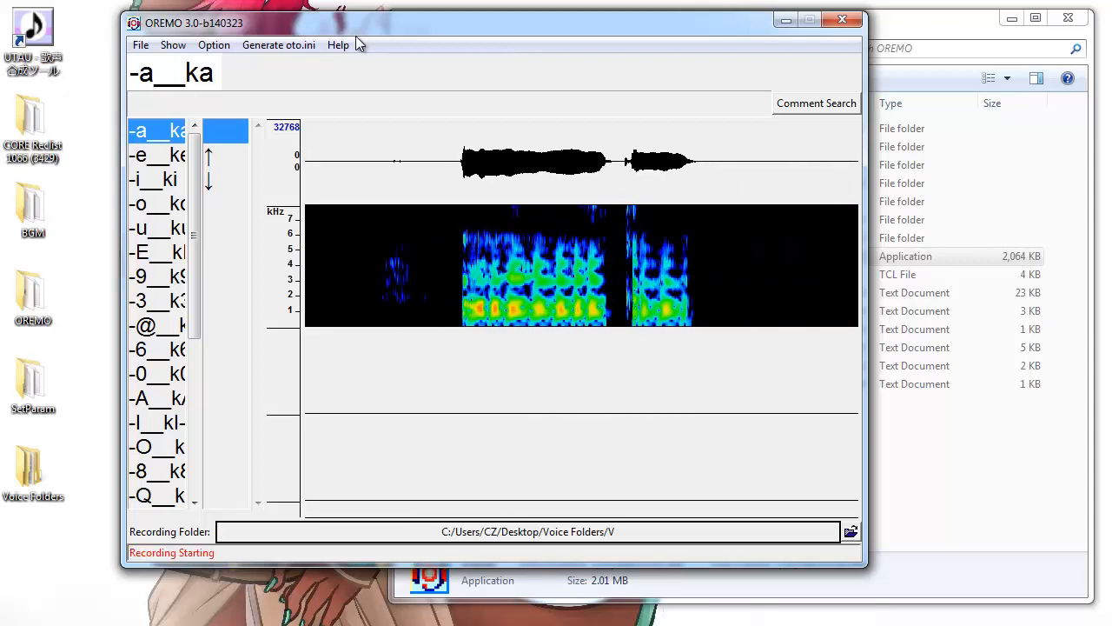
pyautogui.press('r')
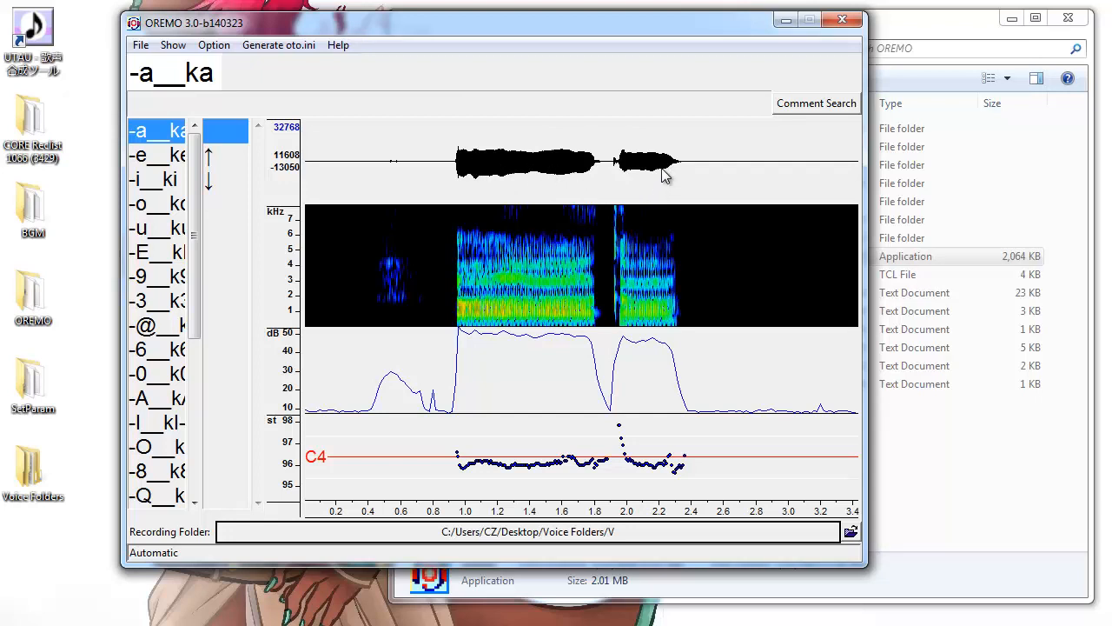
# - Record a take of -A__kA- over the guide music, play it back, and move on to -I__kI- to store it
pyautogui.click(173, 400)
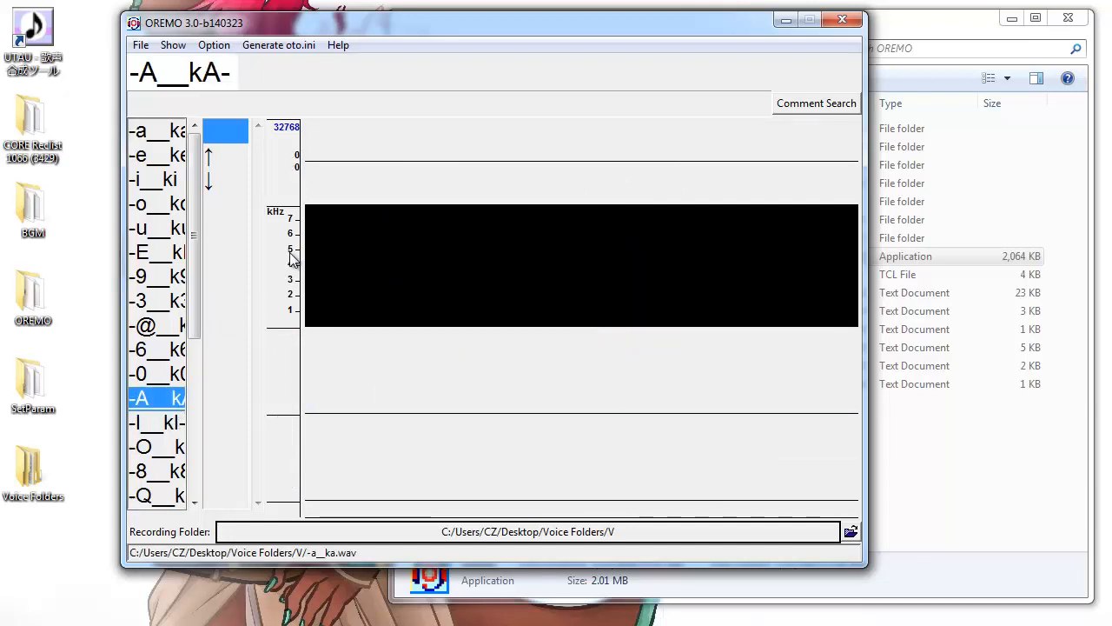
pyautogui.press('space')
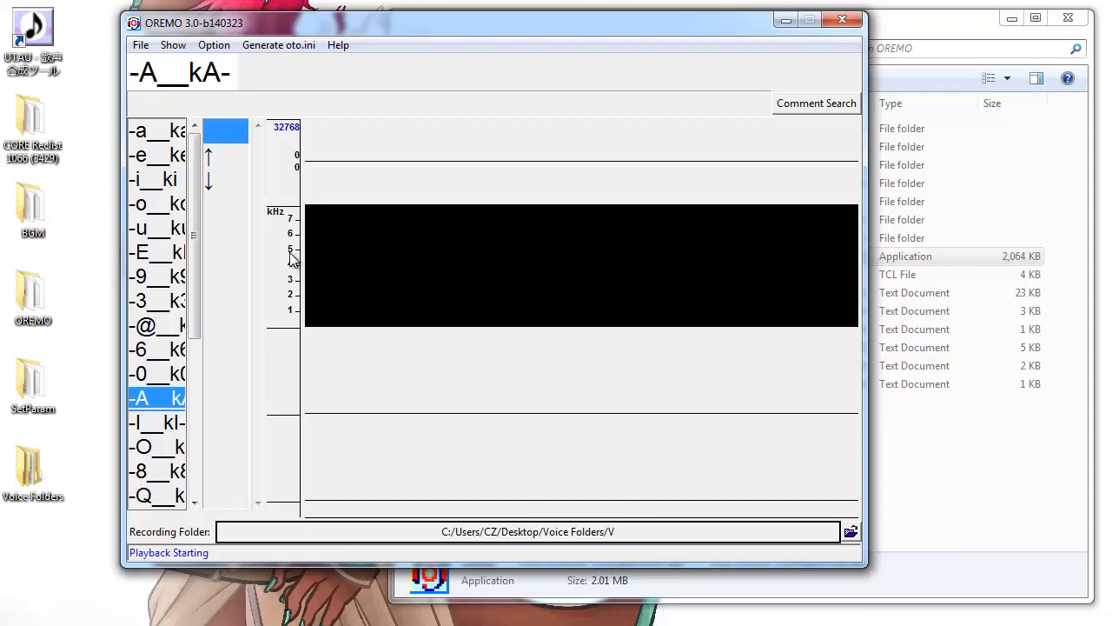
pyautogui.press('r')
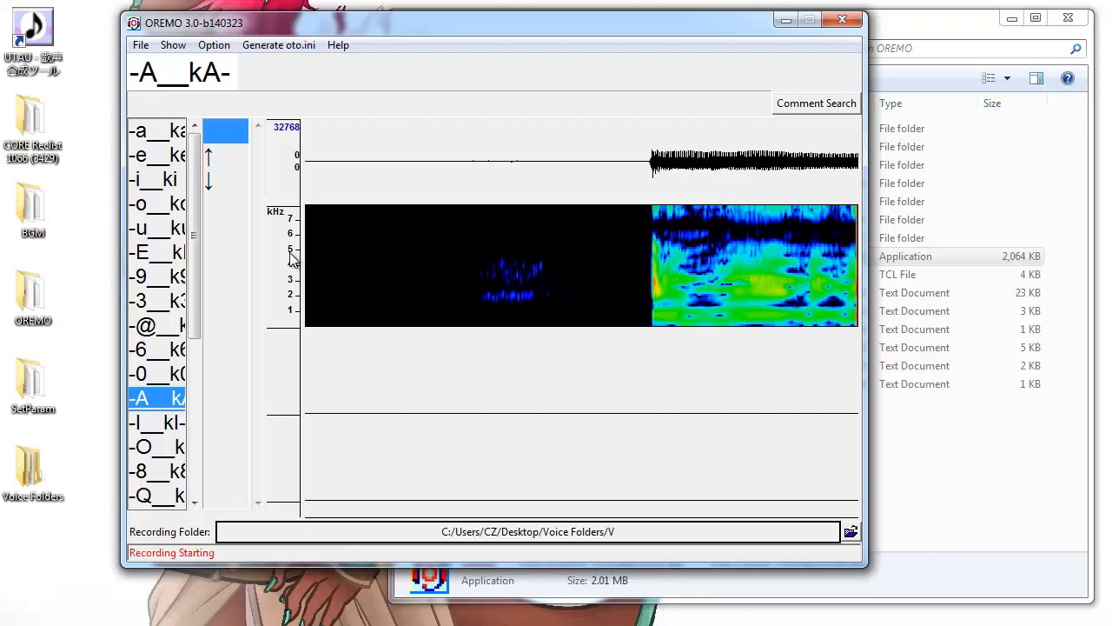
pyautogui.press('r')
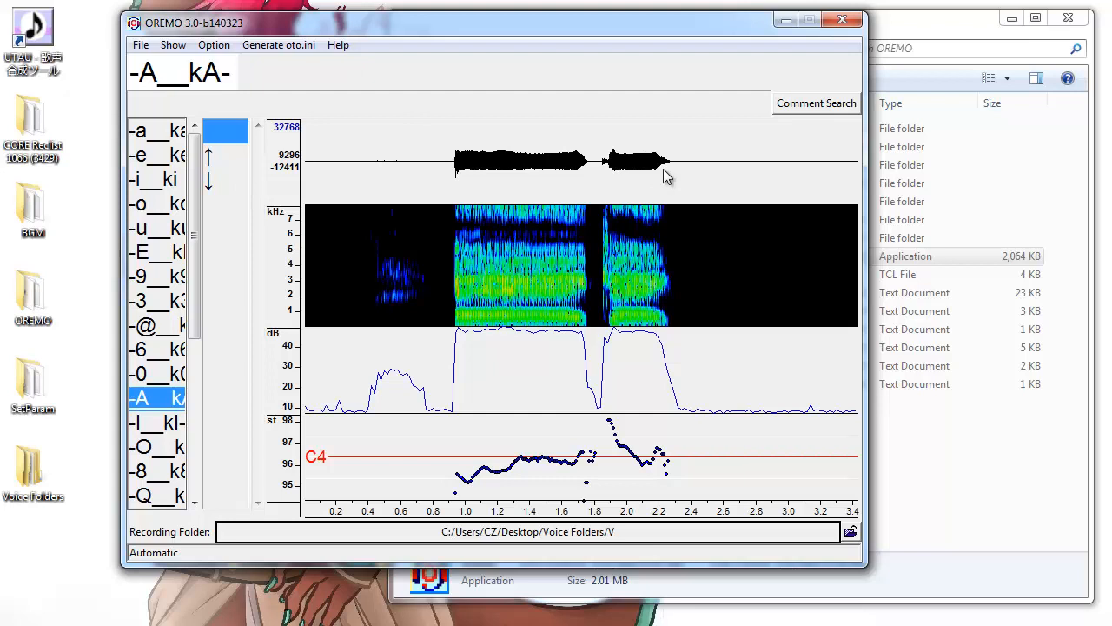
pyautogui.press('space')
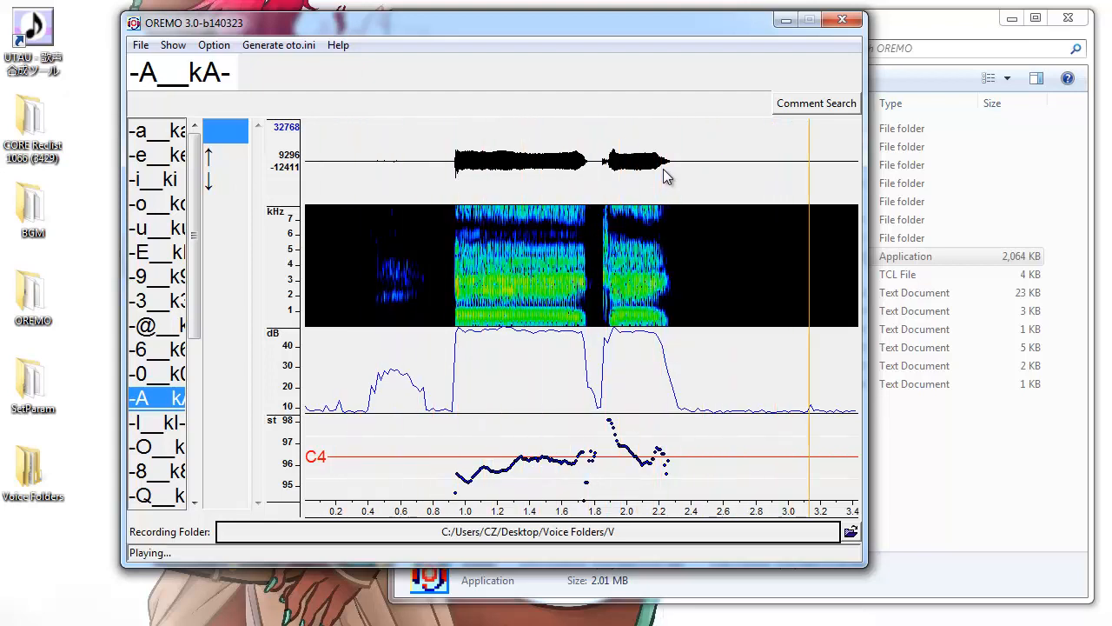
pyautogui.press('Down')
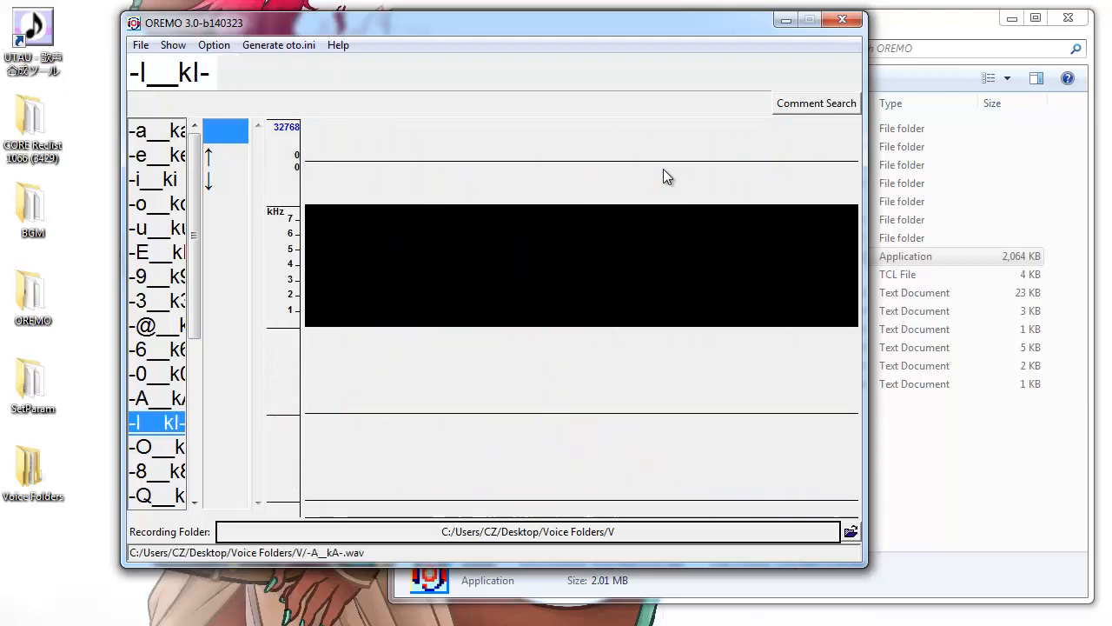
# - Record a take of -I__kI- over the guide music and move on to -O__kO- to store it
pyautogui.press('r')
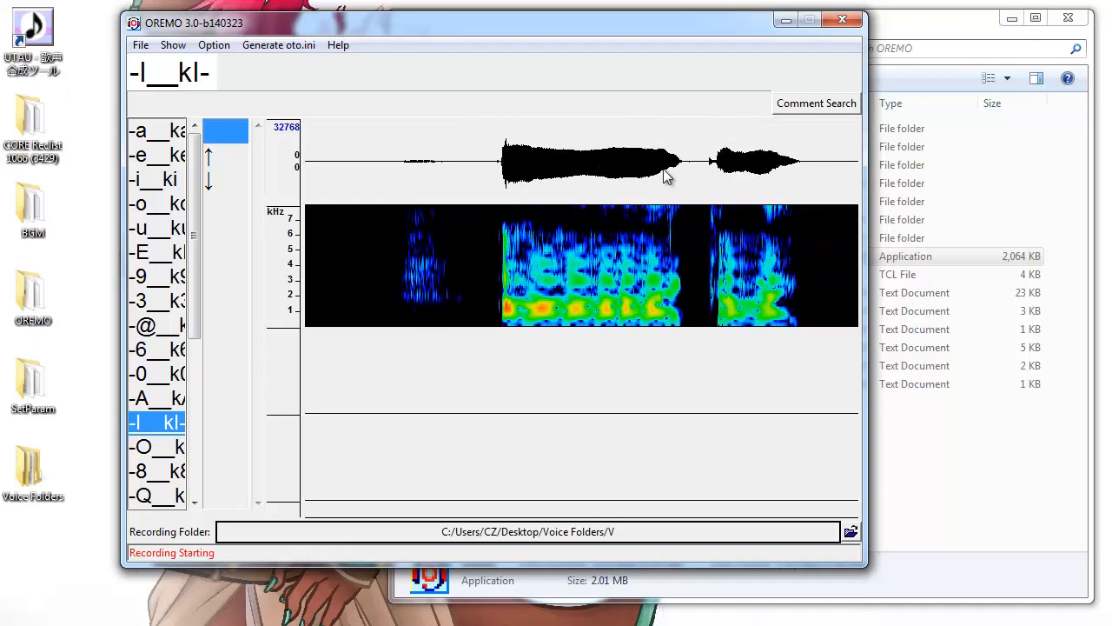
pyautogui.press('r')
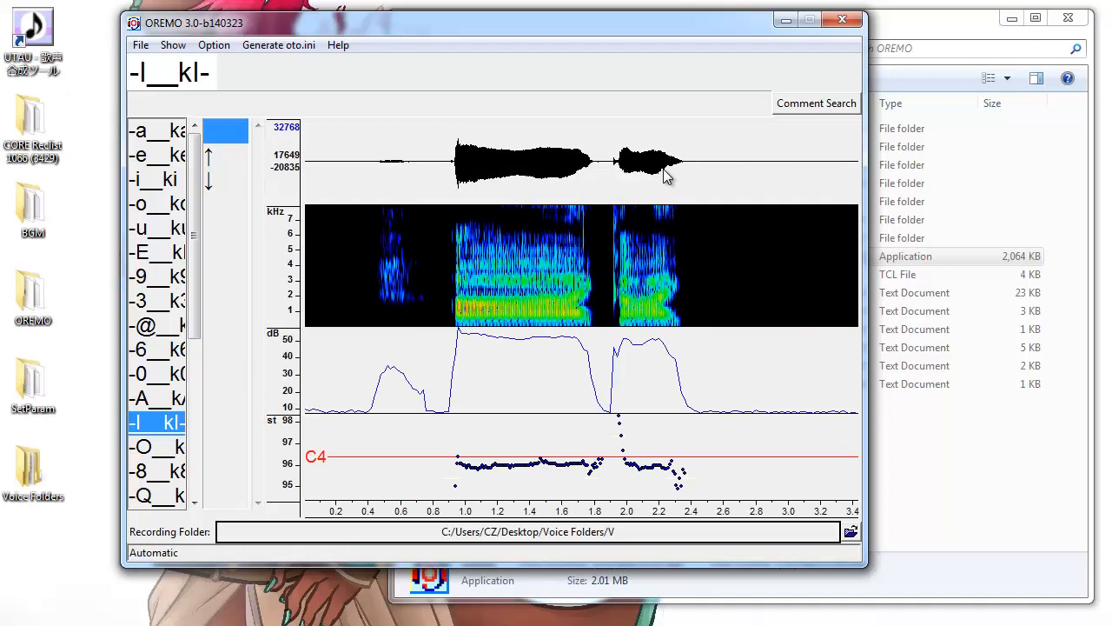
pyautogui.press('Down')
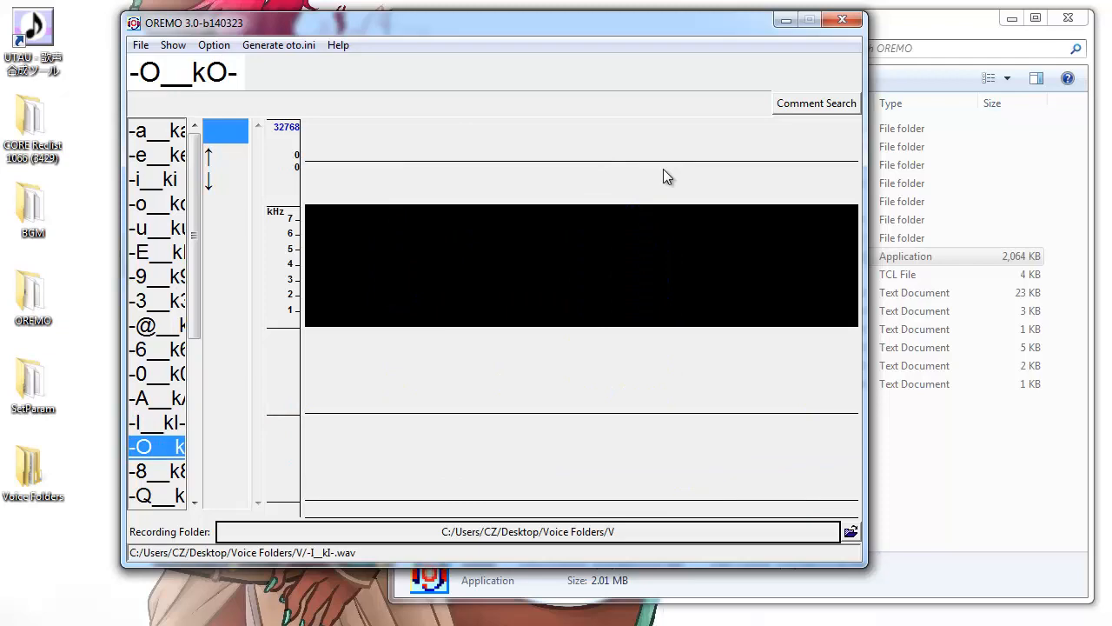
# - Load the VC 58 (116) voice list and set the recording folder to VC inside Voice Folders
pyautogui.click(140, 44)
pyautogui.click(87, 93)
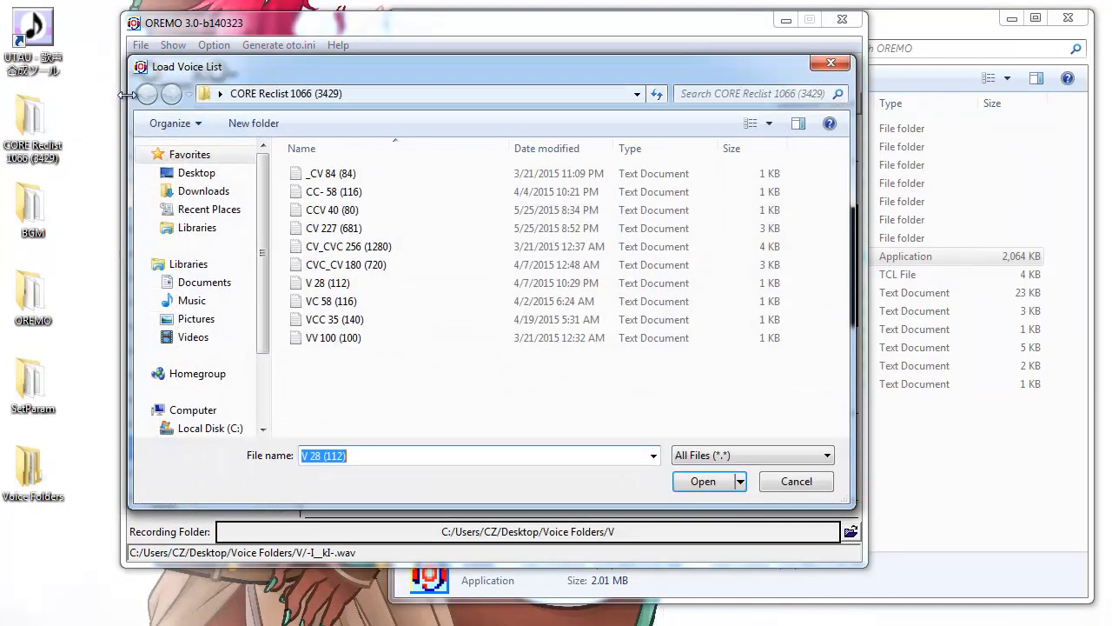
pyautogui.click(330, 301)
pyautogui.click(702, 481)
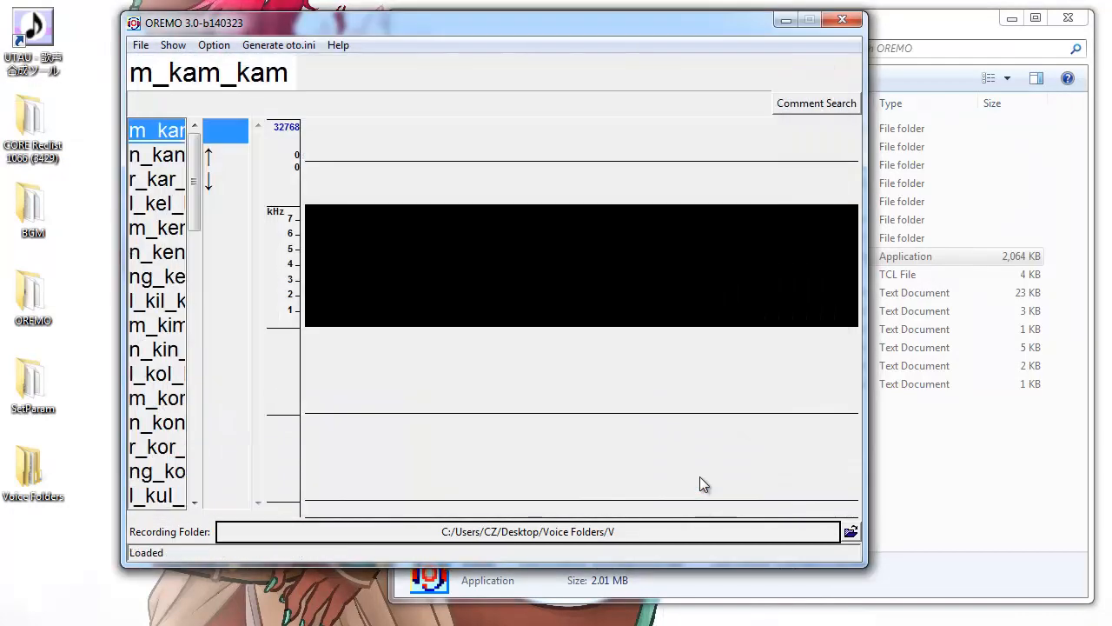
pyautogui.click(854, 534)
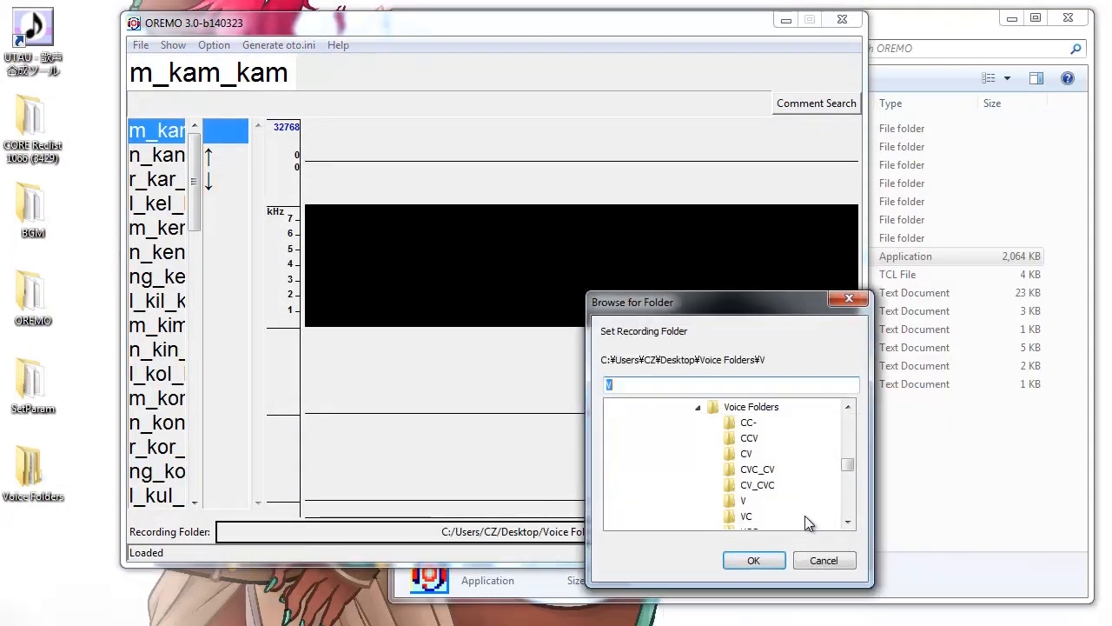
pyautogui.click(747, 517)
pyautogui.click(755, 557)
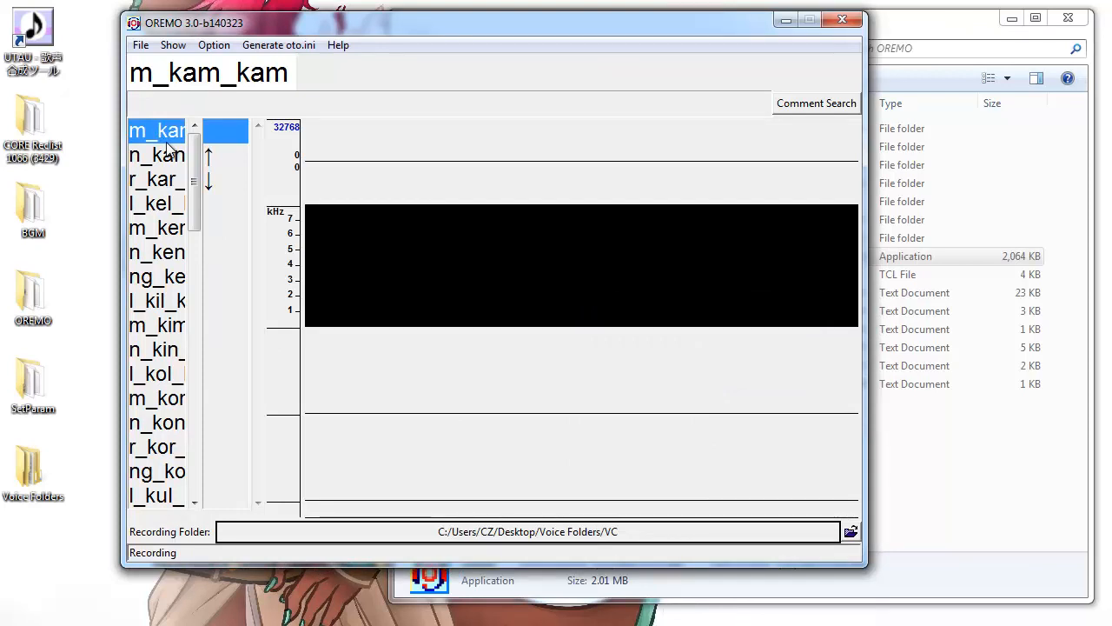
# - Record takes of m_kam_kam and n_kan_kan over the guide music, moving on to the following entry after each to store it
pyautogui.press('space')
pyautogui.press('r')
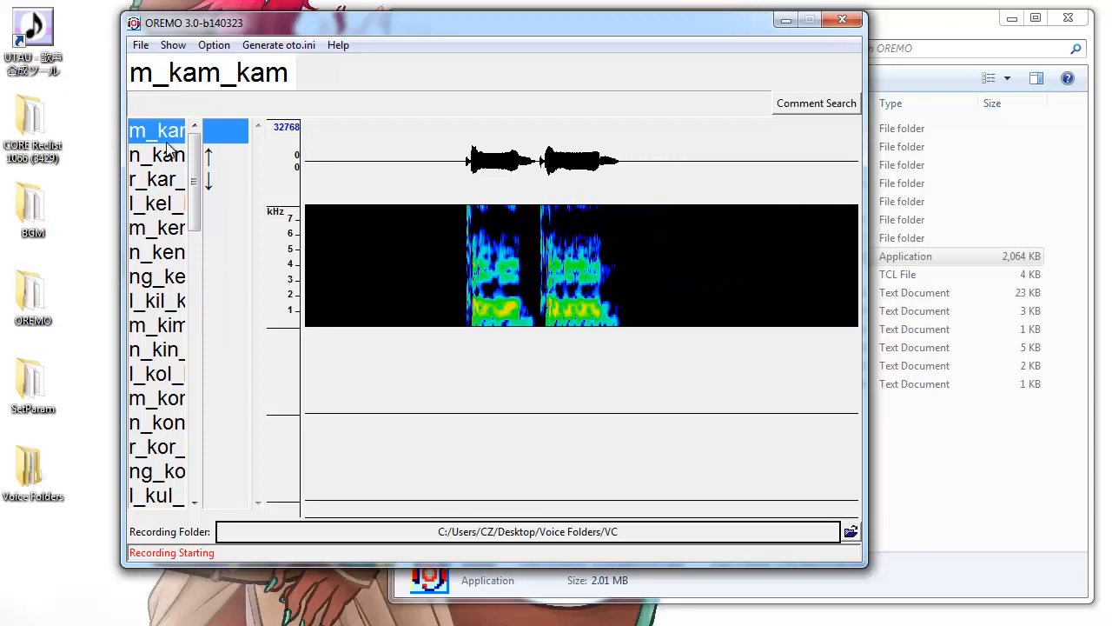
pyautogui.press('r')
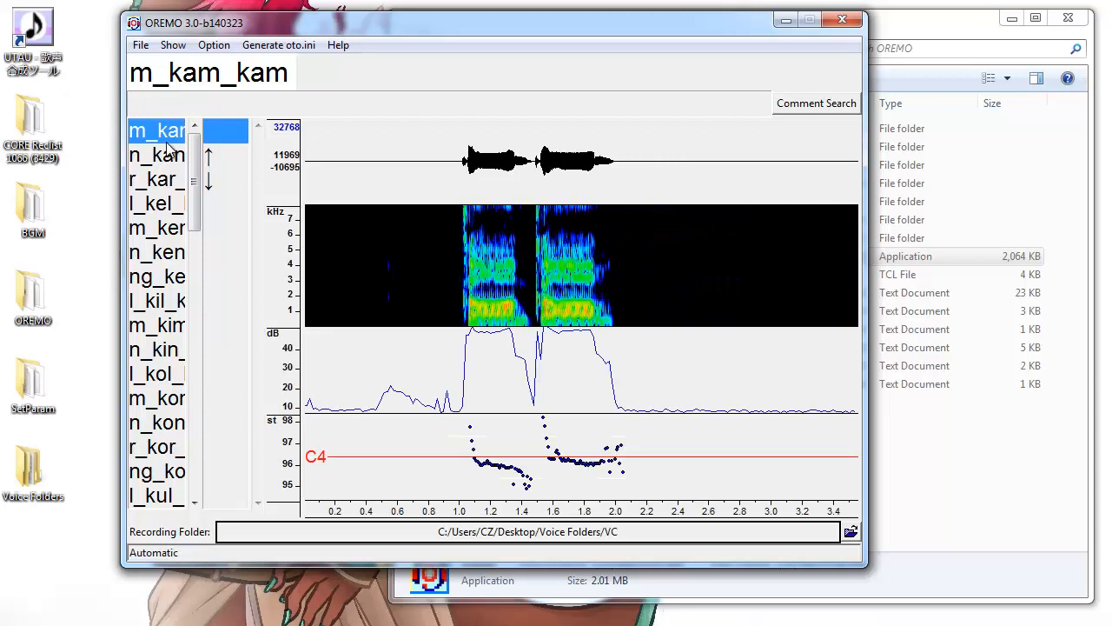
pyautogui.press('Down')
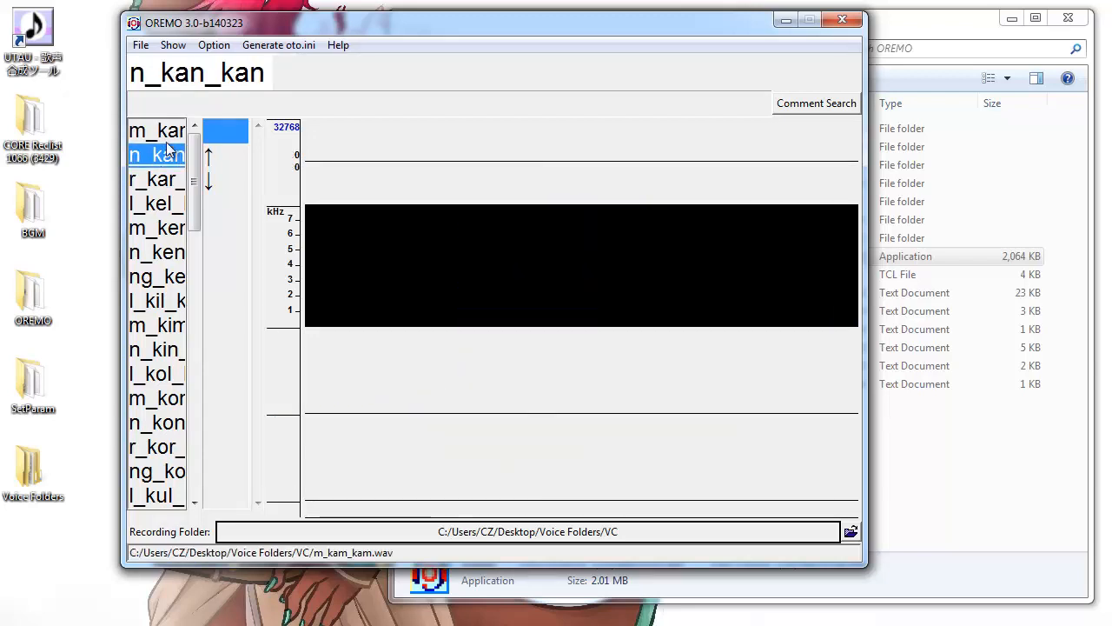
pyautogui.press('r')
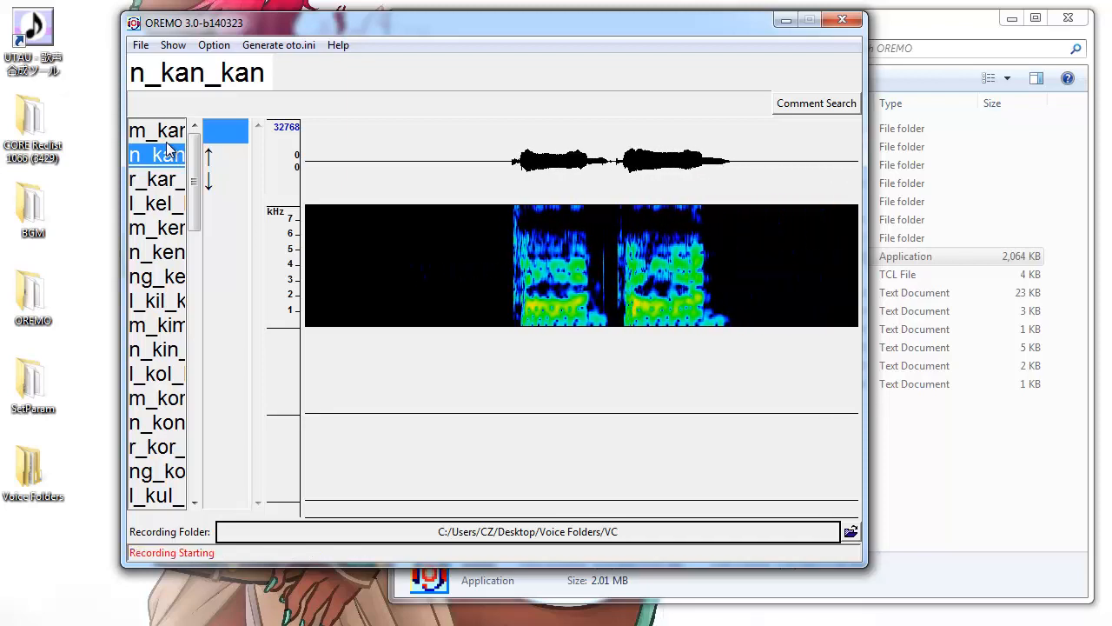
pyautogui.press('r')
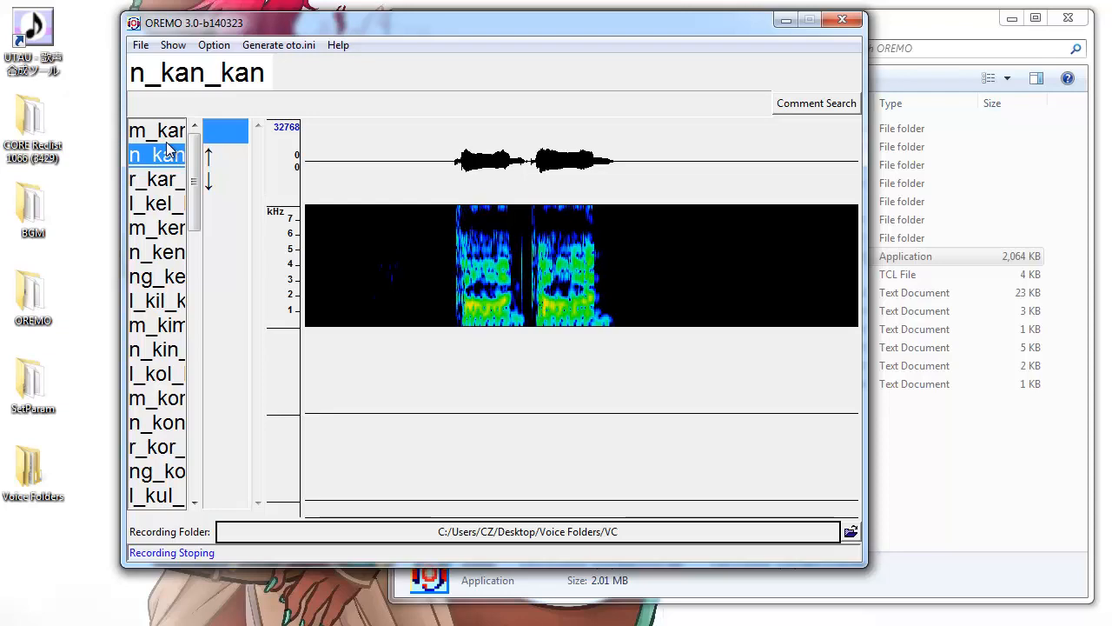
pyautogui.press('Down')
# - Load the VCC 35 (140) voice list and set the recording folder to VCC inside Voice Folders
pyautogui.click(140, 44)
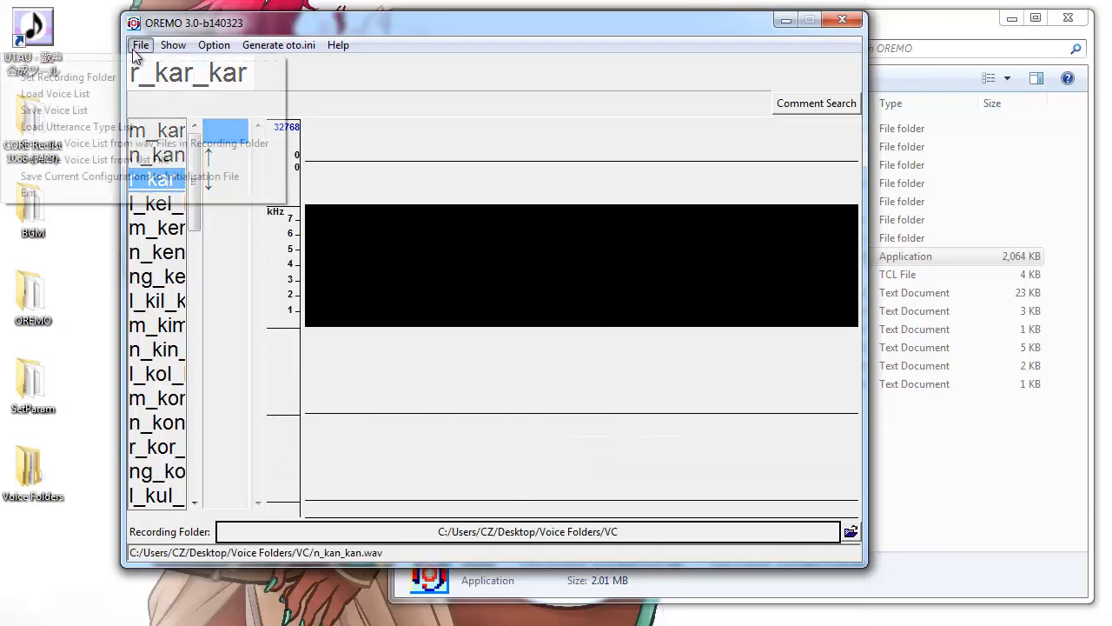
pyautogui.click(95, 98)
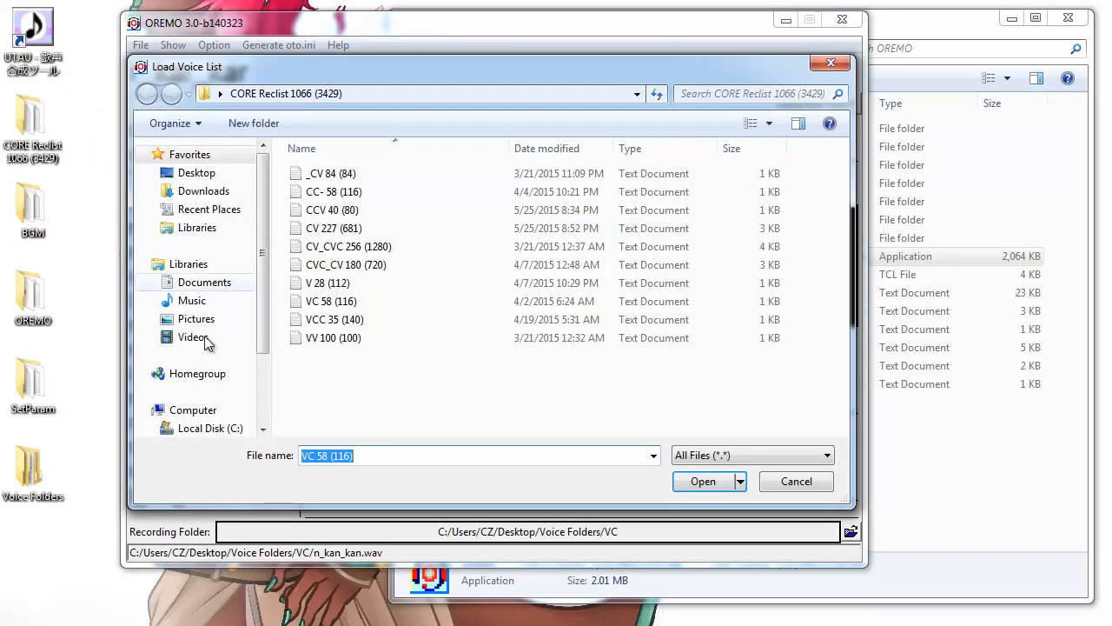
pyautogui.doubleClick(325, 320)
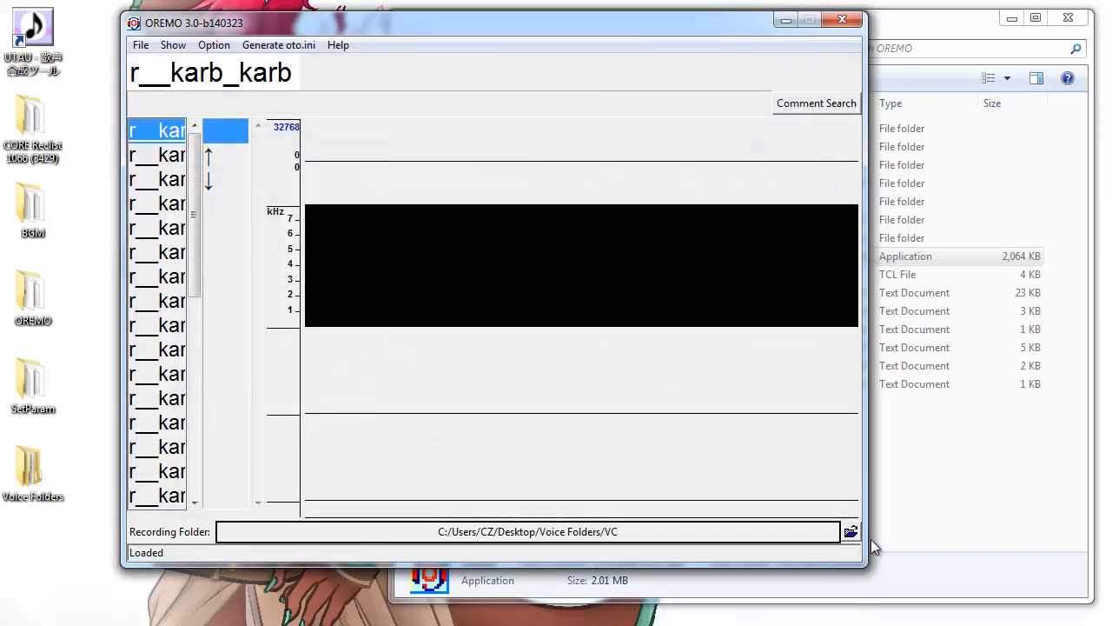
pyautogui.click(851, 531)
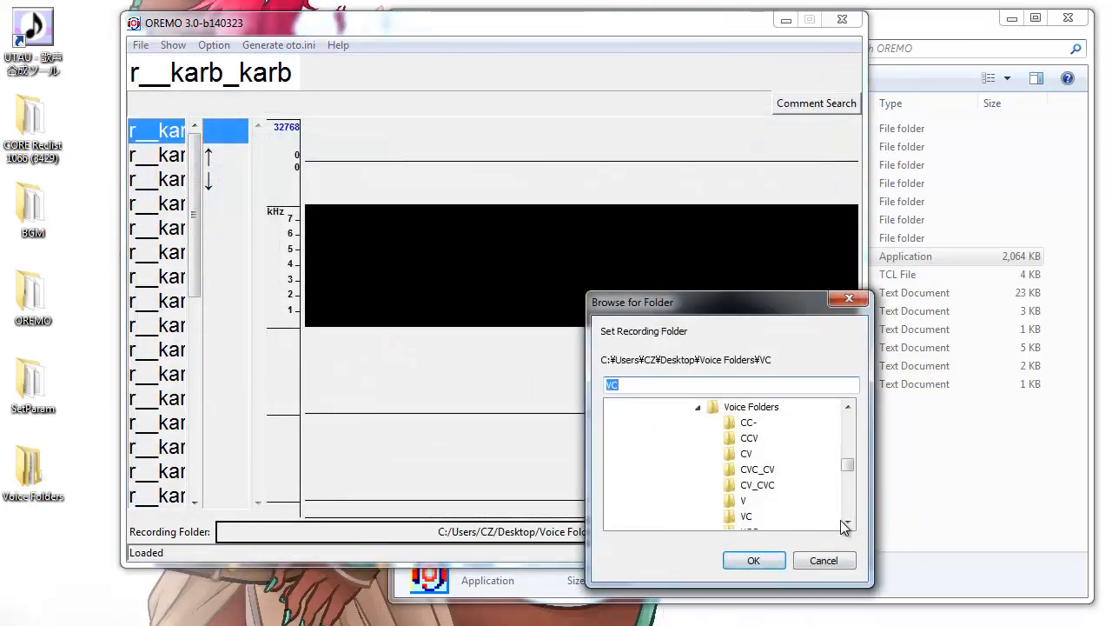
pyautogui.doubleClick(848, 522)
pyautogui.click(750, 500)
pyautogui.click(762, 563)
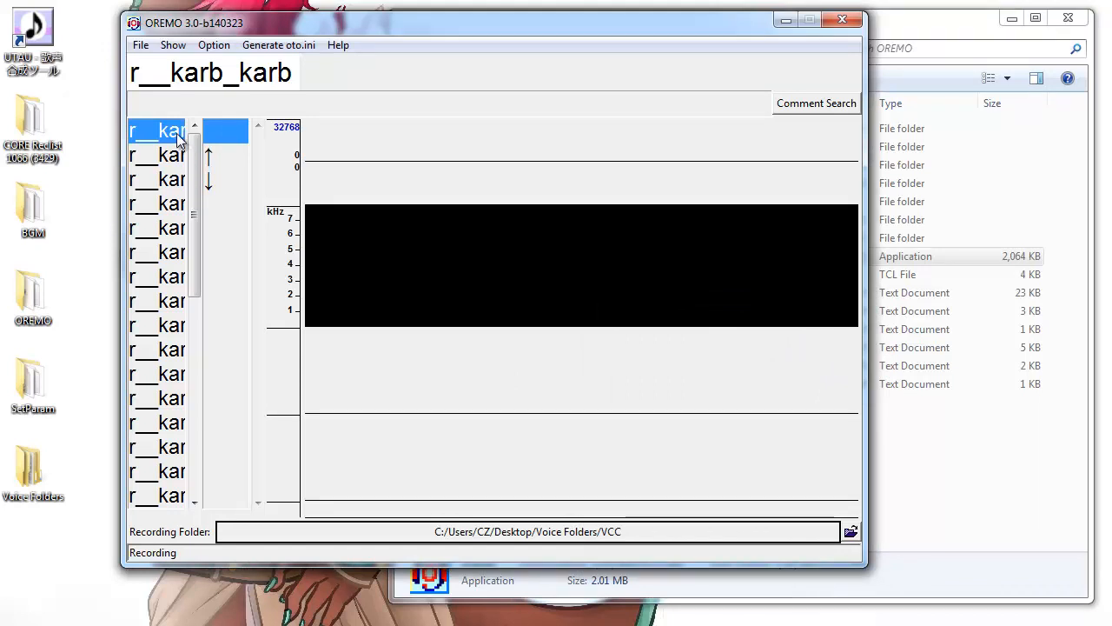
# - Record a take of r__karb_karb over the guide music, store it, and record a take of r__kard_kard
pyautogui.press('space')
pyautogui.press('r')
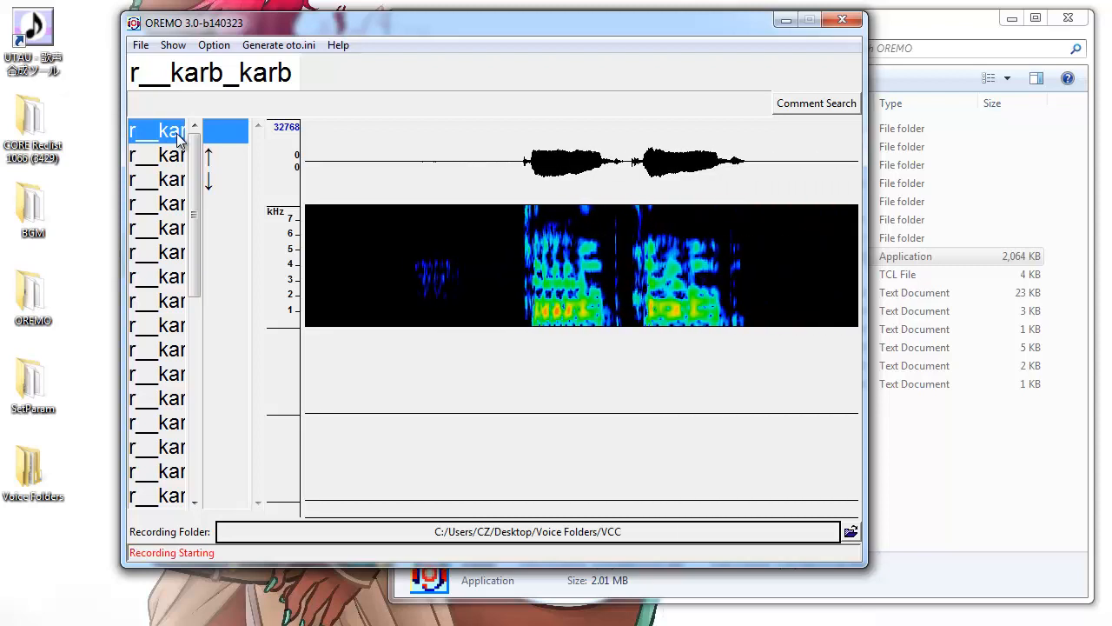
pyautogui.press('r')
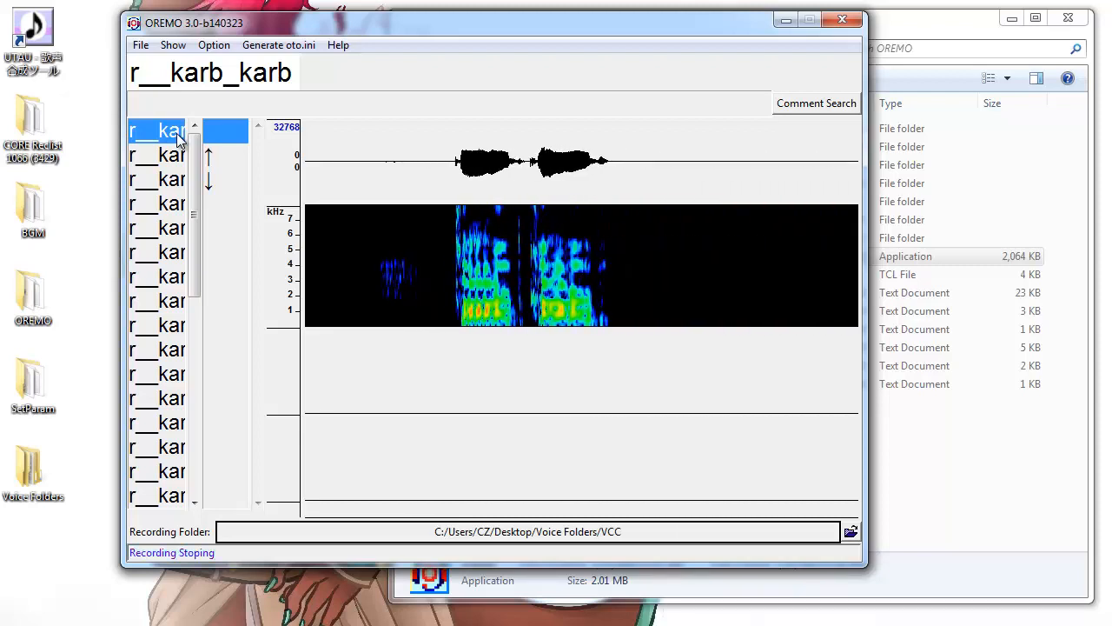
pyautogui.press('Down')
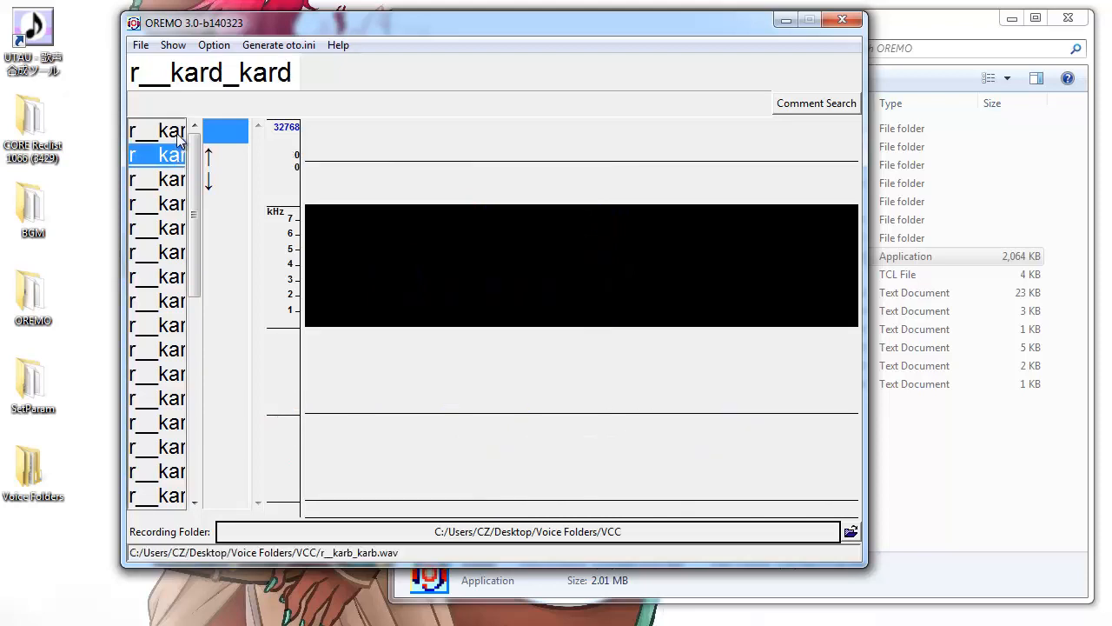
pyautogui.press('space')
pyautogui.press('r')
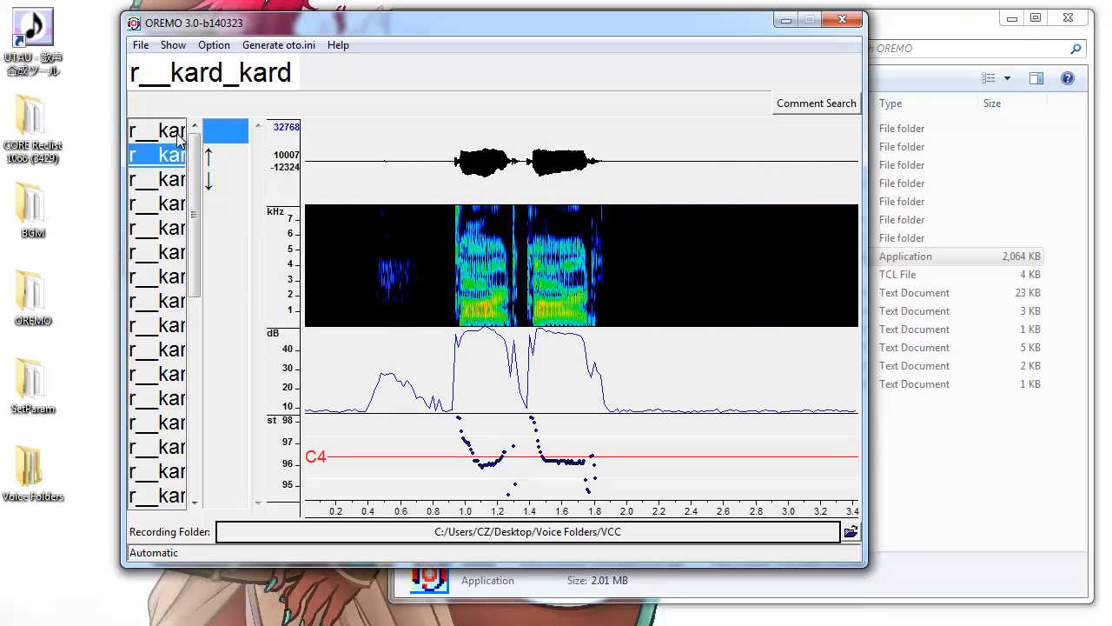
# - Load the VV 100 (100) voice list and set the recording folder to VV inside Voice Folders
pyautogui.click(140, 44)
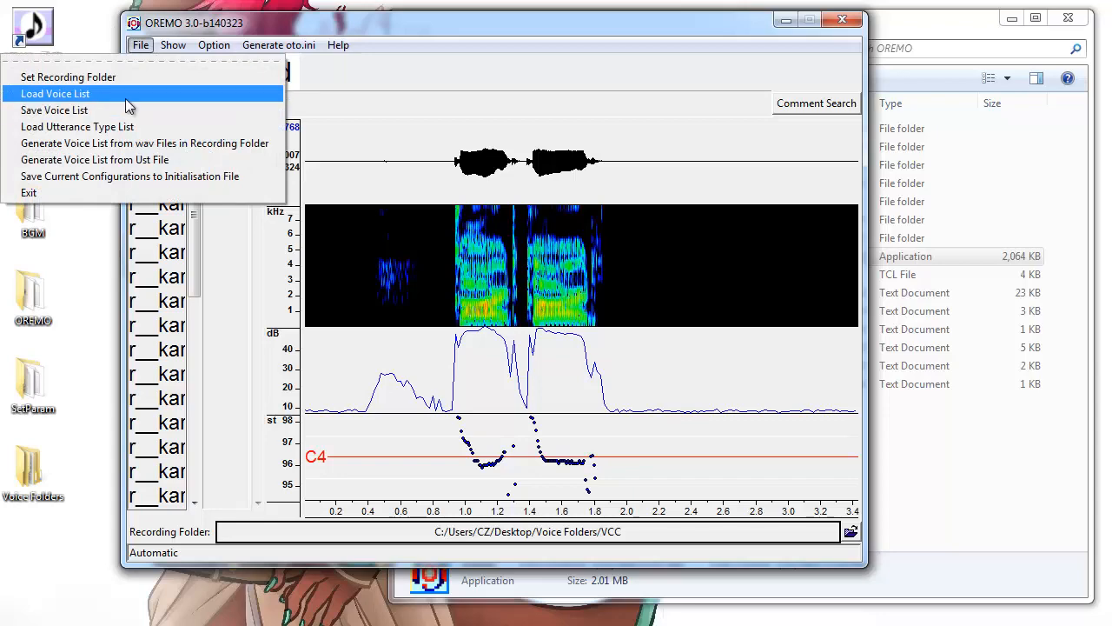
pyautogui.click(126, 100)
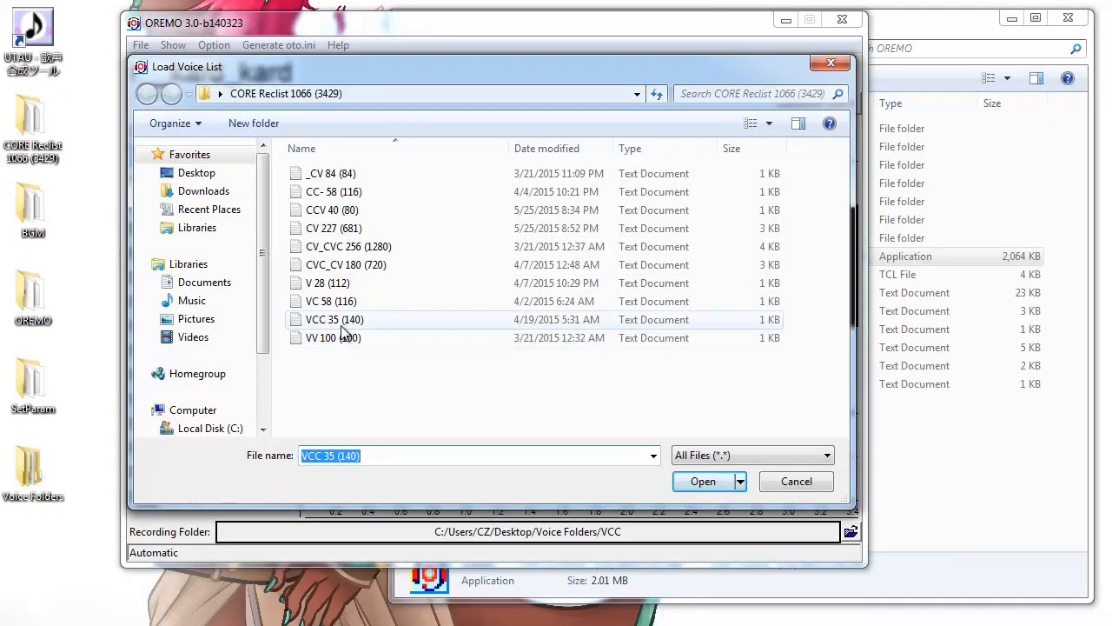
pyautogui.doubleClick(346, 340)
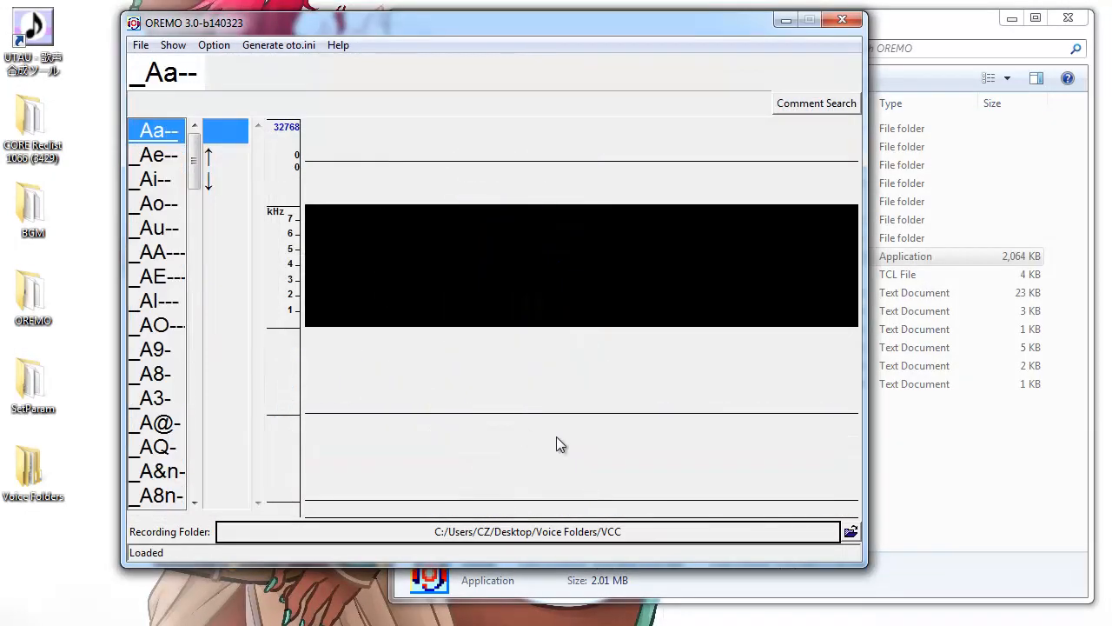
pyautogui.click(852, 532)
pyautogui.click(847, 522)
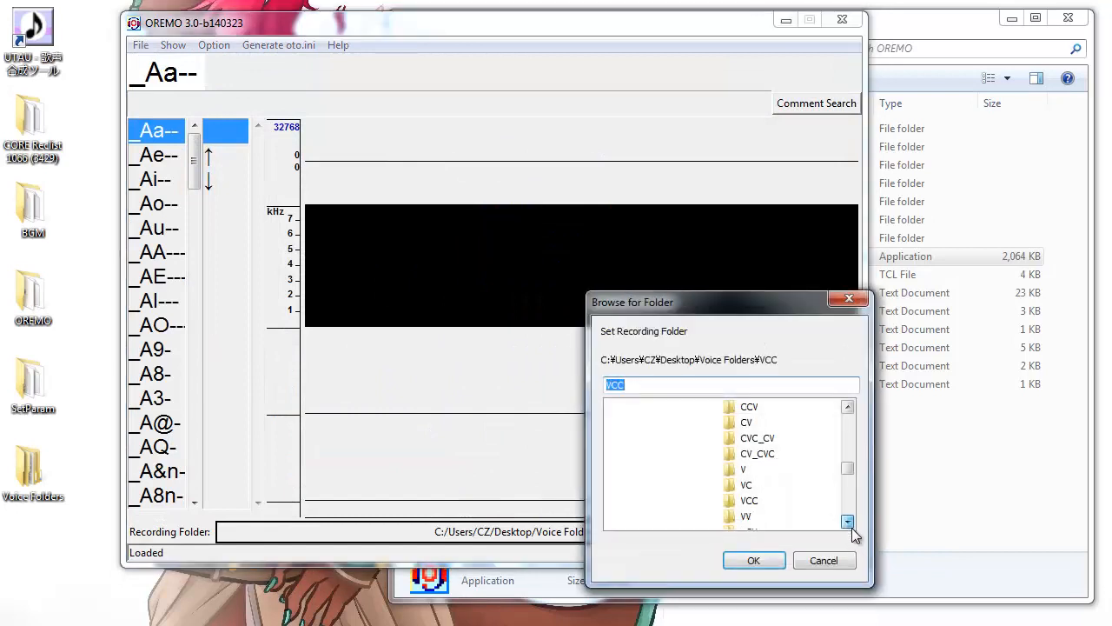
pyautogui.click(847, 521)
pyautogui.click(746, 501)
pyautogui.click(752, 560)
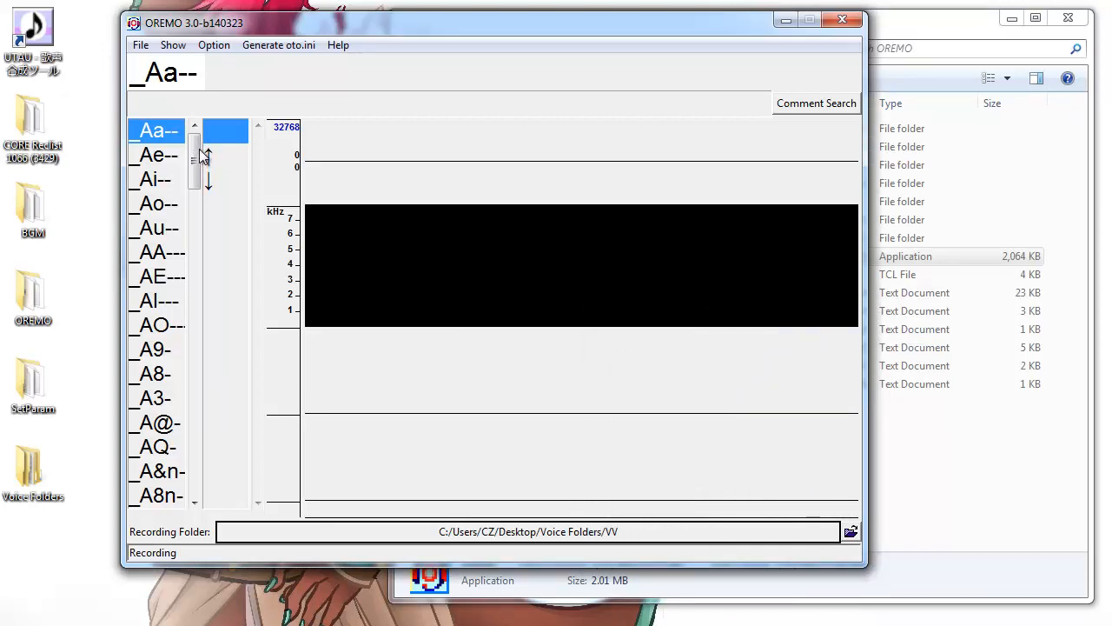
# - Record a take of _Aa-- over the guide music and move on to _Ae-- to store it
pyautogui.moveTo(202, 156); pyautogui.dragTo(256, 161)
pyautogui.scroll(2, 257, 161)
pyautogui.press('space')
pyautogui.press('r')
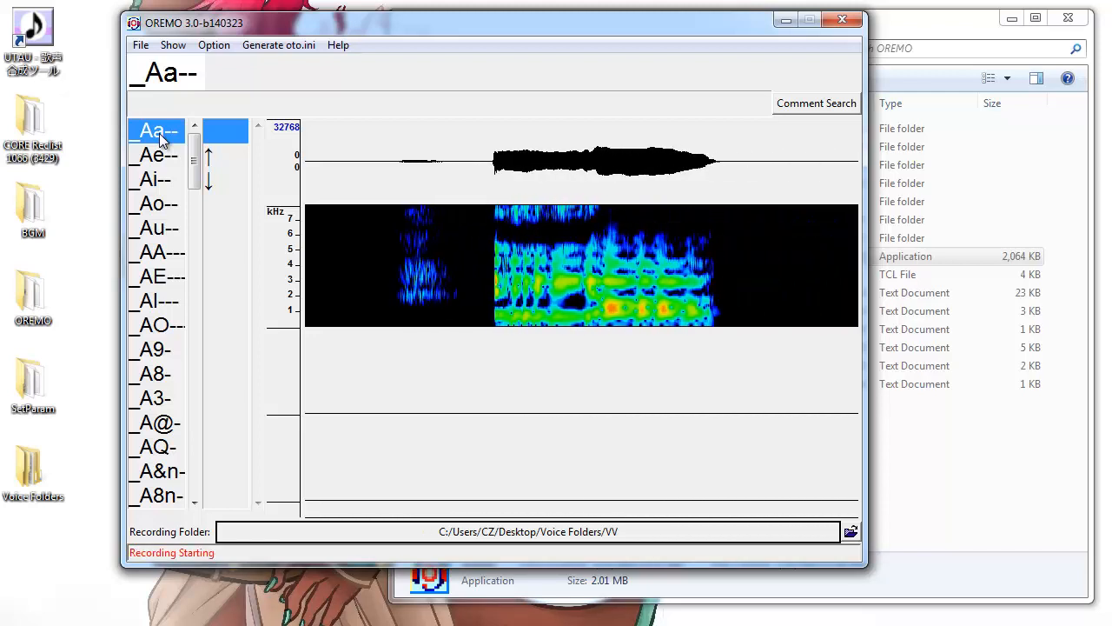
pyautogui.press('r')
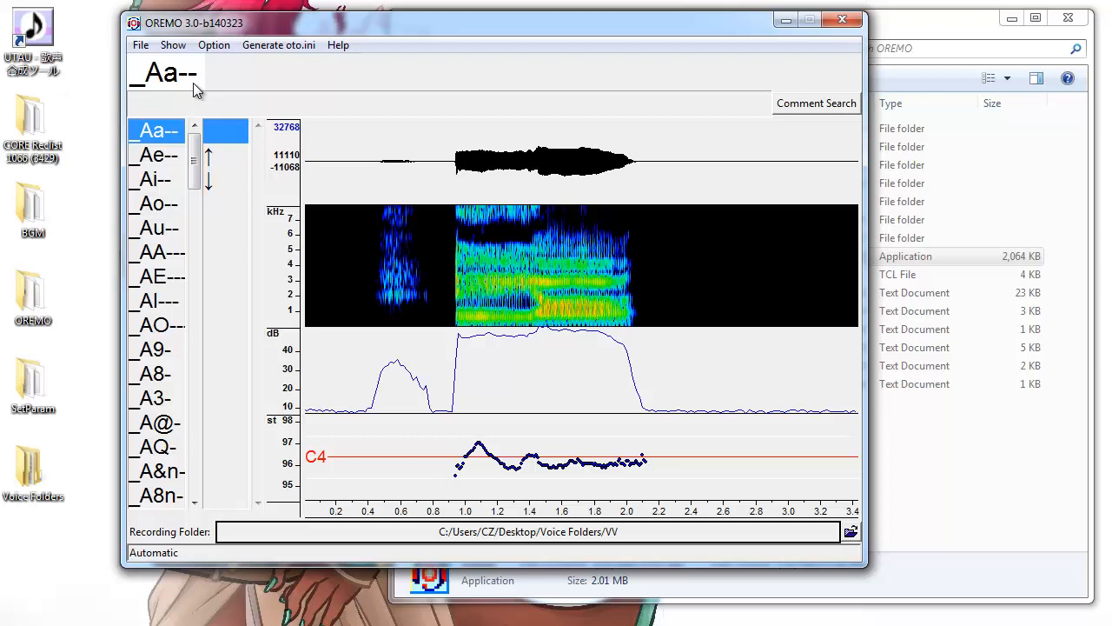
pyautogui.press('Down')
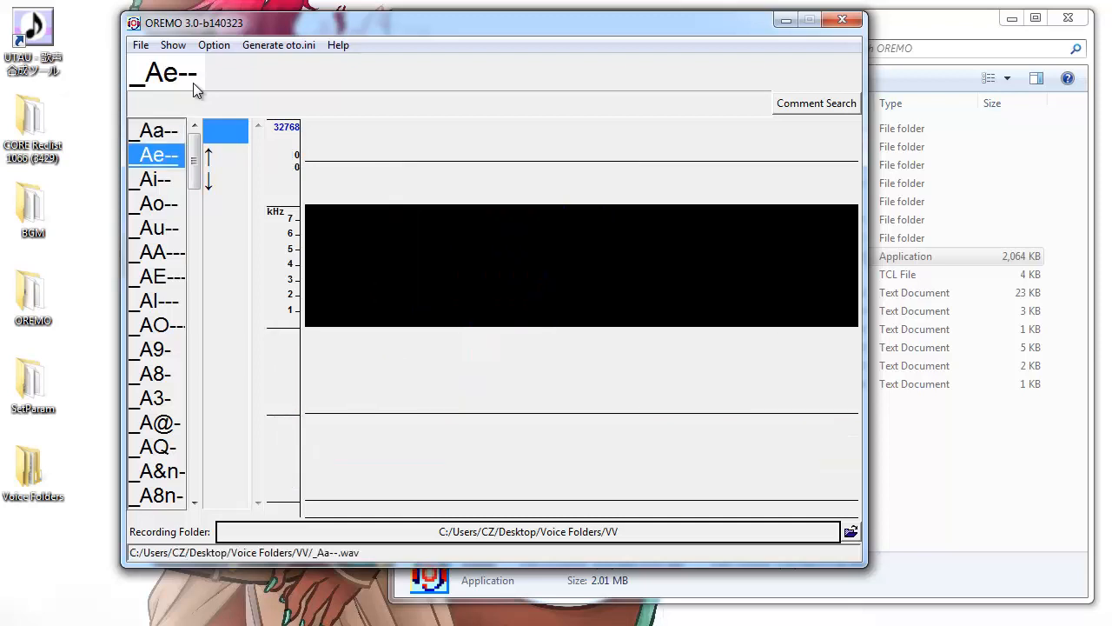
# - Record a take of _Ae-- over the guide music, move on to _Ai-- to store it, and minimise the recorder window
pyautogui.press('space')
pyautogui.press('r')
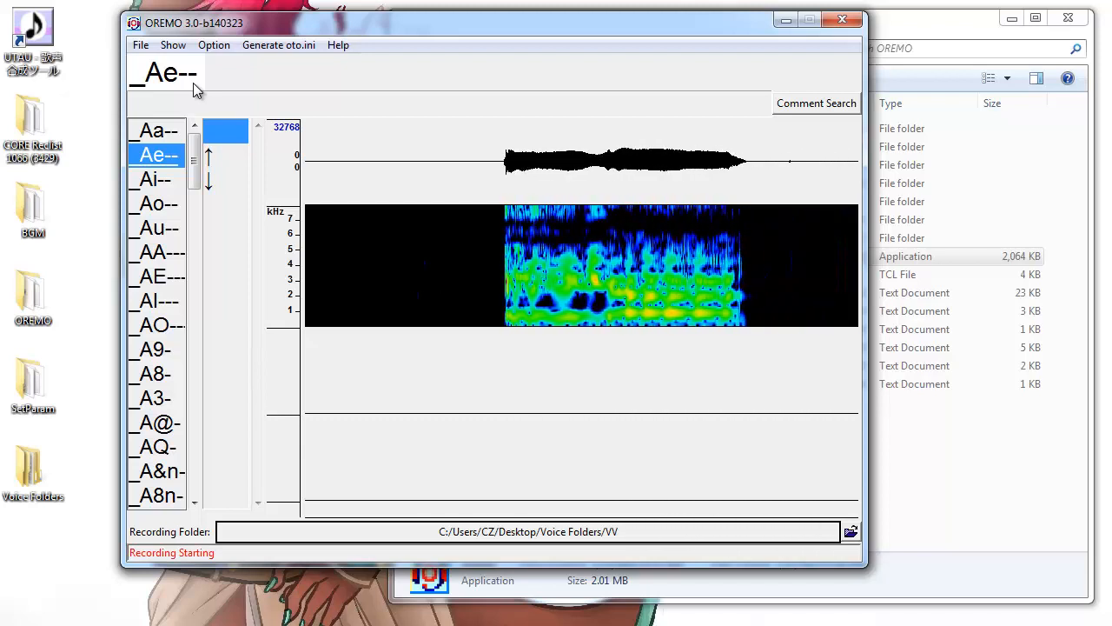
pyautogui.press('r')
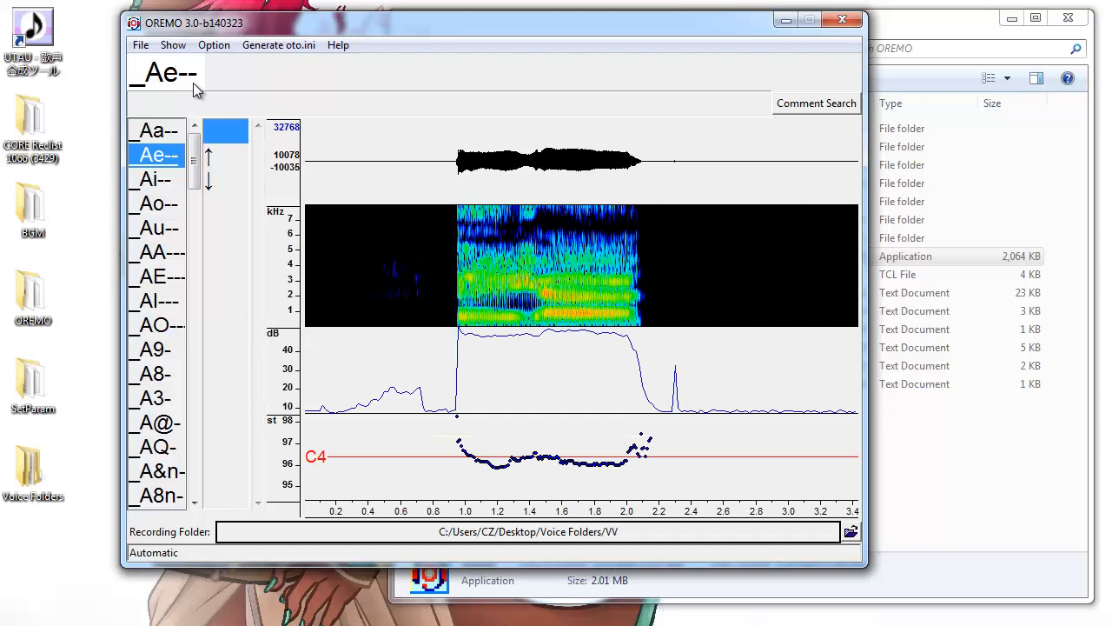
pyautogui.press('Down')
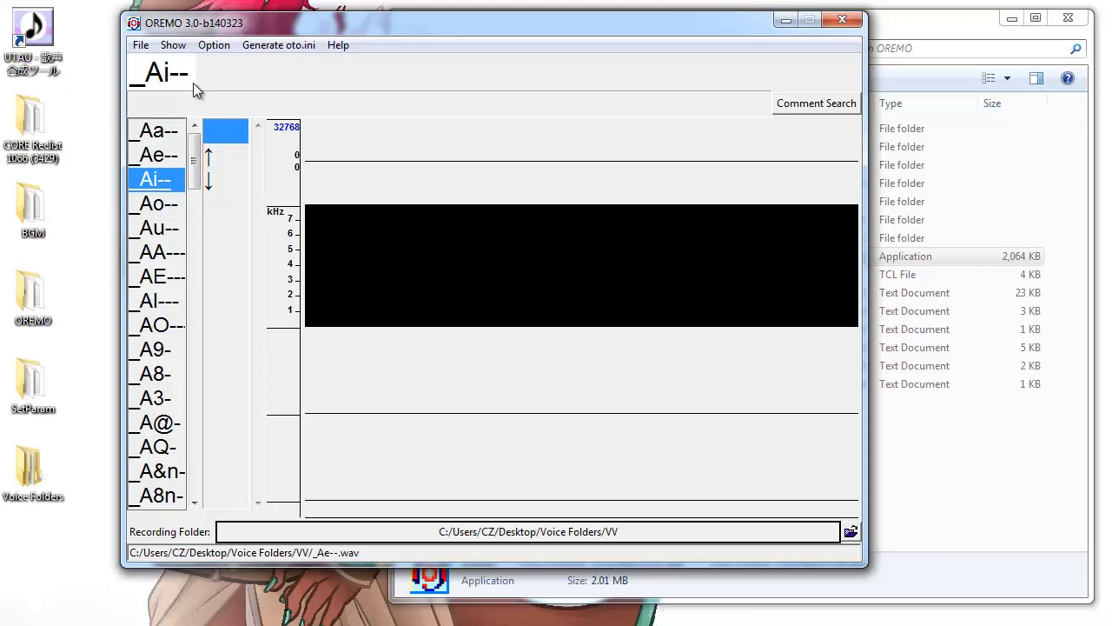
pyautogui.click(786, 19)
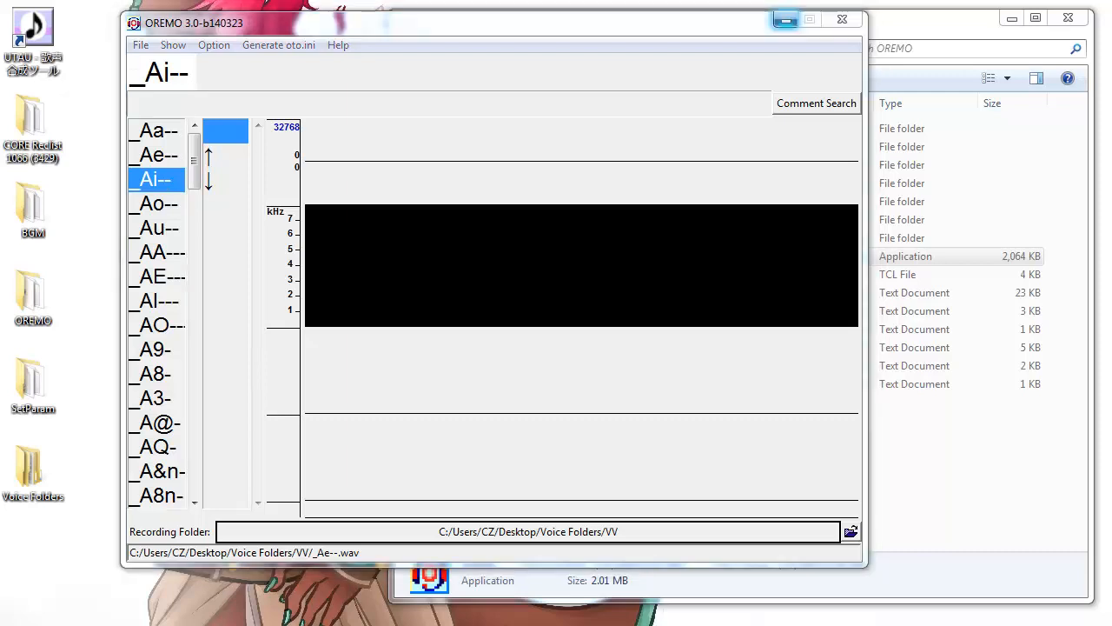